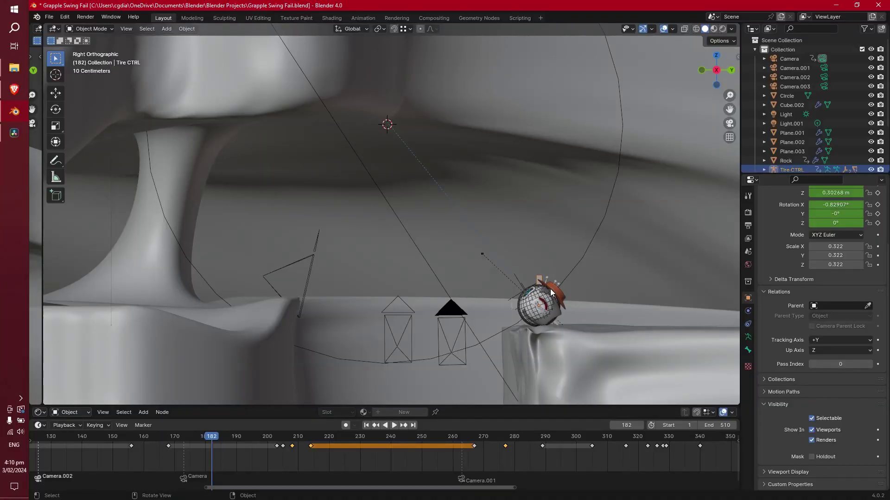
Play and scrub the grapple animation between about frames 182 and 266 to examine how the rope and robot move.
scroll(537, 274, down, 1)
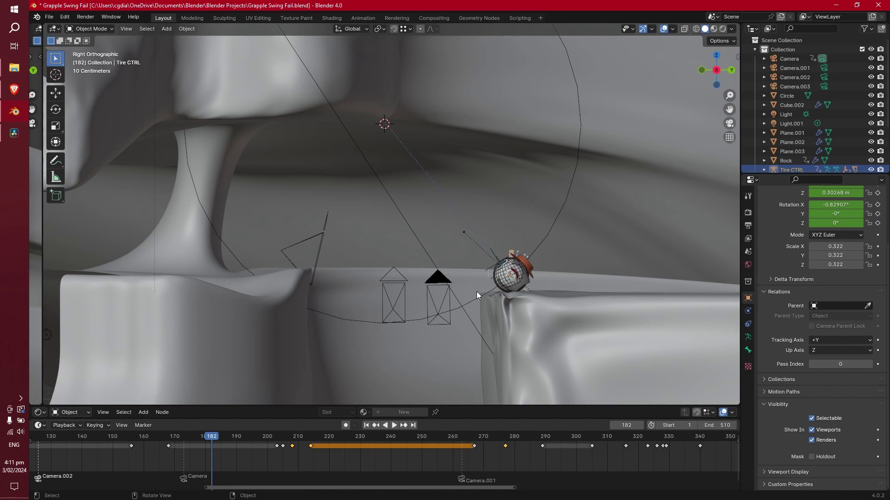
key(space)
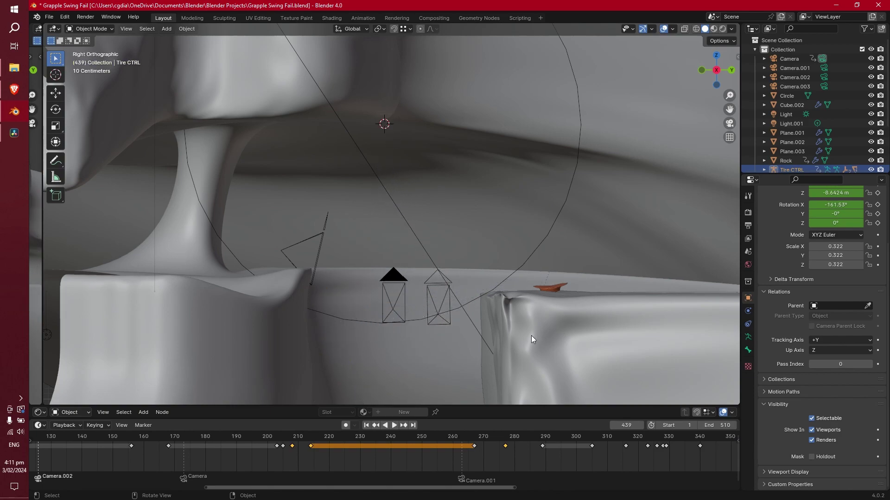
drag(237, 443, 277, 442)
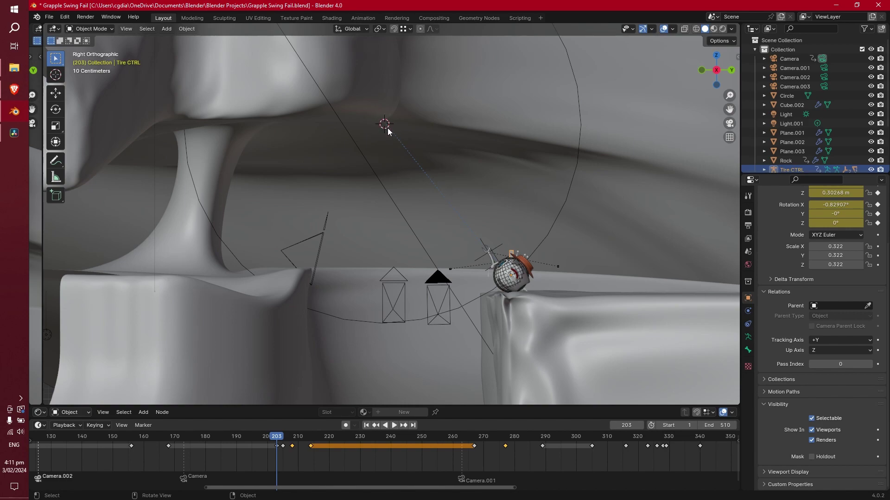
drag(277, 441, 306, 424)
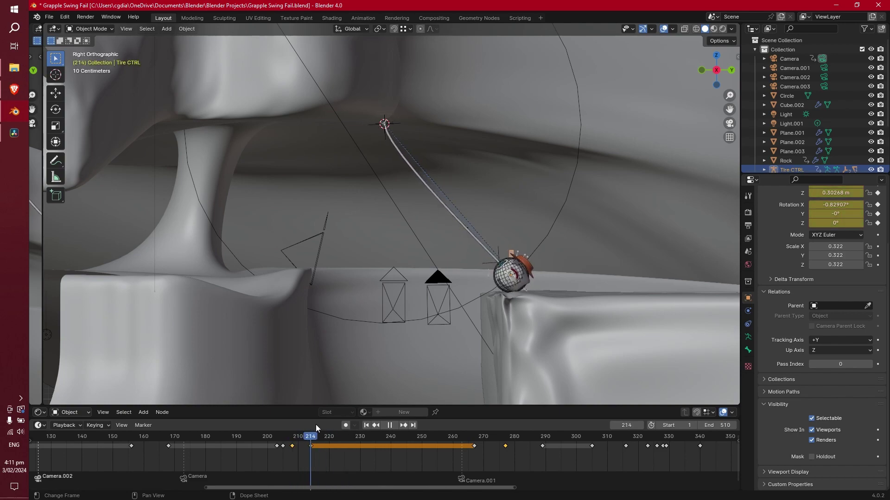
key(space)
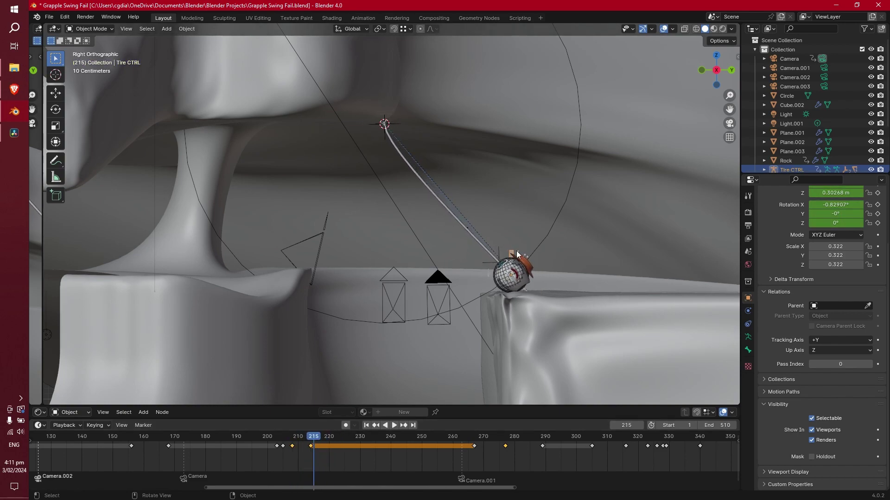
drag(313, 436, 471, 435)
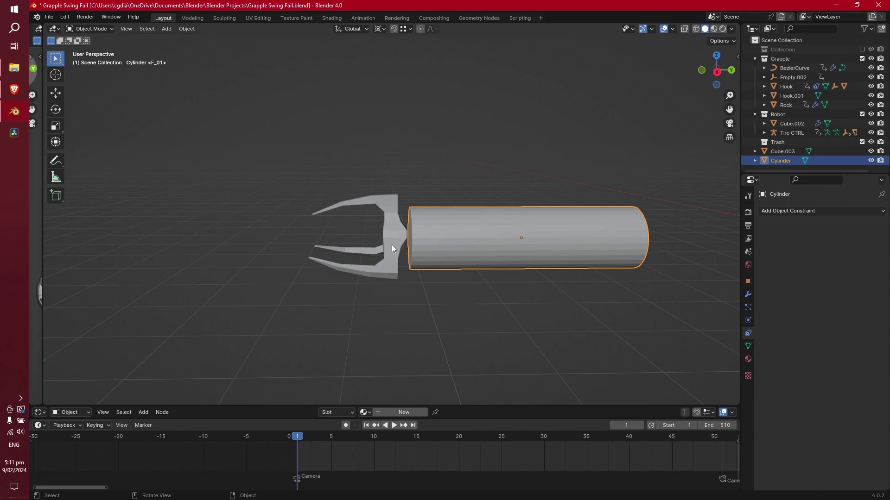
Examine the hook and cylinder, and look over the robot elsewhere in the scene from several angles.
click(391, 244)
click(441, 245)
scroll(440, 244, down, 5)
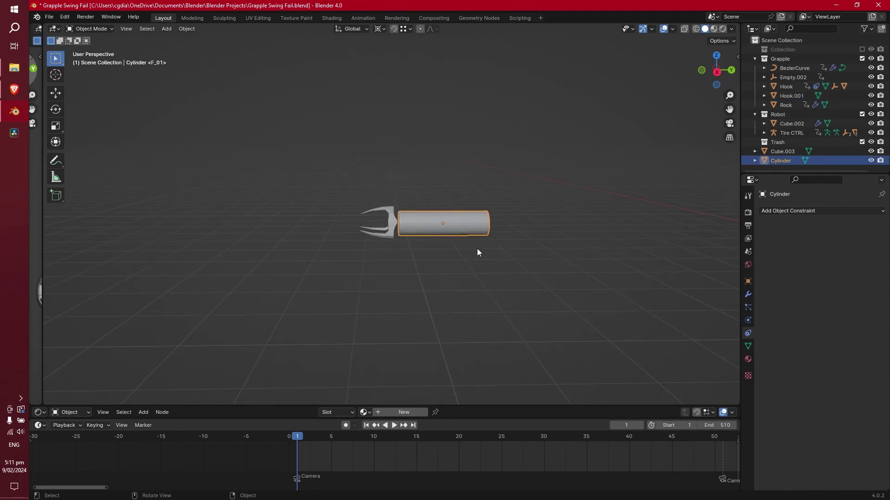
shift+drag(488, 251, 97, 196)
shift+middle_drag(97, 200, 120, 197)
scroll(212, 201, down, 2)
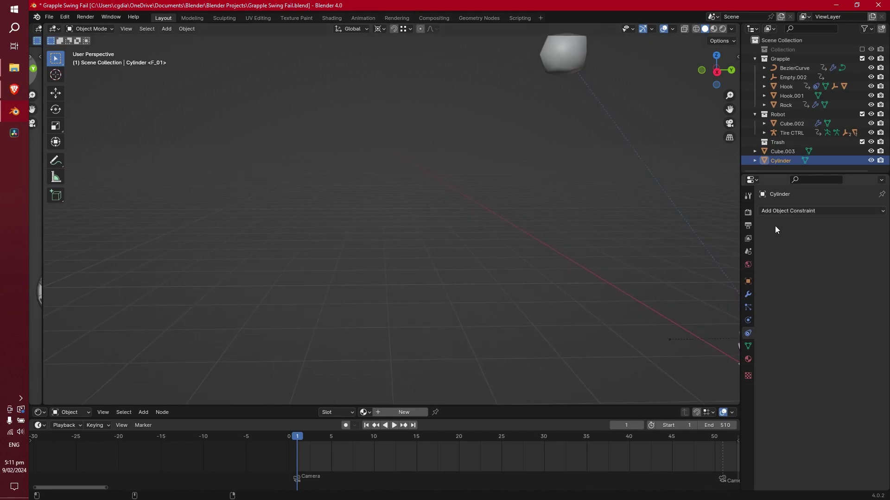
shift+middle_drag(531, 294, 218, 165)
middle_drag(407, 253, 486, 244)
scroll(484, 246, up, 4)
shift+middle_drag(399, 269, 526, 239)
scroll(408, 198, up, 2)
scroll(521, 182, down, 7)
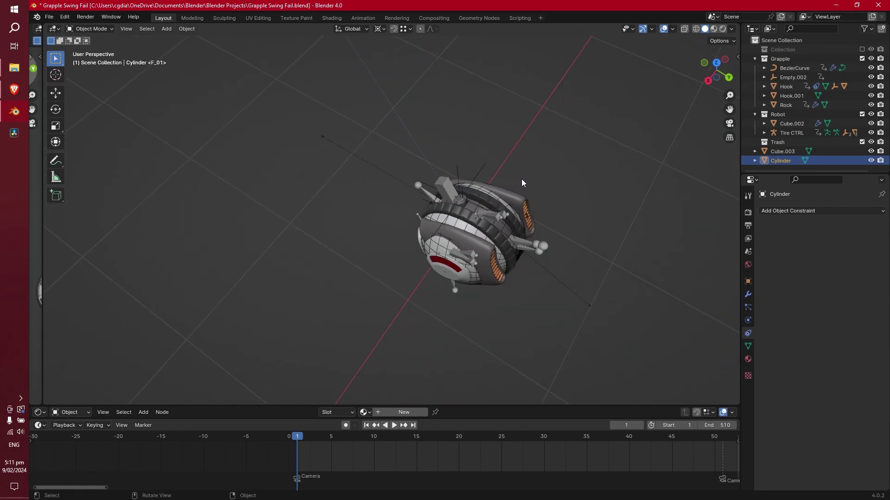
shift+middle_drag(125, 97, 488, 202)
scroll(487, 202, down, 4)
shift+middle_drag(359, 179, 417, 236)
scroll(414, 234, up, 4)
shift+middle_drag(264, 112, 370, 173)
Select the claw-shaped hook and, in the right side view, snap the 3D cursor to its origin.
key(KP_Decimal)
mouse_move(408, 202)
middle_down()
mouse_move(452, 162)
mouse_move(367, 179)
mouse_move(439, 196)
mouse_move(450, 210)
mouse_move(401, 216)
middle_up()
click(407, 185)
key(KP_3)
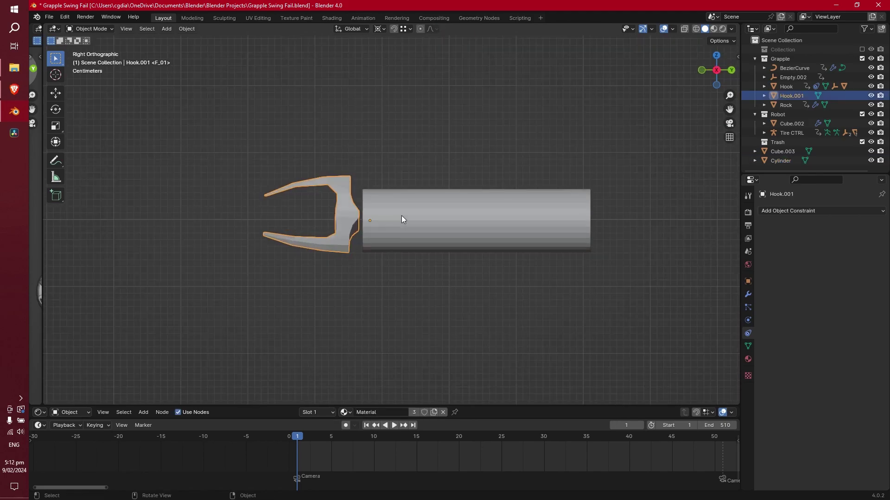
scroll(402, 215, down, 2)
key(shift+s)
click(380, 324)
scroll(355, 273, up, 3)
shift+middle_drag(350, 258, 421, 238)
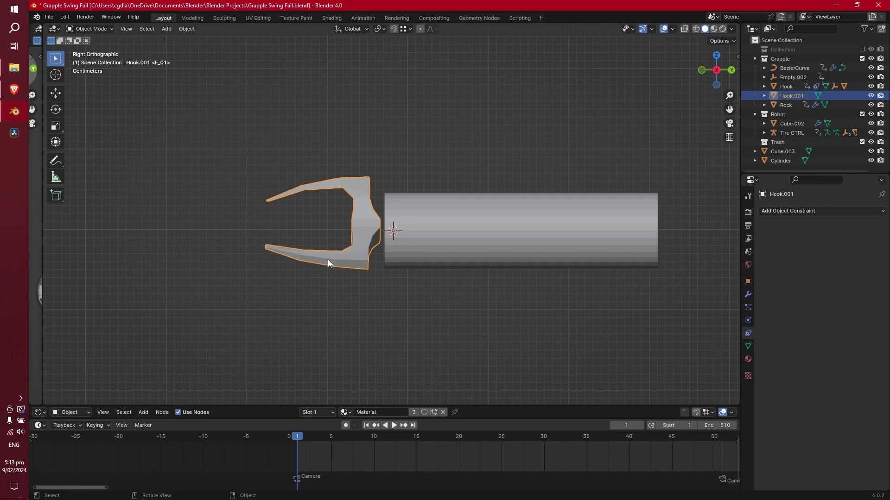
Add a Bezier curve at the 3D cursor beside the hook and view it from the top.
key(shift+a)
mouse_move(293, 260)
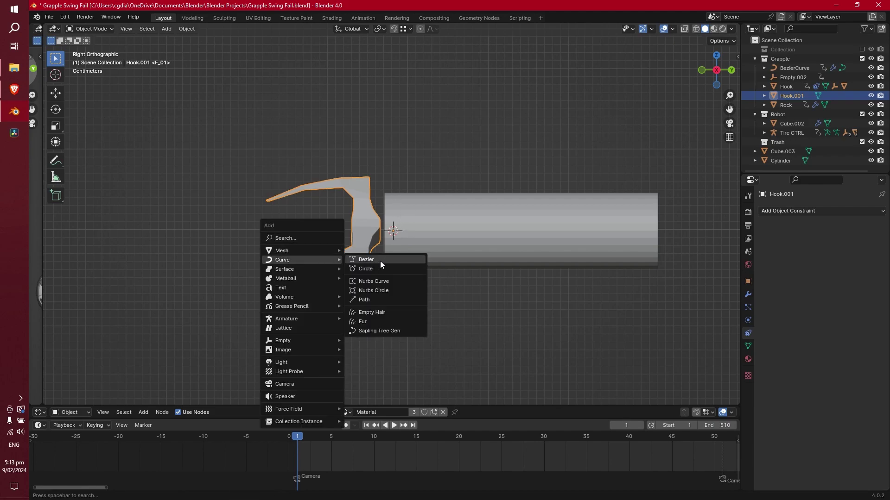
click(381, 260)
key(KP_7)
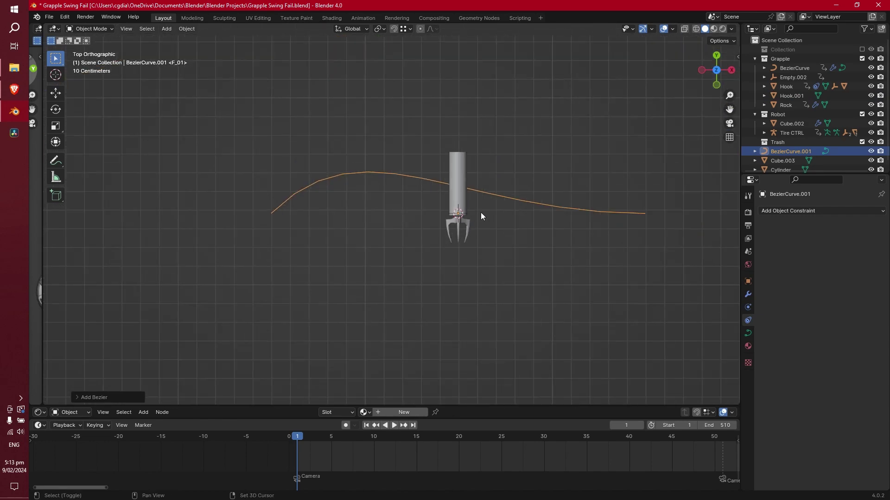
shift+middle_drag(481, 216, 441, 246)
Edit the Bezier curve and rotate its slanted end control point by 45 degrees to straighten the curve.
key(Tab)
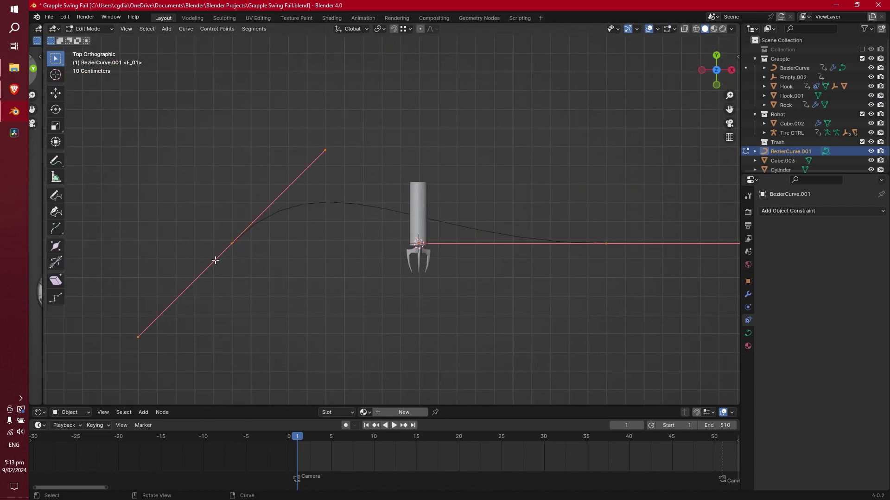
click(217, 259)
click(232, 243)
scroll(250, 240, down, 2)
text(r)
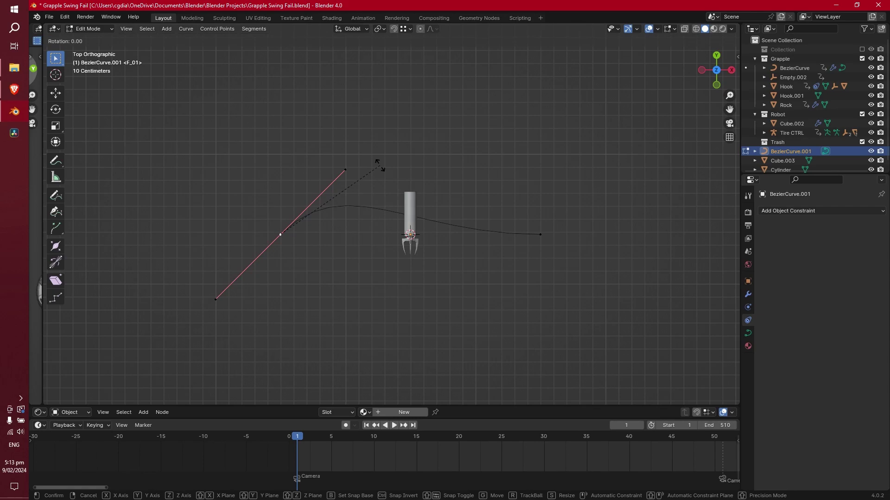
text(45)
key(Return)
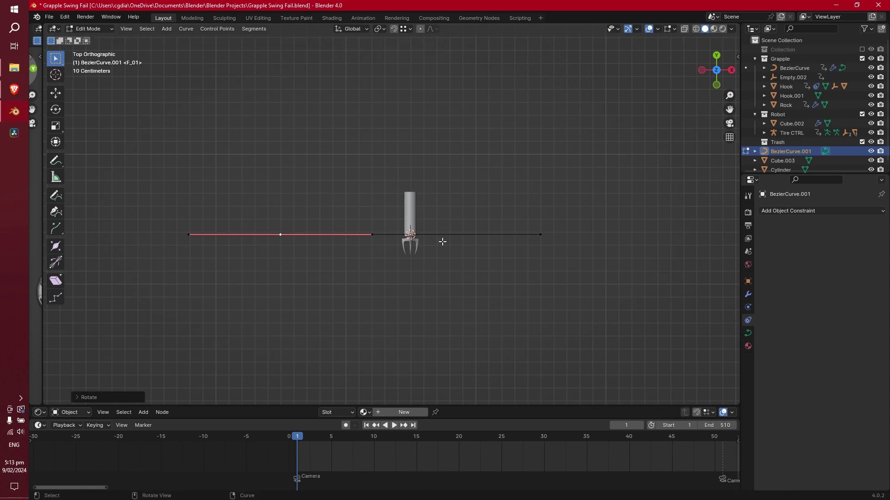
Rotate all of the curve's control points by 90 degrees to align it with the cylinder.
key(a)
text(r)
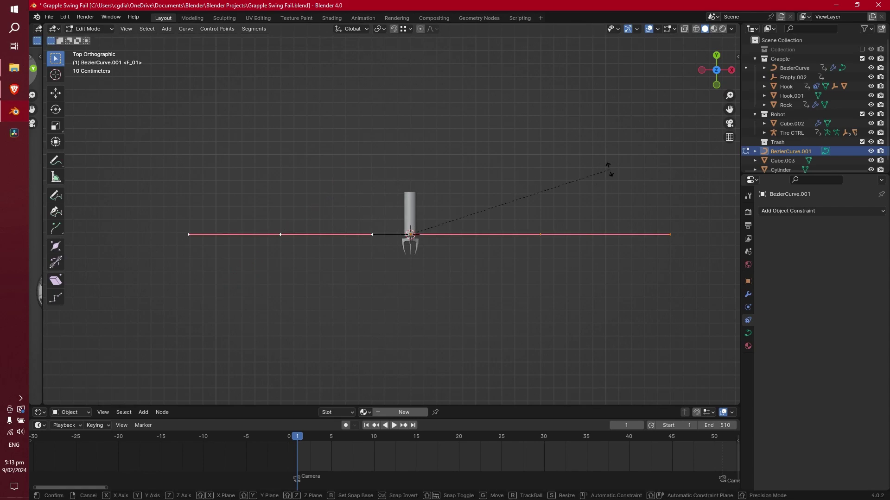
text(90)
key(Return)
Scale the whole curve down in the right side view so it spans only the hook and part of the cylinder.
key(KP_3)
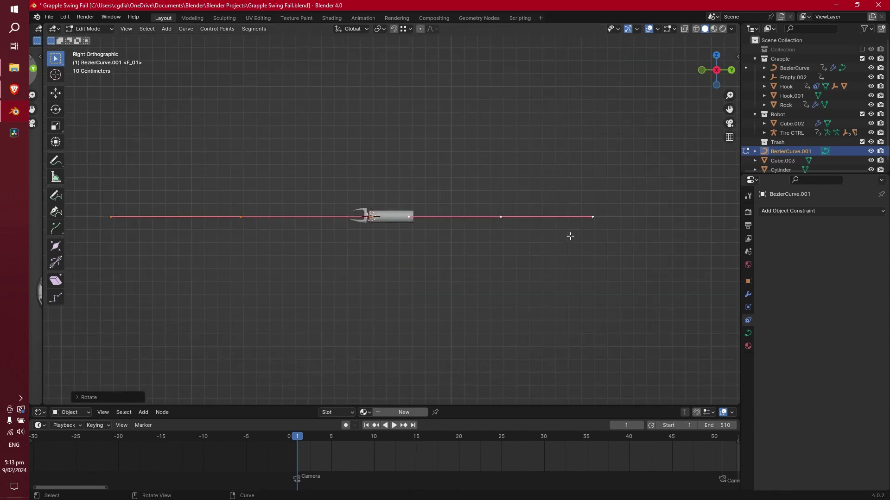
key(s)
click(385, 242)
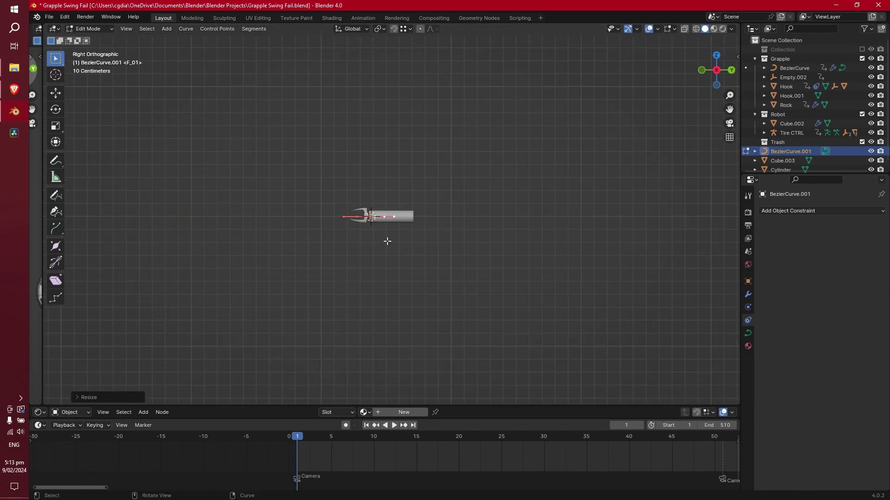
scroll(385, 242, up, 5)
scroll(369, 213, up, 6)
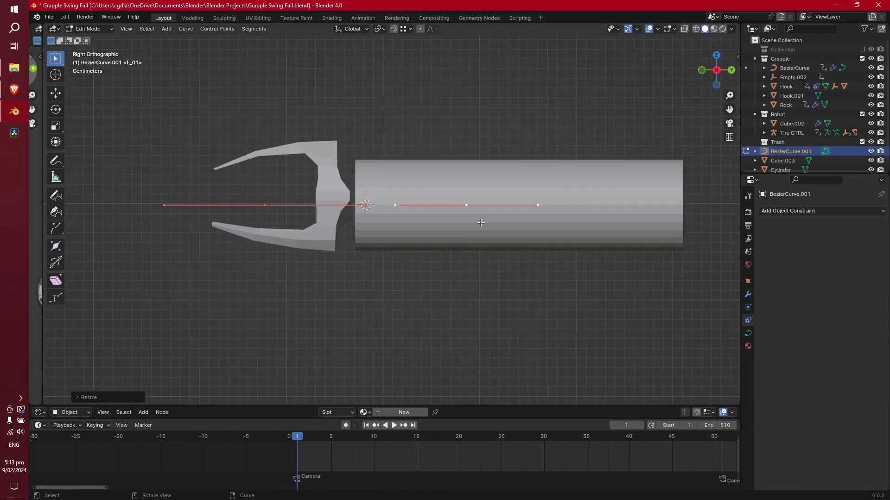
Move the control point inside the cylinder along the Y axis to the 3D cursor near the cylinder's hook end.
click(469, 205)
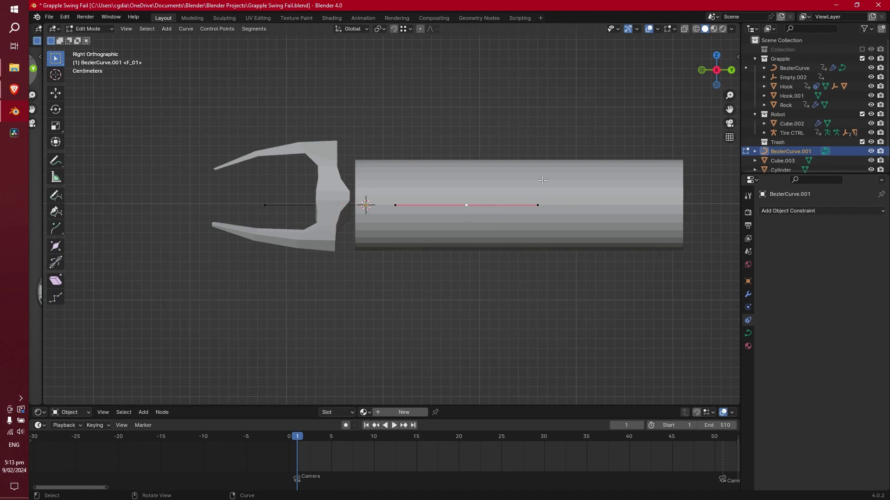
key(g)
key(y)
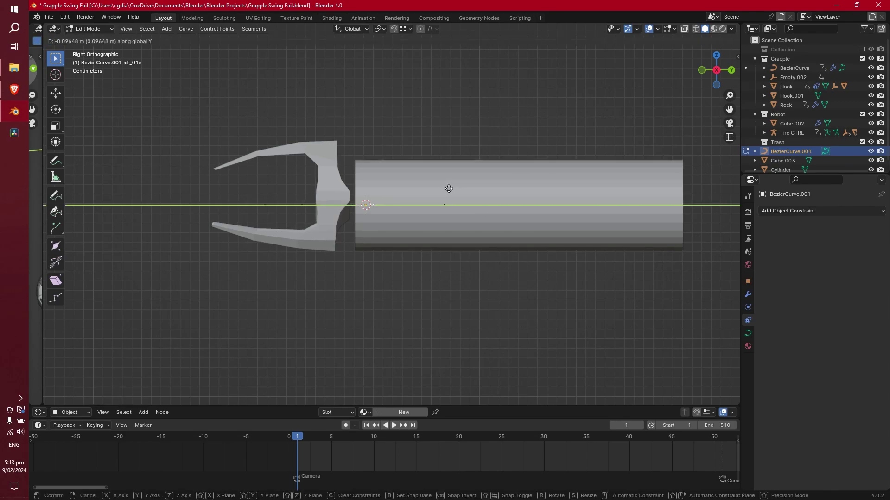
click(366, 204)
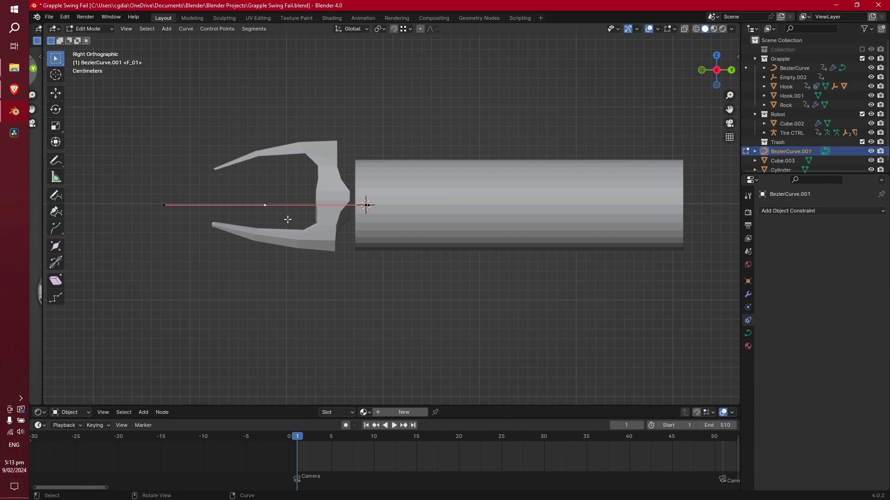
Move the curve's other control point along the Y axis to the base of the hook, next to the cylinder.
key(g)
key(y)
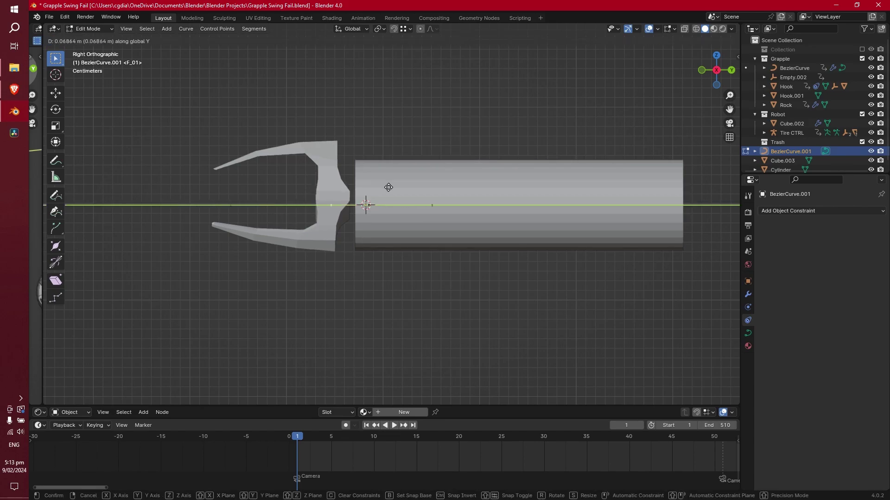
click(391, 187)
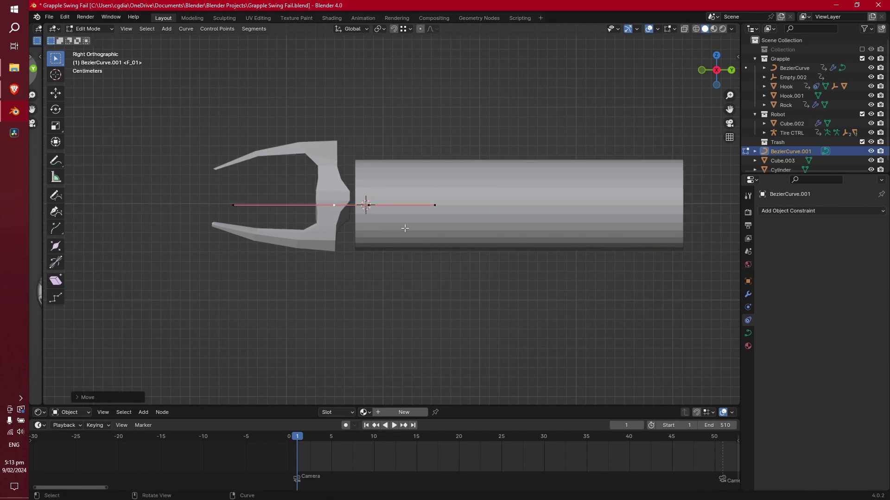
key(g)
key(y)
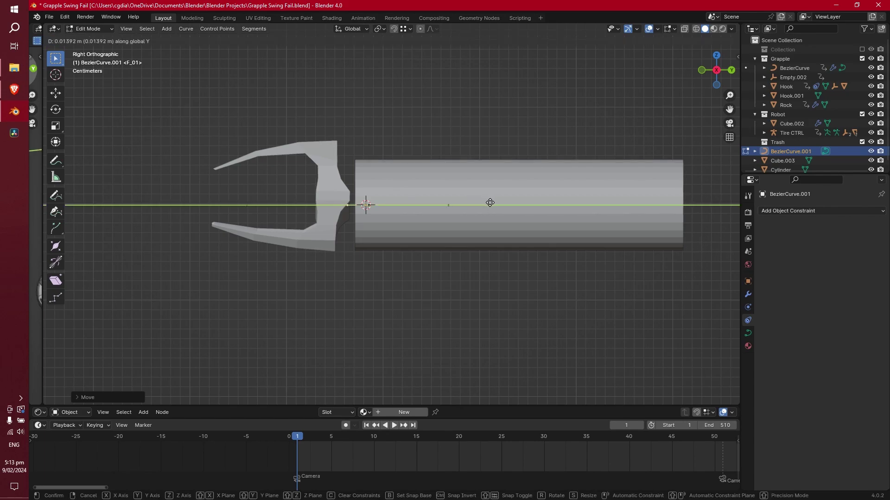
click(490, 203)
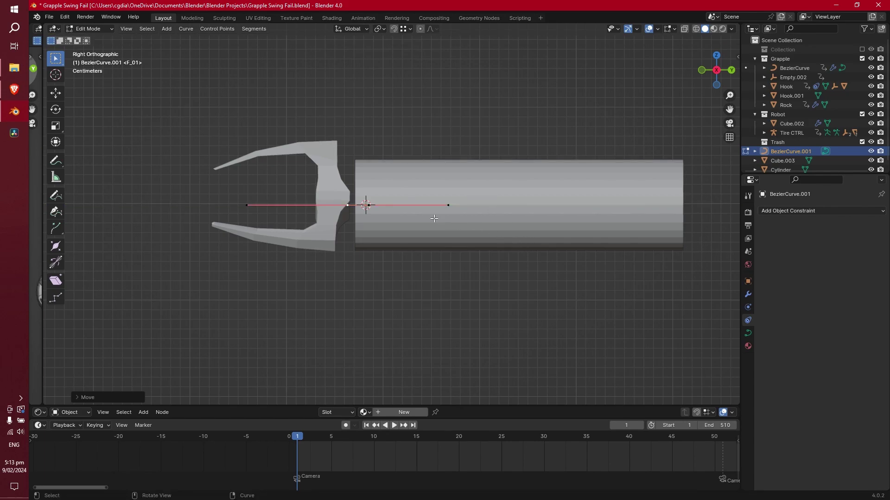
Give the curve a round bevel with a depth of 0.01 m to thicken it into a rope.
click(747, 333)
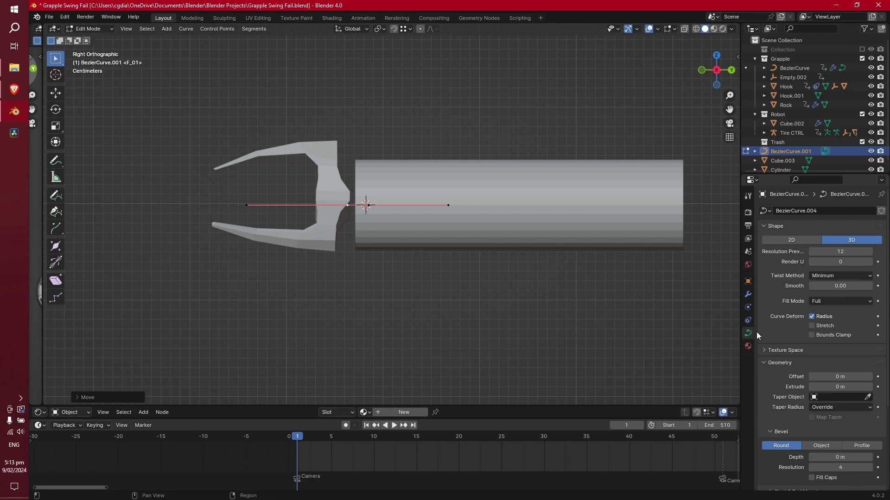
scroll(829, 362, down, 5)
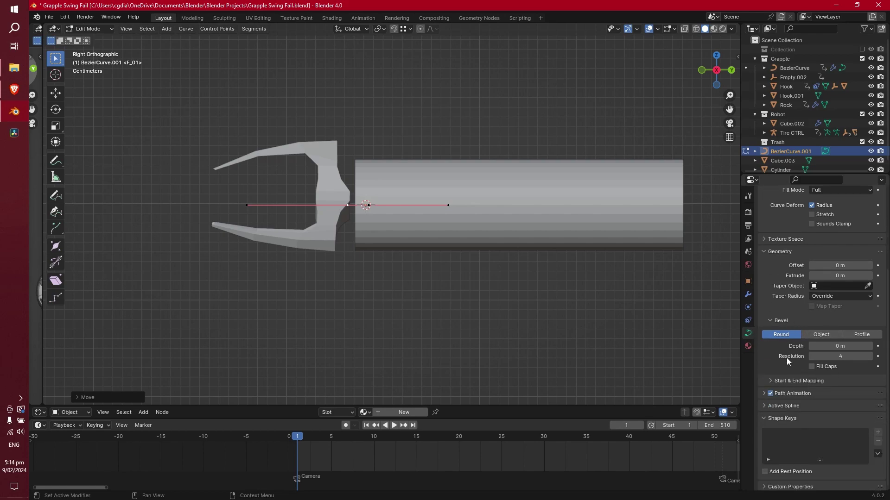
click(870, 347)
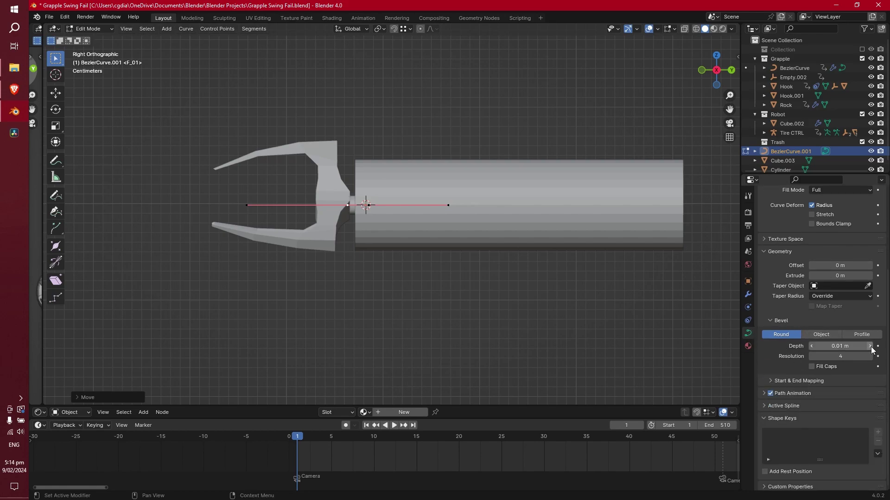
scroll(337, 208, up, 5)
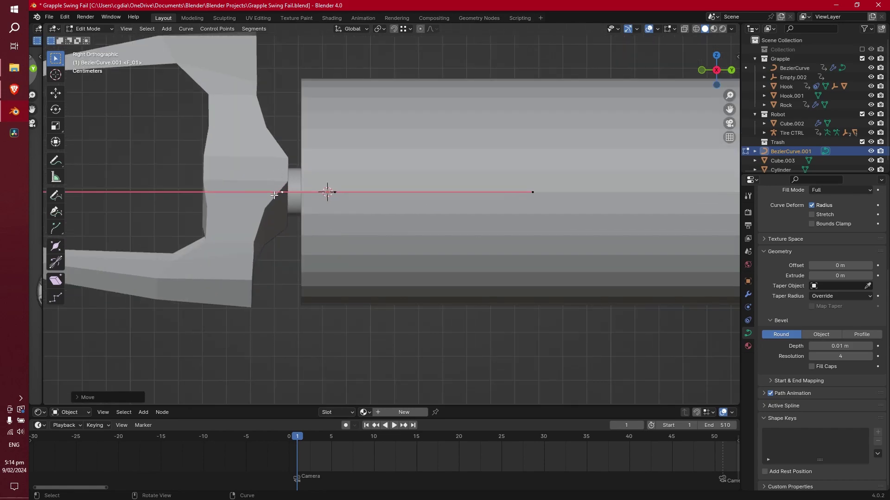
double_click(870, 348)
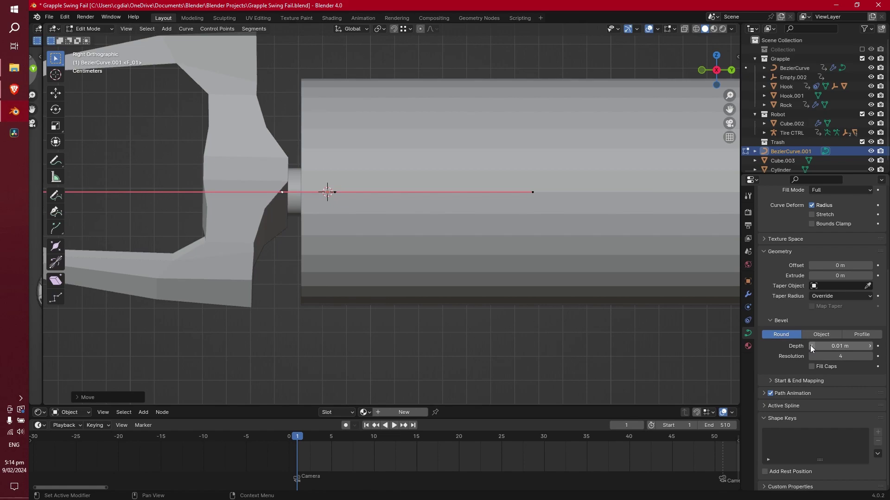
scroll(575, 304, down, 4)
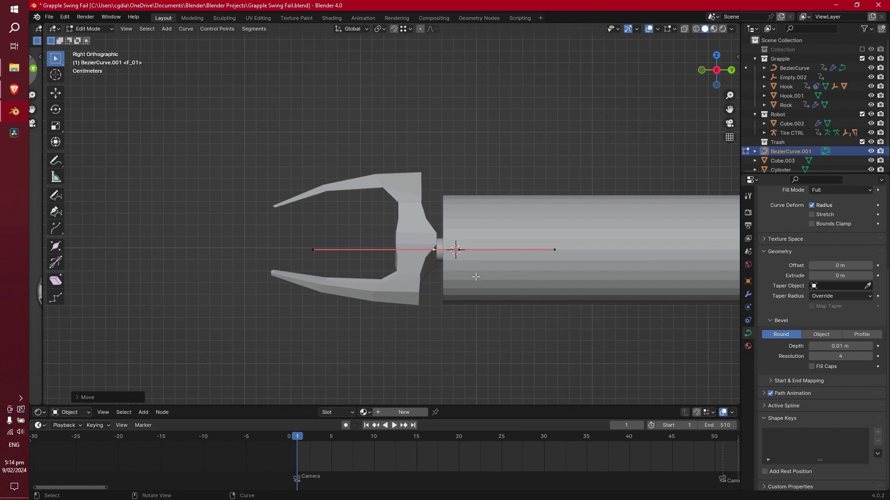
Hook each of the rope curve's two control points to its own new object.
key(g)
key(Escape)
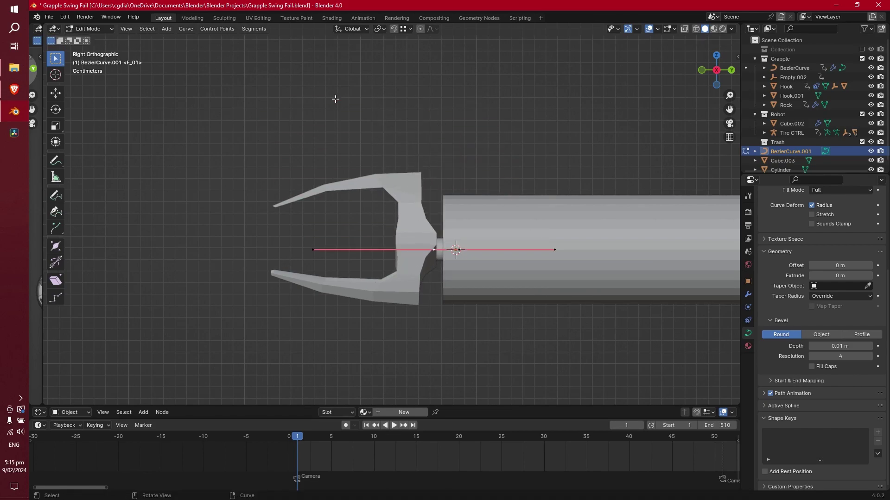
key(ctrl+h)
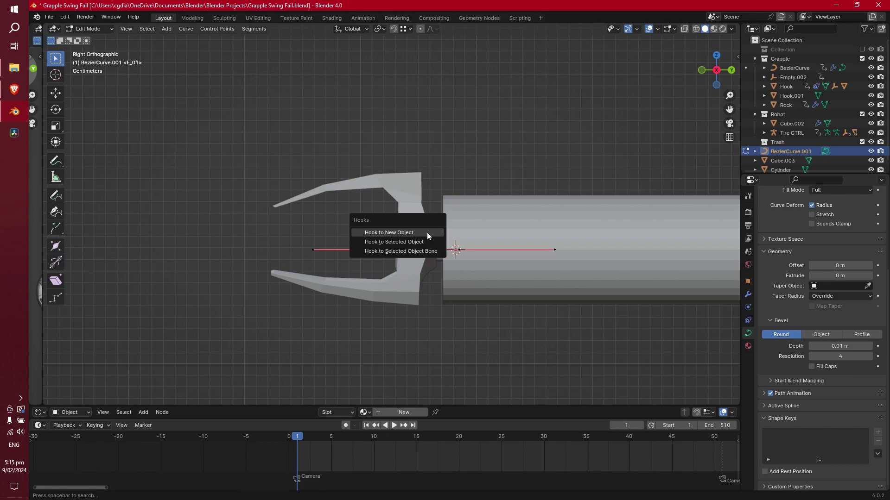
click(427, 232)
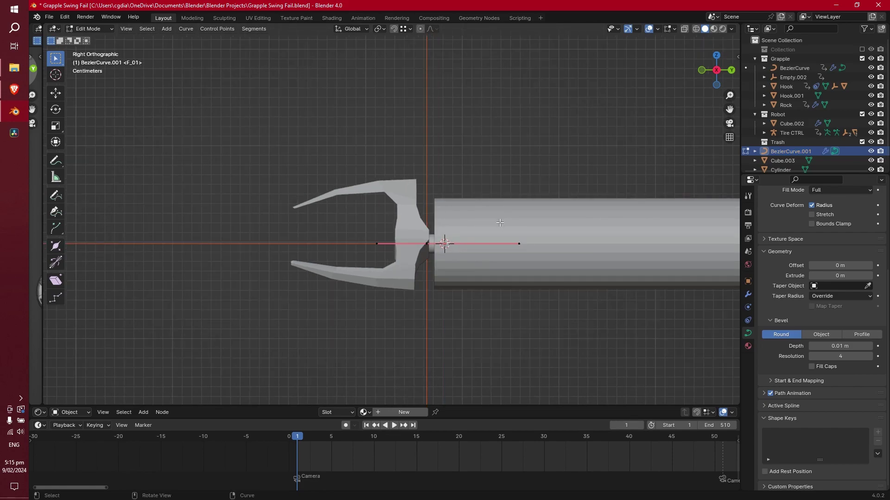
key(ctrl+h)
click(535, 211)
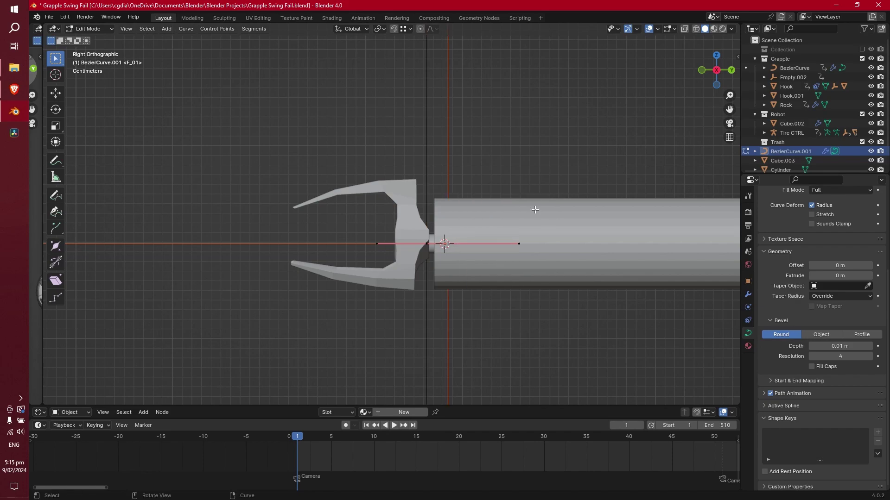
Scale down the empty hooked to the control point inside the cylinder's hook end.
scroll(533, 208, down, 2)
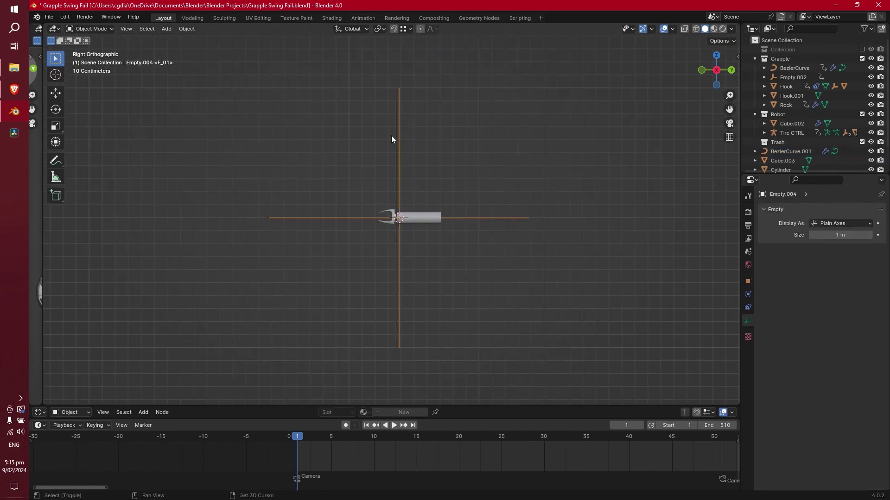
shift+click(396, 135)
key(s)
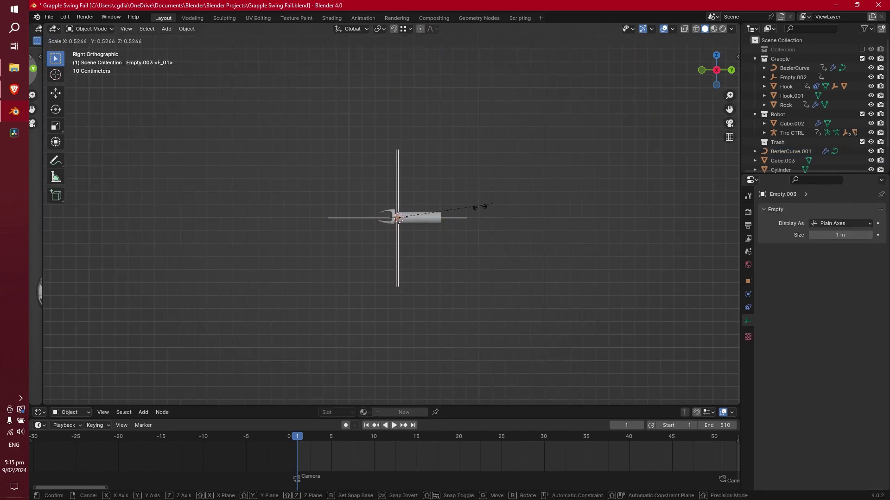
right_click(460, 205)
key(s)
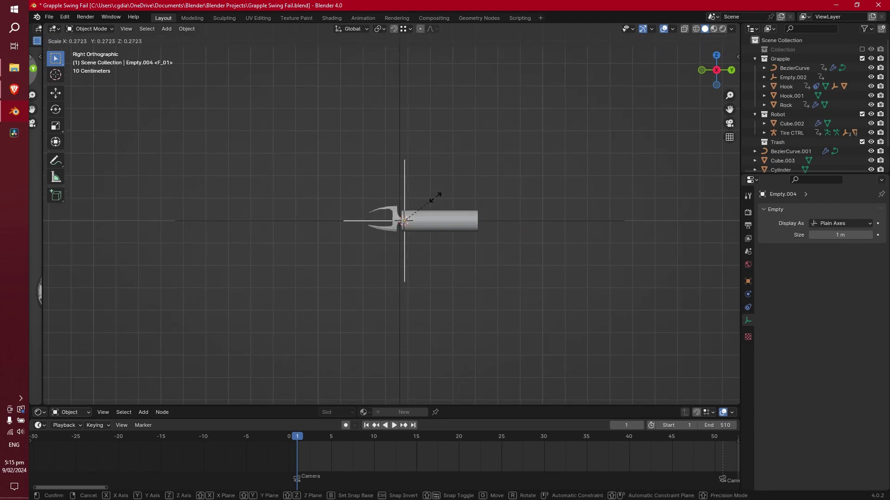
click(409, 207)
Scale down the empty at the hook's base to roughly the size of the cylinder-side empty.
click(401, 176)
key(s)
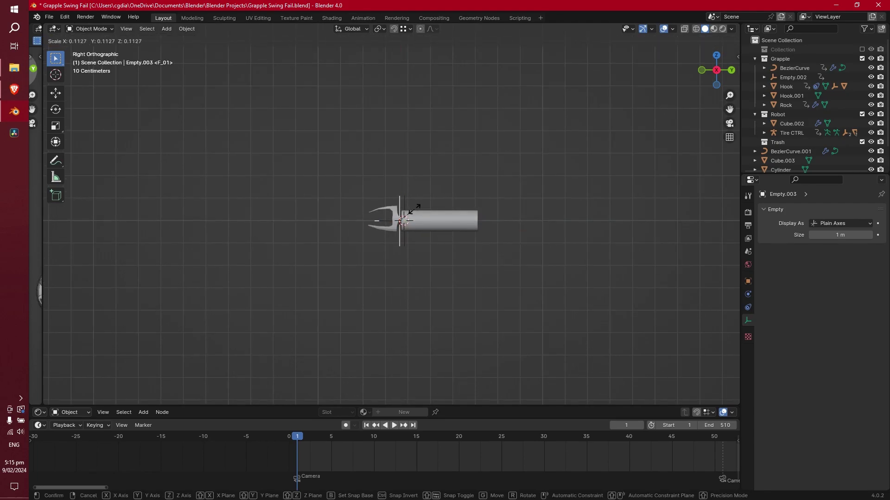
click(412, 210)
scroll(452, 232, up, 8)
key(s)
right_click(540, 208)
scroll(539, 208, down, 3)
key(s)
right_click(245, 95)
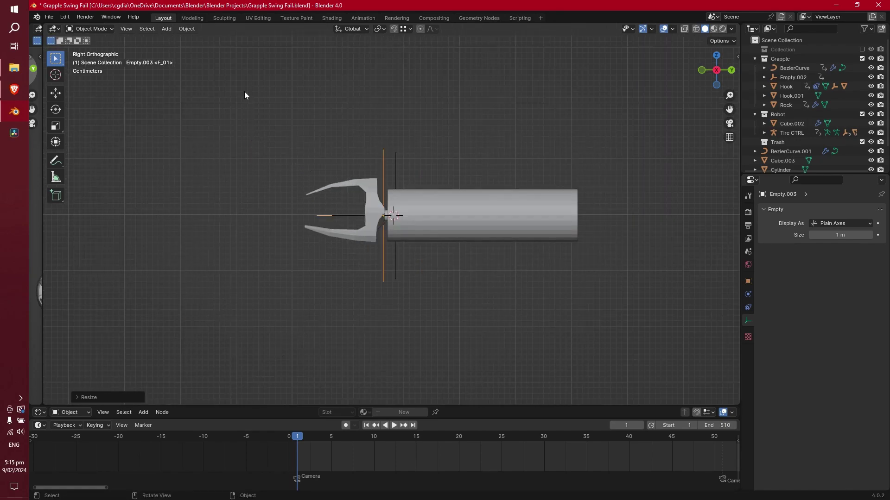
Try moving the cylinder-side empty along the cylinder.
click(394, 168)
key(s)
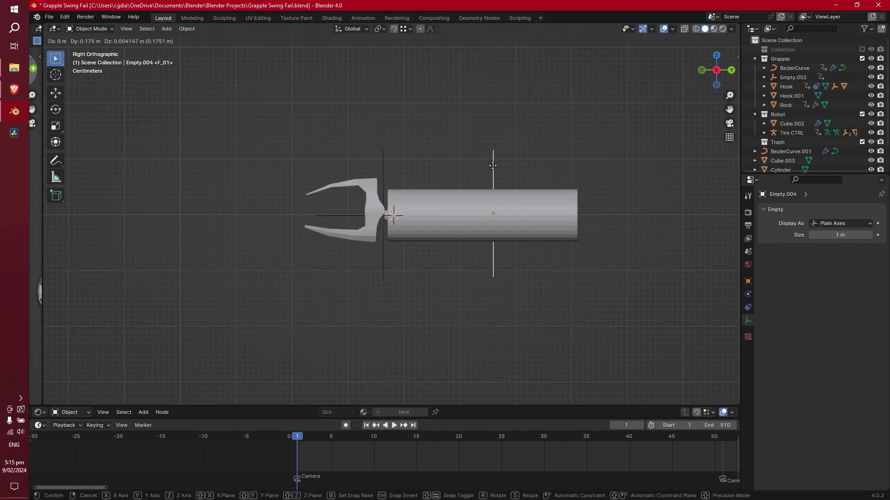
right_click(519, 249)
Try moving the rope curve by itself, away from its two hook empties.
scroll(401, 193, up, 4)
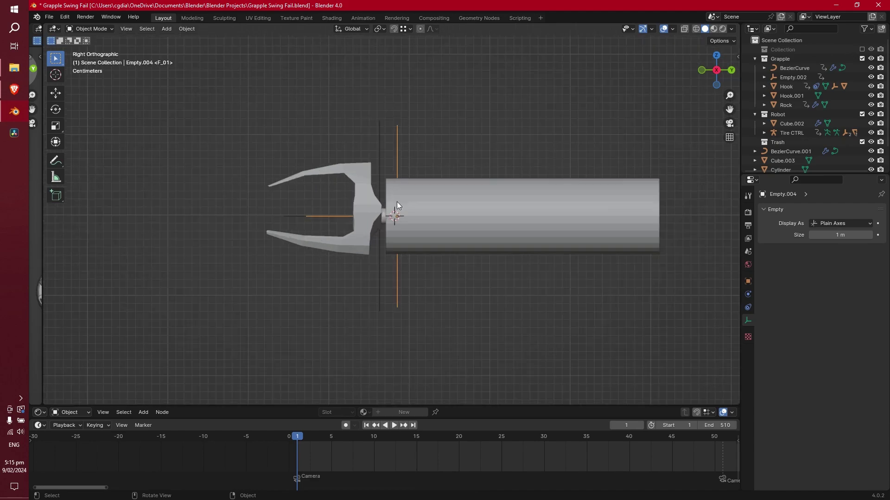
click(381, 222)
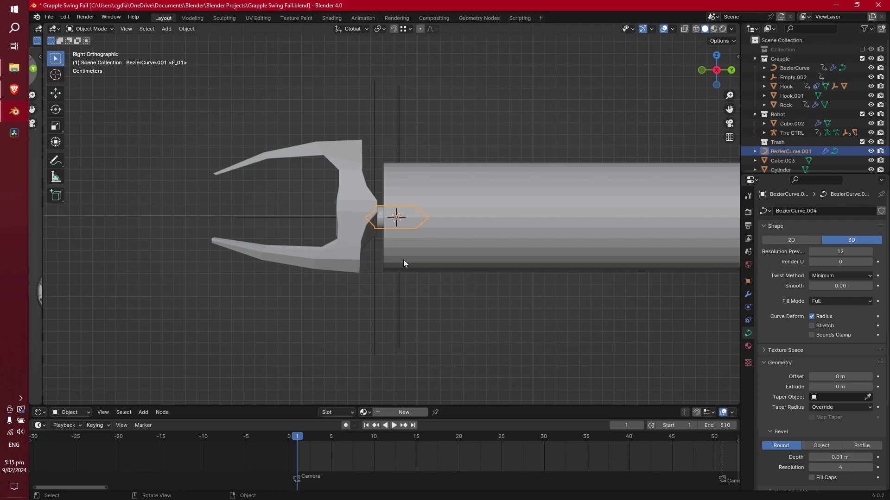
key(g)
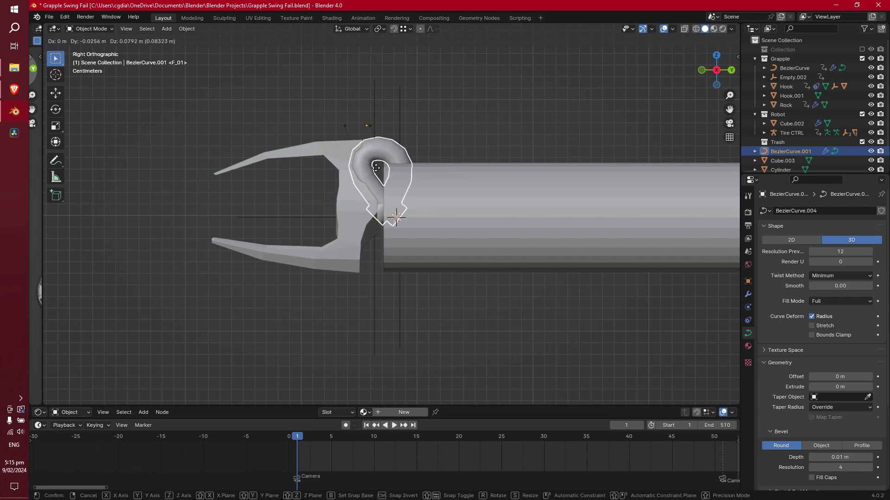
right_click(376, 182)
scroll(376, 182, down, 4)
key(g)
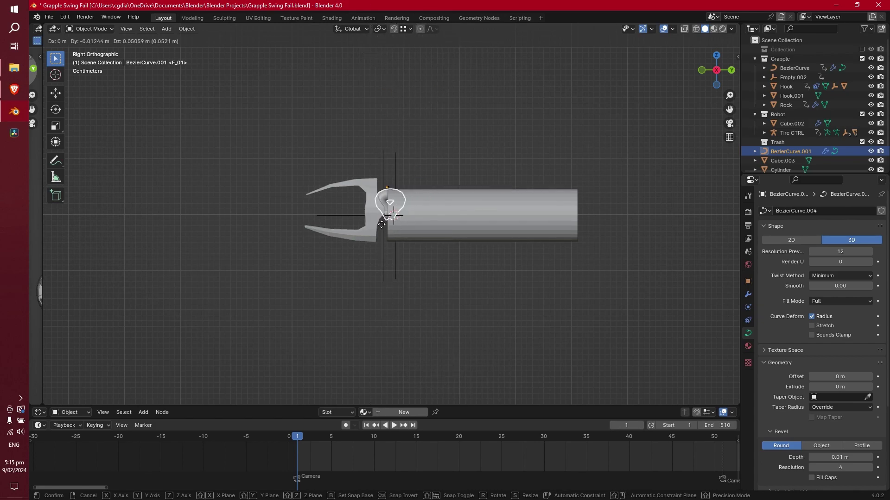
right_click(371, 85)
Try moving both hook empties together, without the rope curve selected.
scroll(405, 185, down, 3)
click(394, 185)
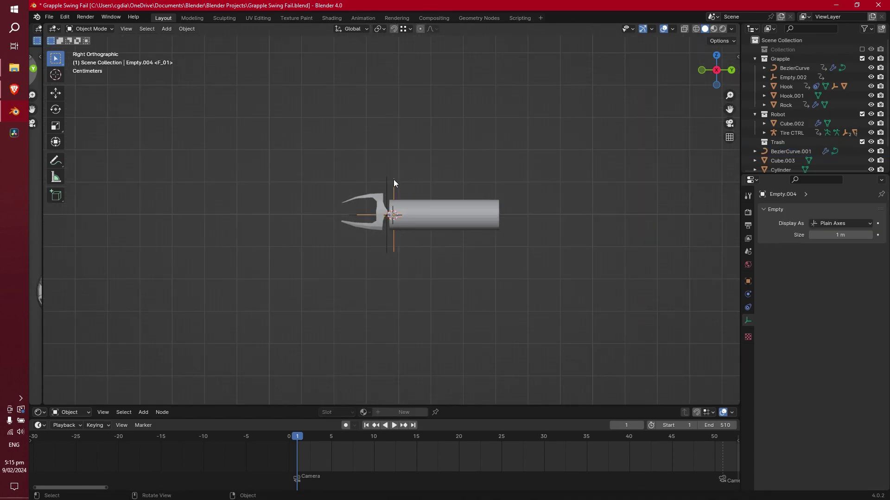
shift+middle_drag(387, 183, 397, 282)
scroll(397, 282, down, 1)
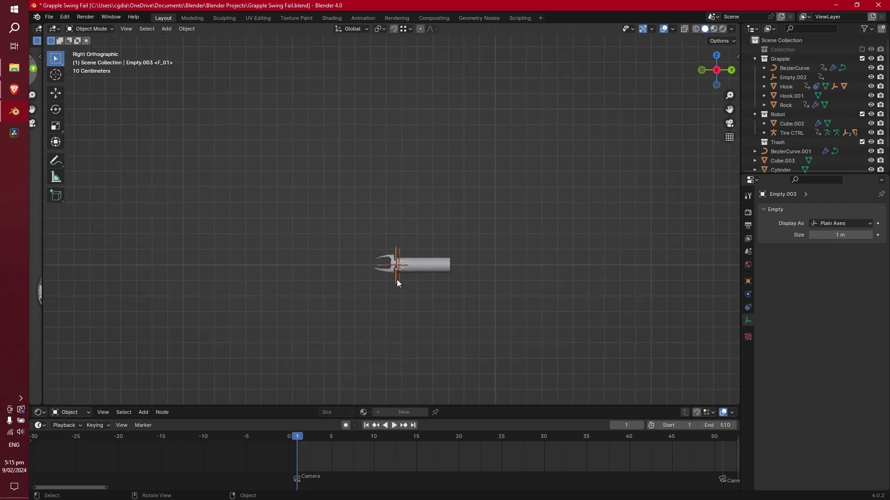
scroll(410, 285, up, 3)
key(g)
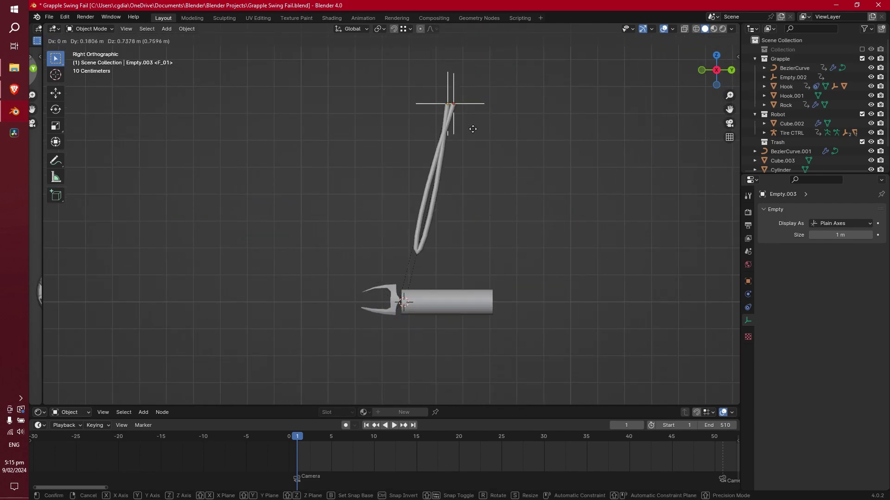
right_click(481, 264)
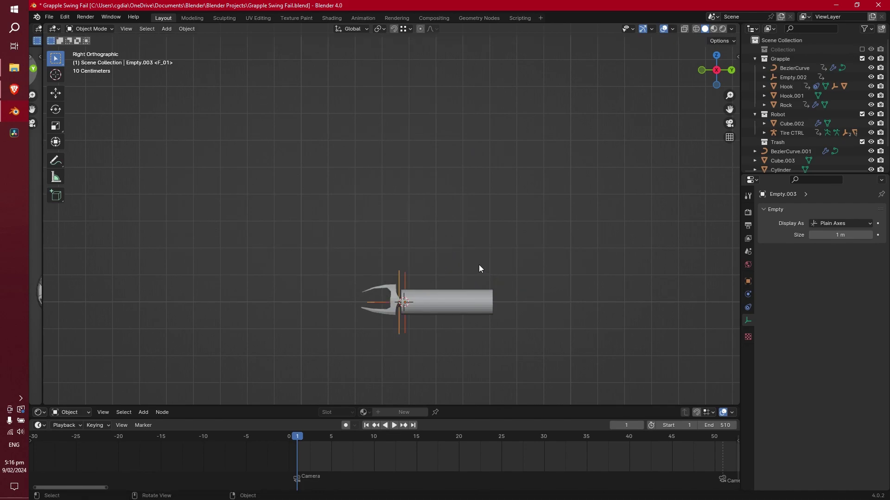
Parent the rope curve to the cylinder with the Object option.
scroll(468, 269, up, 2)
shift+middle_drag(473, 316, 463, 214)
scroll(456, 276, up, 4)
shift+middle_drag(452, 284, 431, 254)
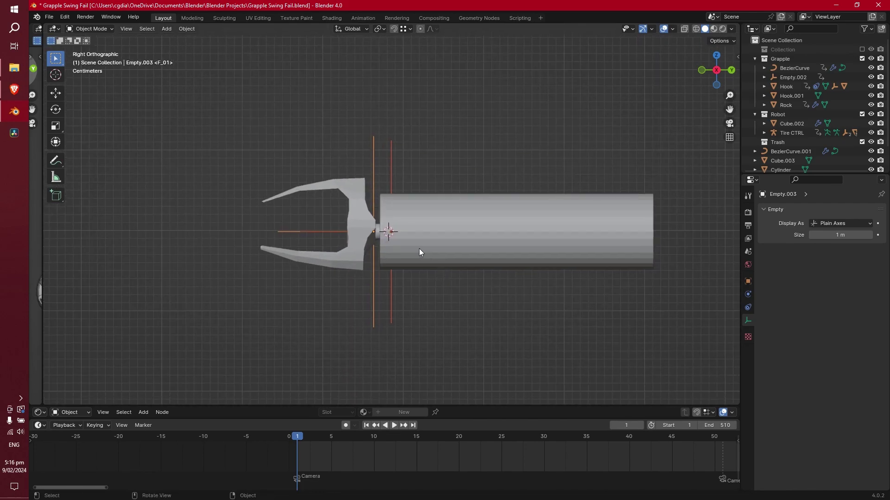
scroll(403, 241, up, 1)
click(380, 233)
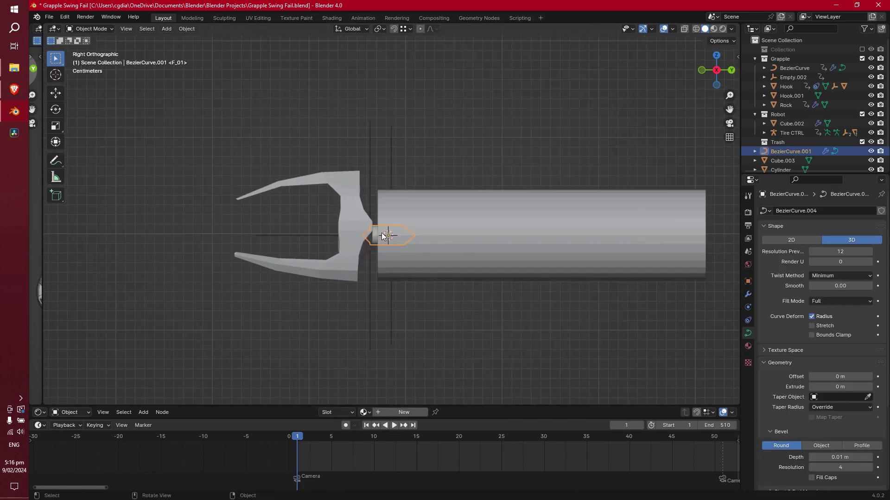
click(564, 208)
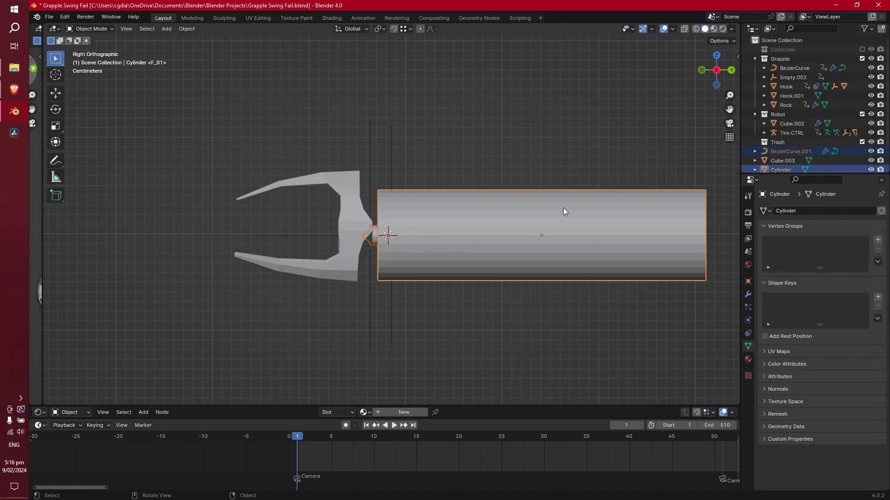
key(ctrl+p)
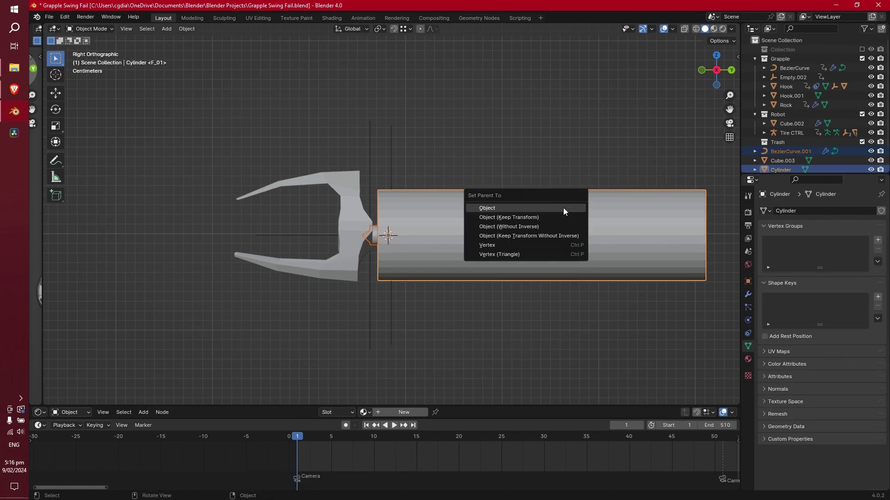
click(562, 208)
Try moving the cylinder together with its parented rope curve.
click(451, 199)
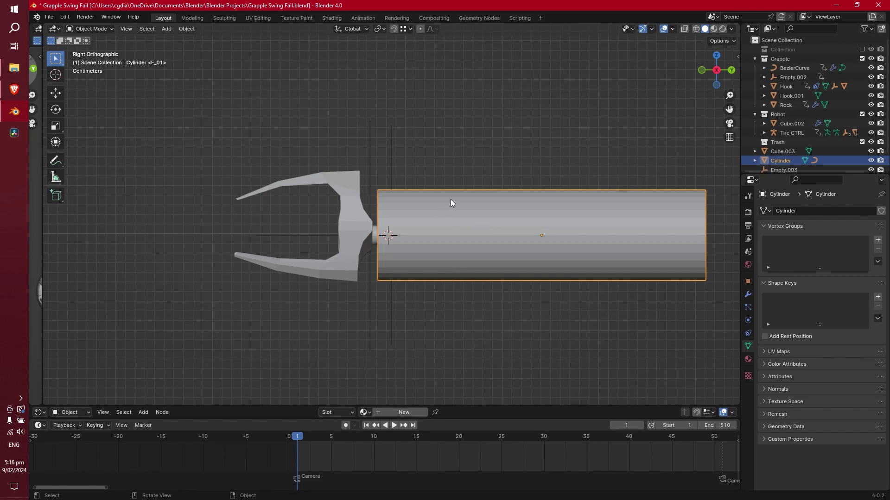
scroll(479, 269, down, 4)
key(g)
right_click(475, 266)
Parent the empty at the cylinder's hook end to the cylinder with the Object option.
scroll(475, 270, up, 3)
click(397, 155)
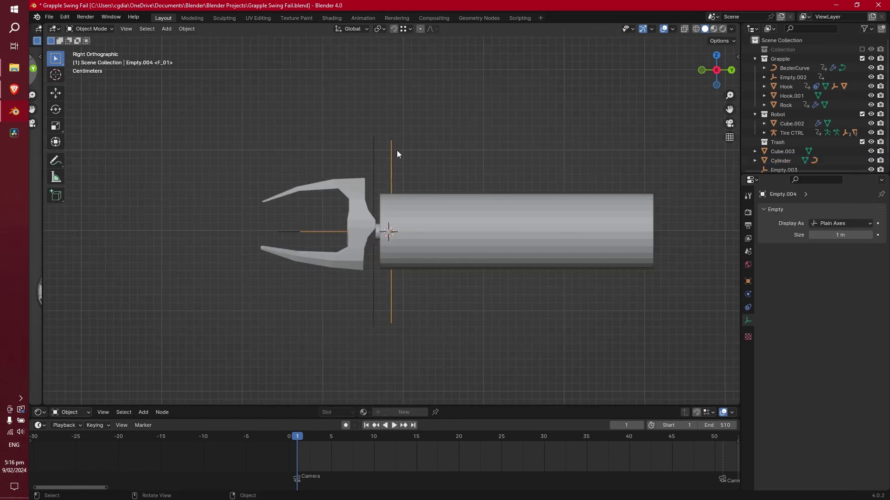
click(476, 212)
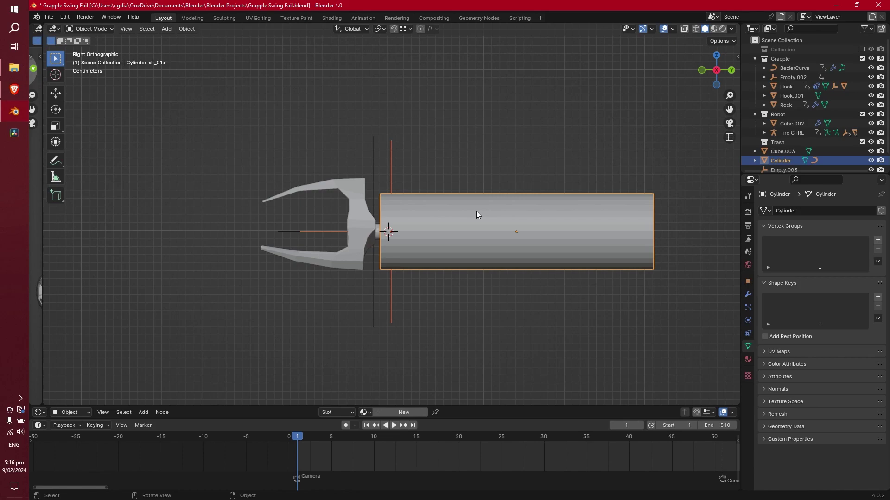
key(ctrl+p)
click(477, 210)
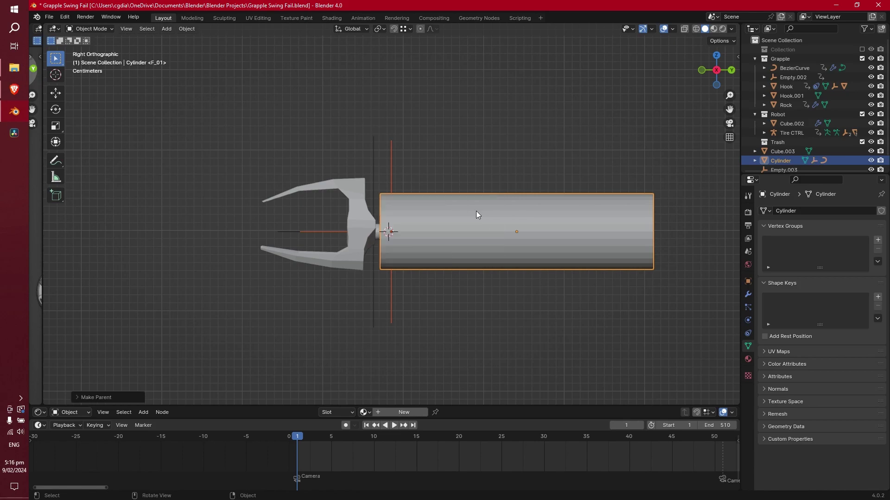
Parent the empty at the hook's base to the claw hook with the Object option.
click(373, 155)
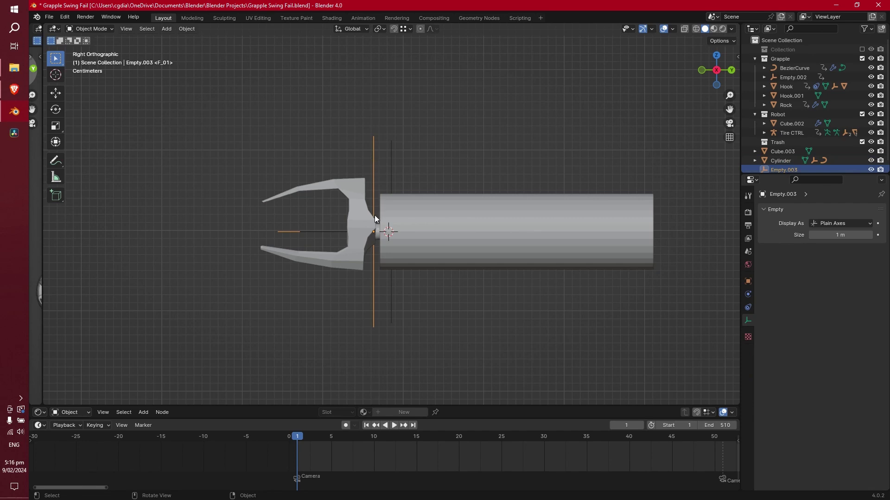
shift+click(352, 185)
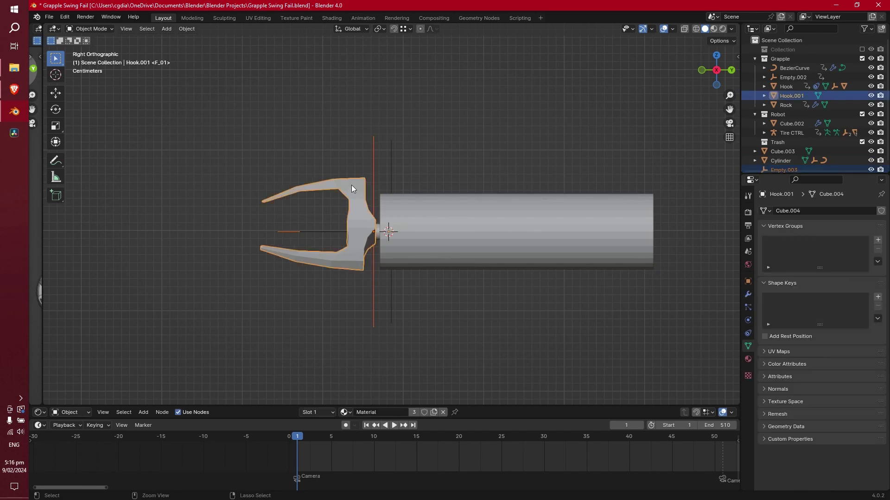
key(ctrl+p)
click(351, 185)
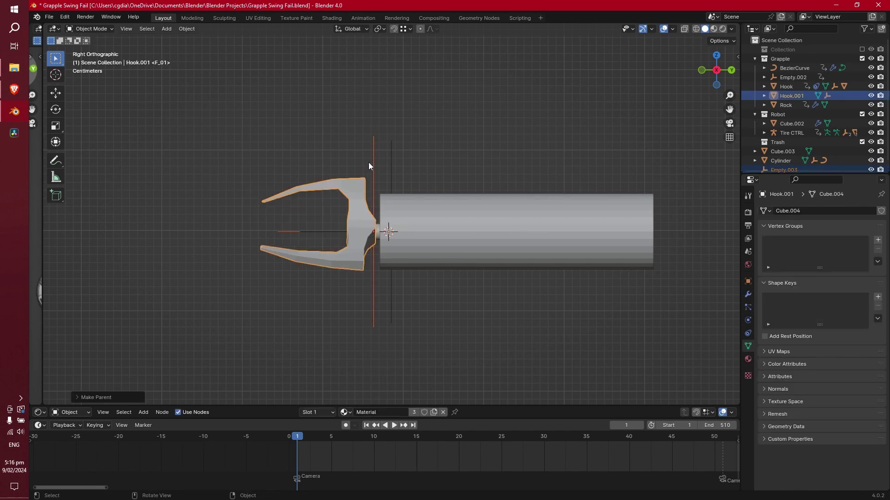
Test the rope rig by trial-moving the claw hook, the cylinder-side empty and the cylinder in turn.
key(g)
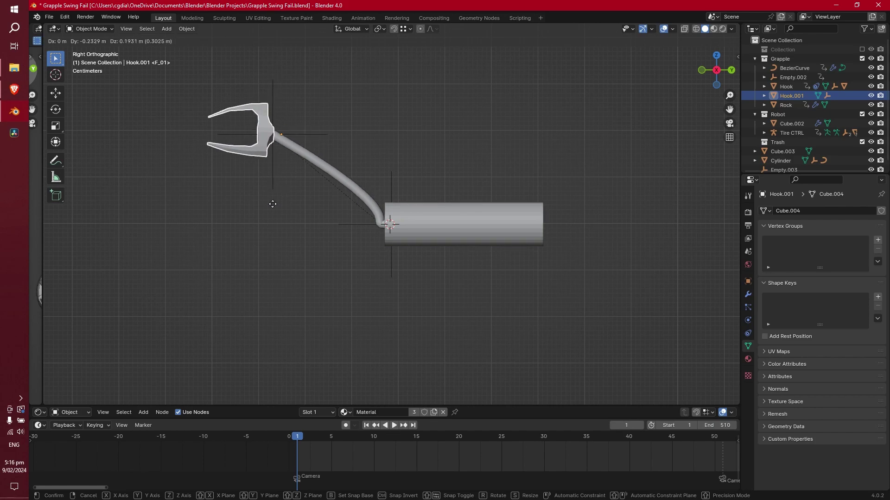
right_click(212, 239)
click(390, 181)
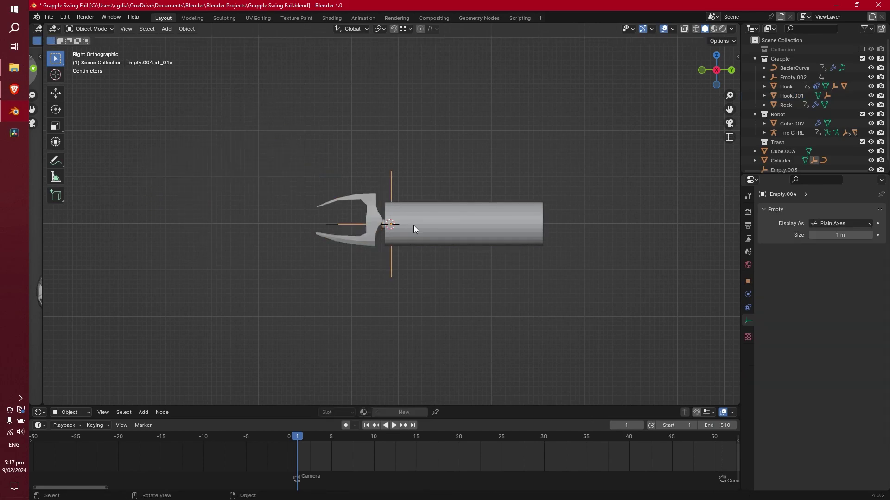
key(g)
right_click(436, 208)
click(481, 219)
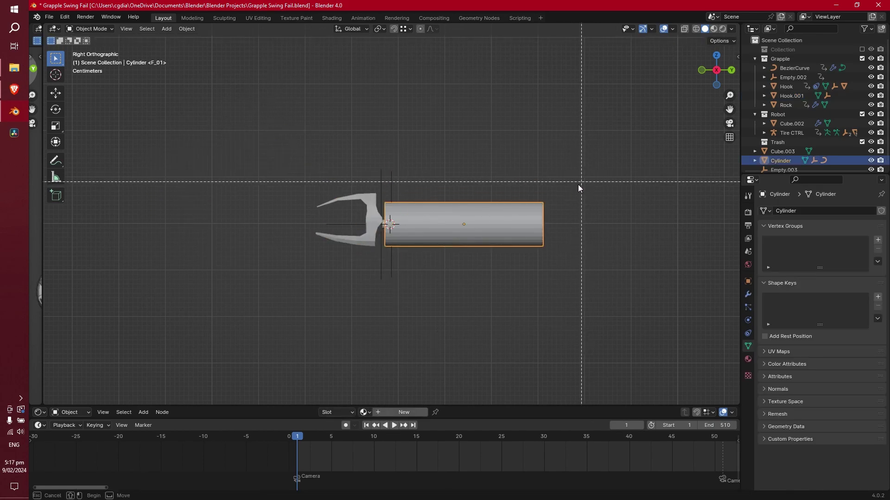
key(g)
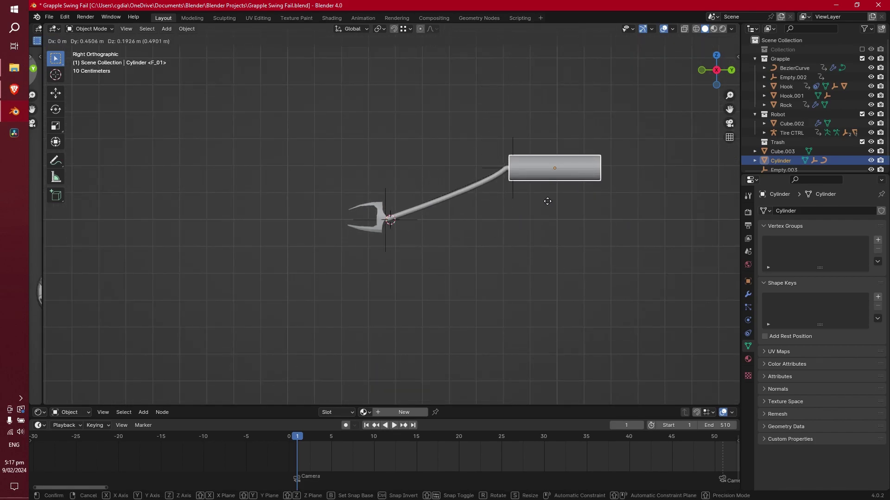
key(Escape)
Scale up the Bezier handles of the rope curve's control points in Edit Mode.
scroll(354, 252, up, 4)
scroll(357, 251, up, 2)
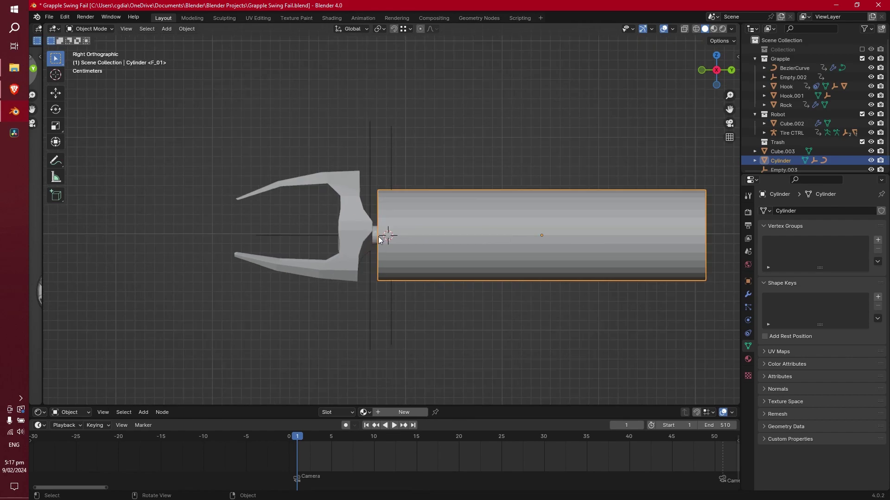
click(376, 239)
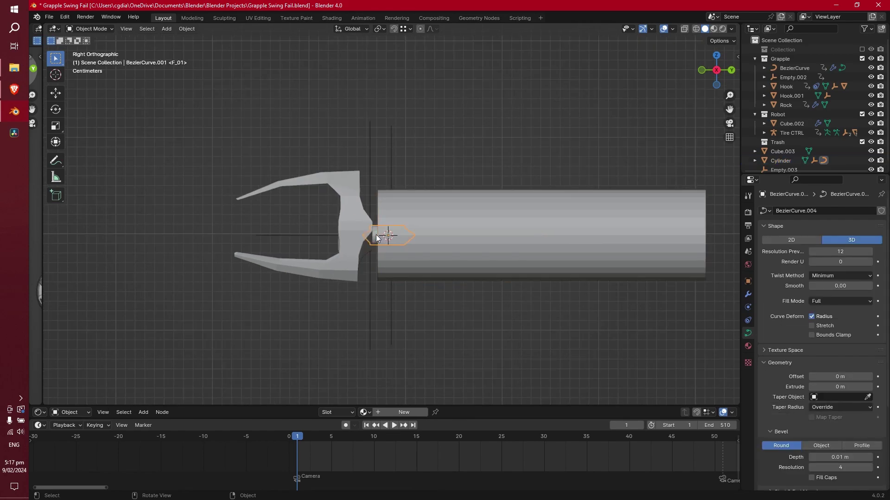
key(Tab)
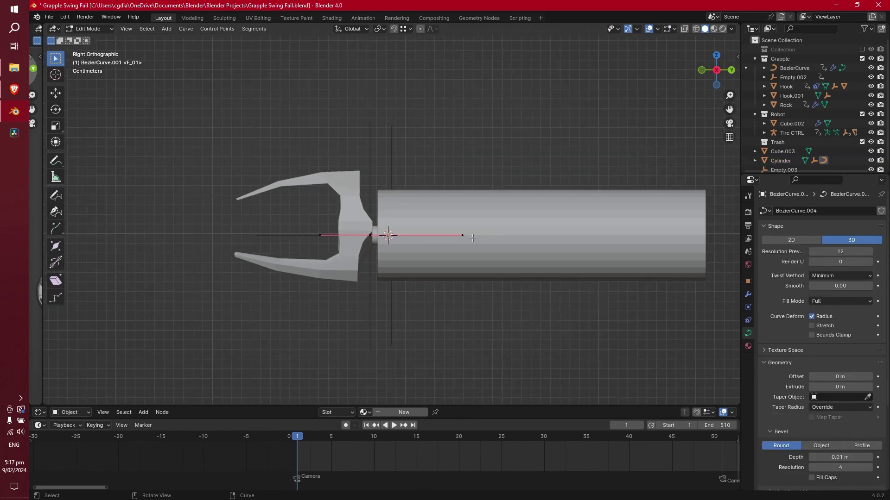
scroll(467, 236, down, 1)
key(s)
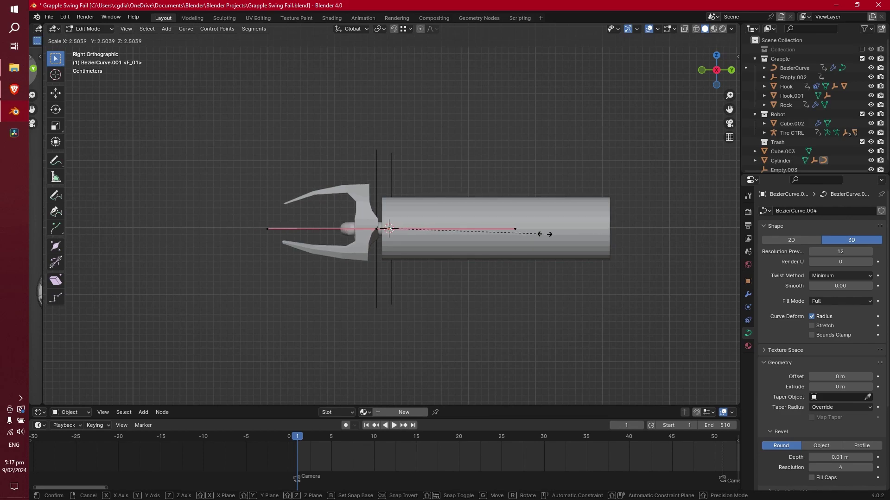
click(487, 234)
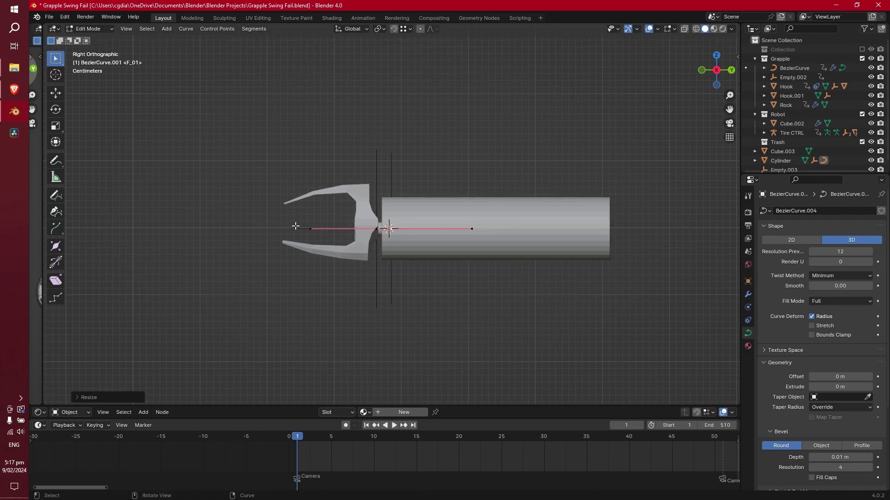
click(312, 225)
click(358, 229)
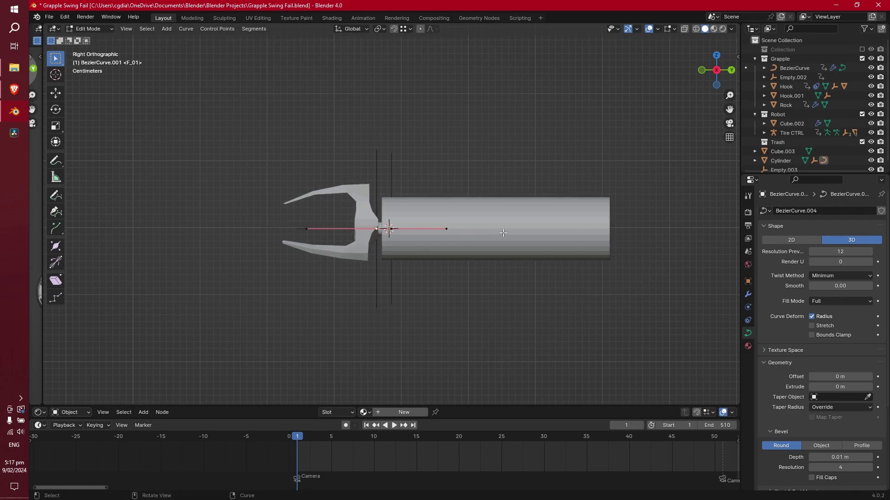
key(s)
click(577, 228)
key(Tab)
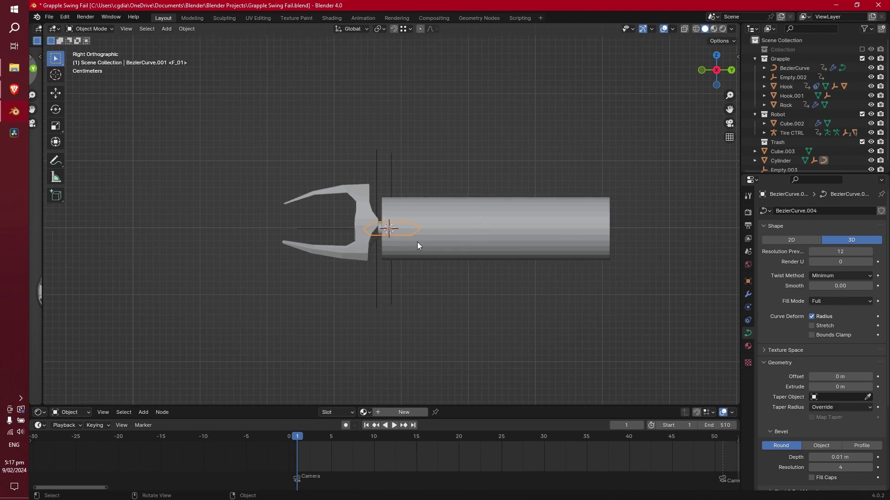
Trial-move the cylinder to check how the rope follows it, cancelling the move.
click(373, 174)
scroll(416, 188, down, 3)
click(414, 210)
scroll(365, 205, up, 2)
scroll(402, 196, down, 4)
key(g)
key(Escape)
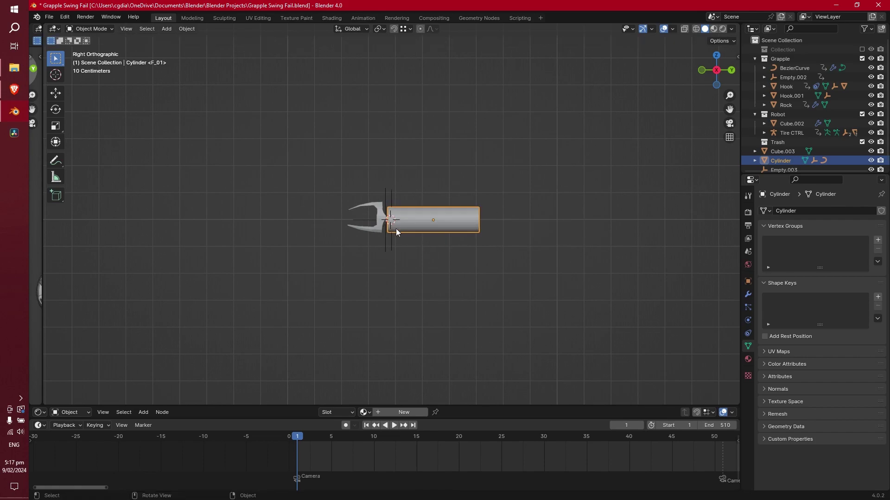
Add a Child Of constraint to the claw hook with the Cylinder as its target.
click(371, 207)
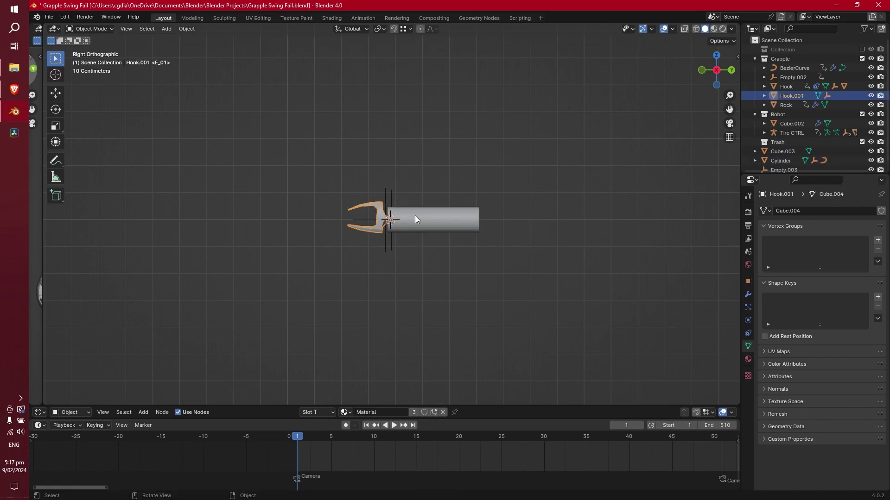
click(436, 212)
click(372, 208)
click(746, 333)
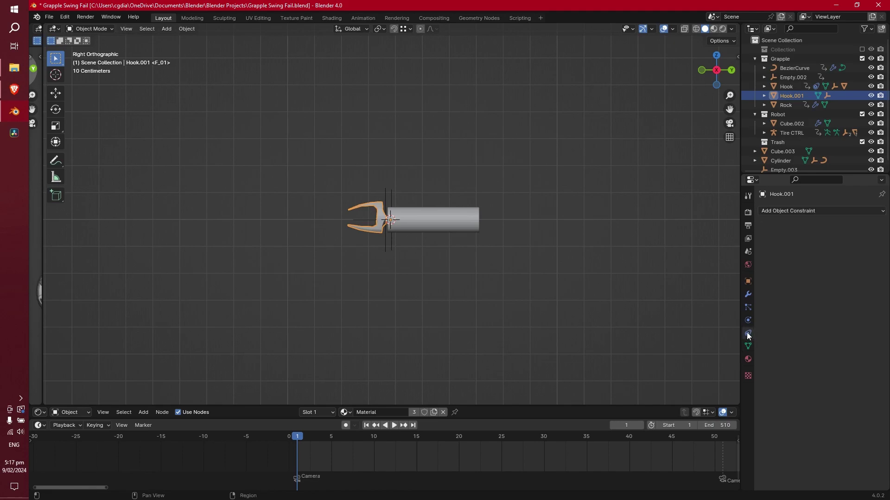
click(820, 212)
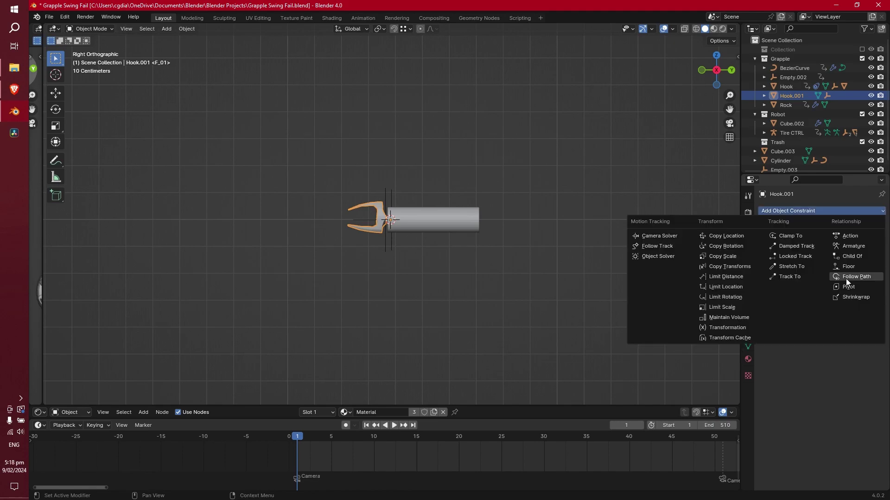
click(856, 258)
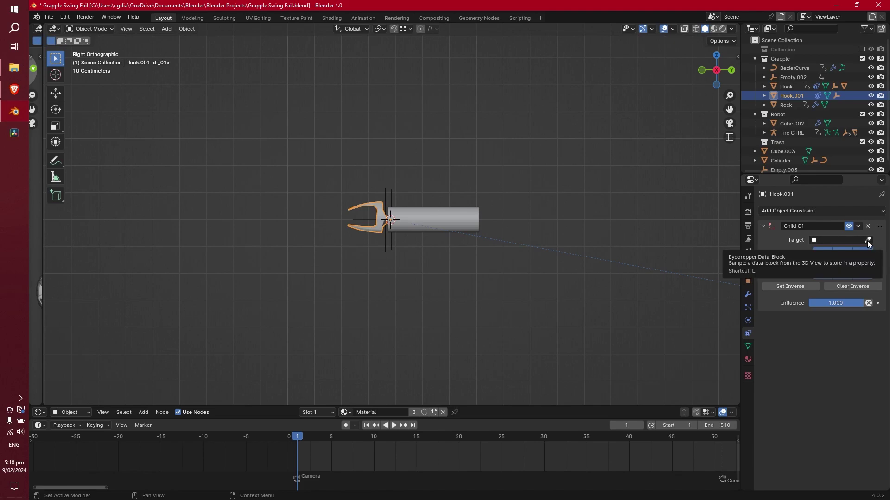
click(868, 240)
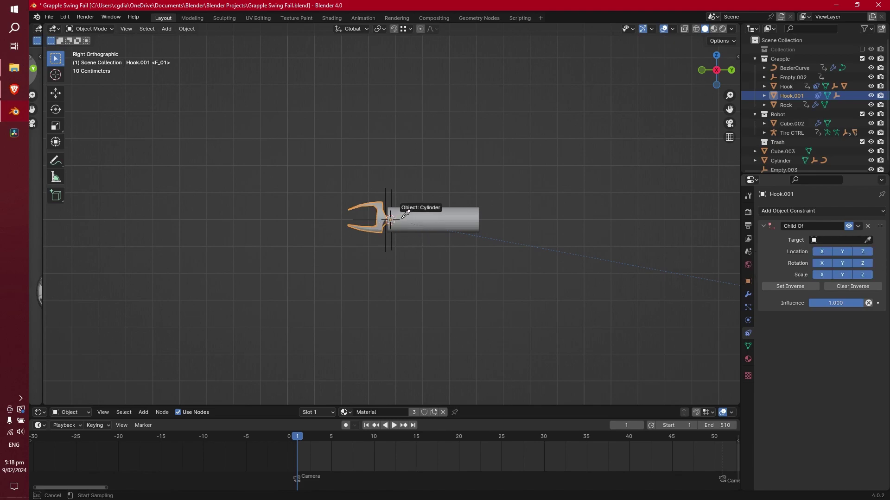
click(447, 212)
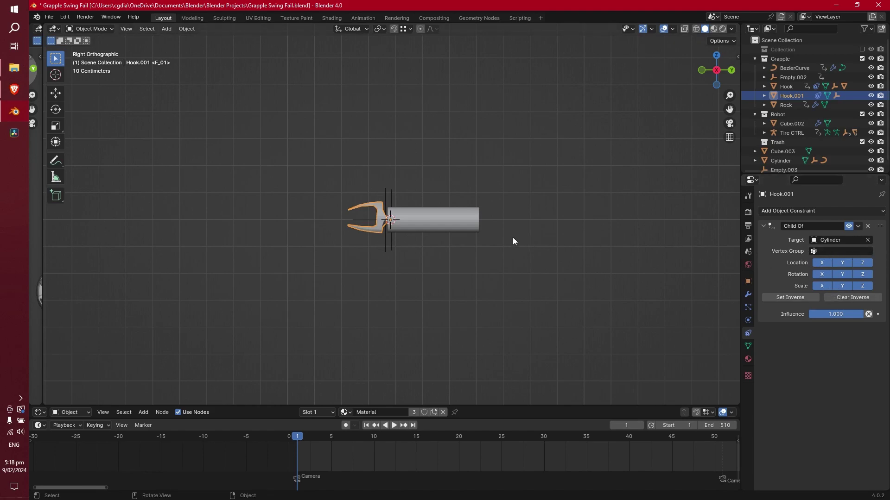
Test the Child Of constraint by trial-moving the cylinder twice, cancelling each move.
click(431, 223)
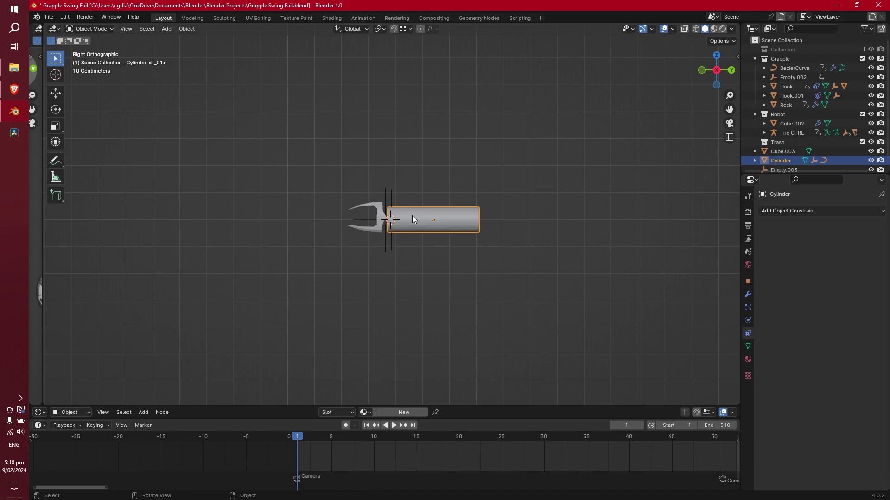
key(g)
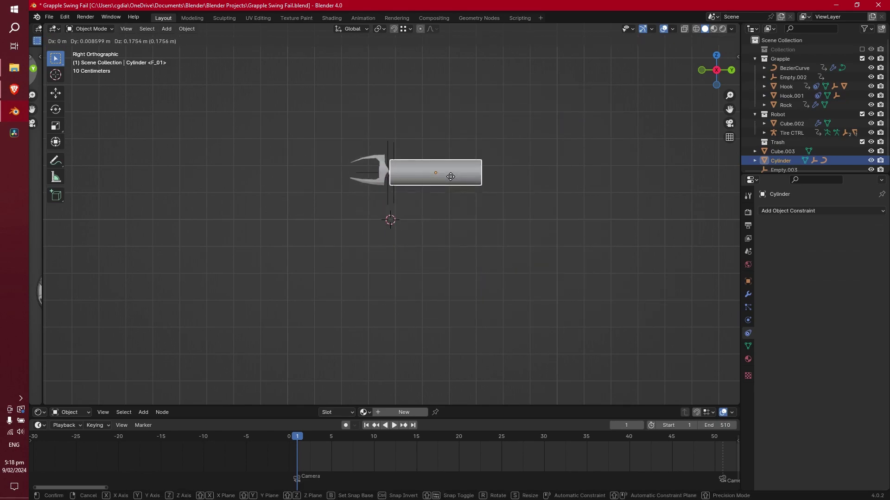
right_click(451, 176)
click(371, 212)
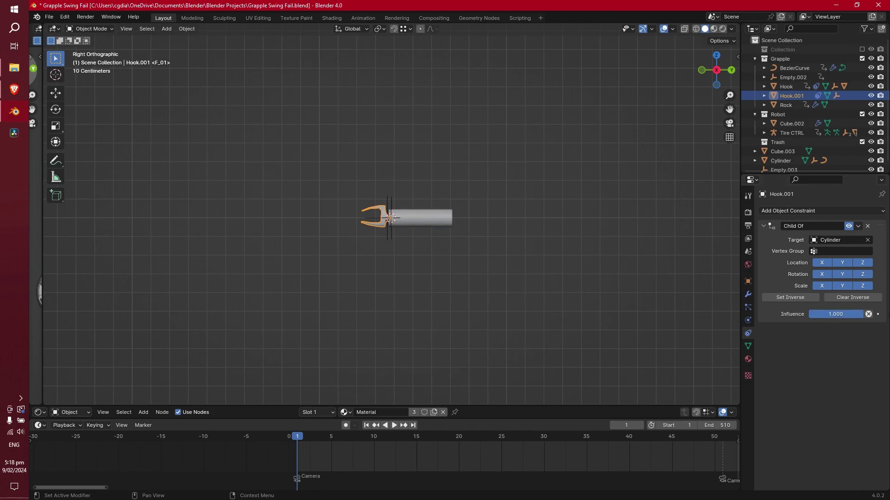
click(427, 217)
key(g)
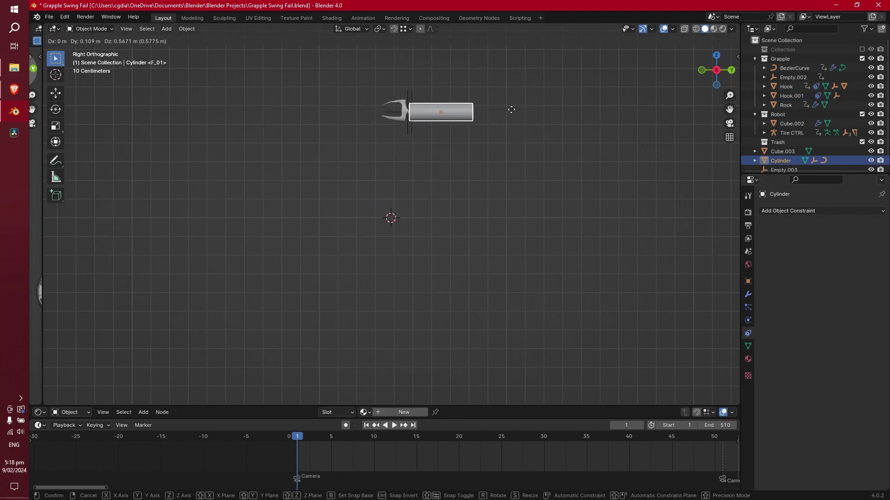
right_click(588, 155)
click(374, 215)
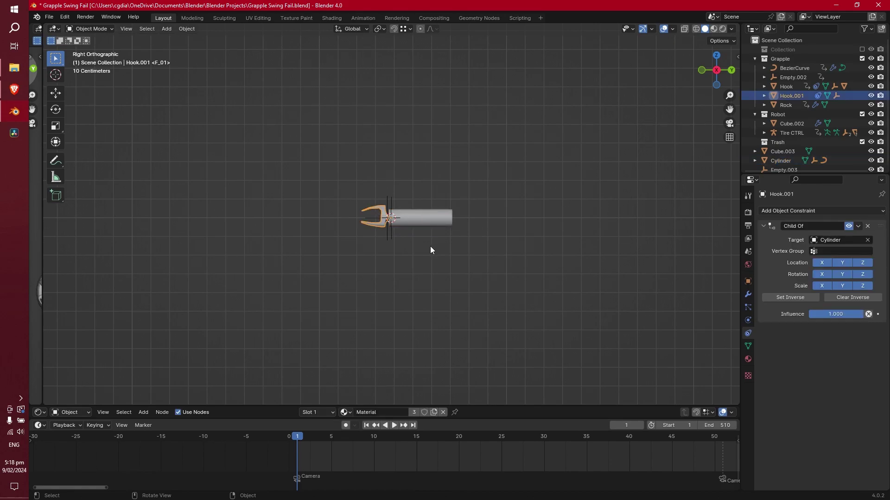
Insert a Location & Rotation keyframe for the cylinder at frame 1.
scroll(427, 245, down, 6)
shift+middle_drag(308, 164, 458, 168)
scroll(555, 251, up, 1)
scroll(565, 253, up, 1)
click(629, 225)
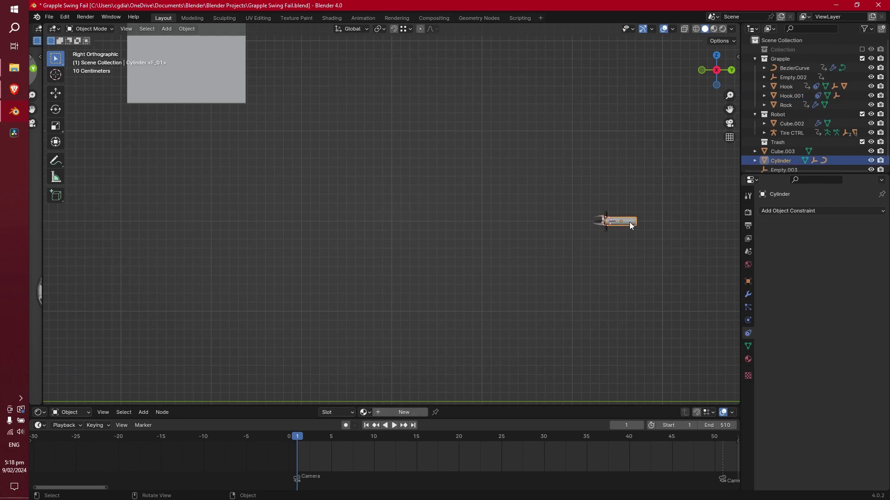
key(i)
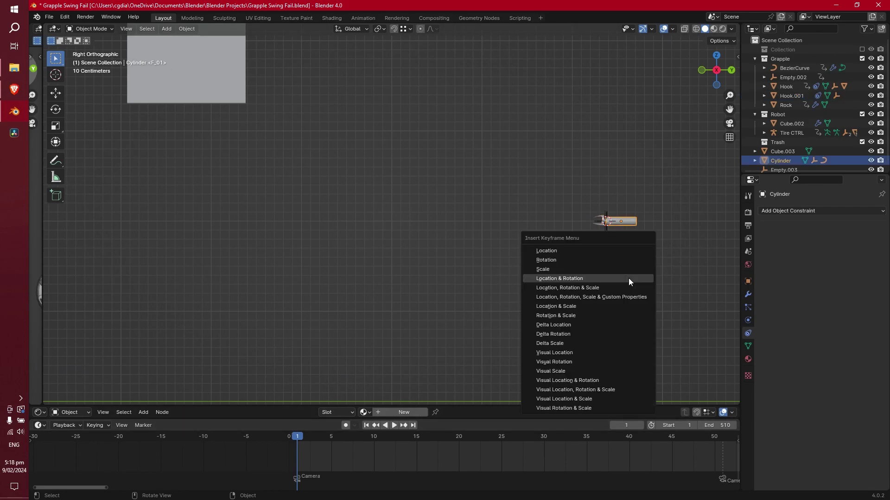
click(628, 278)
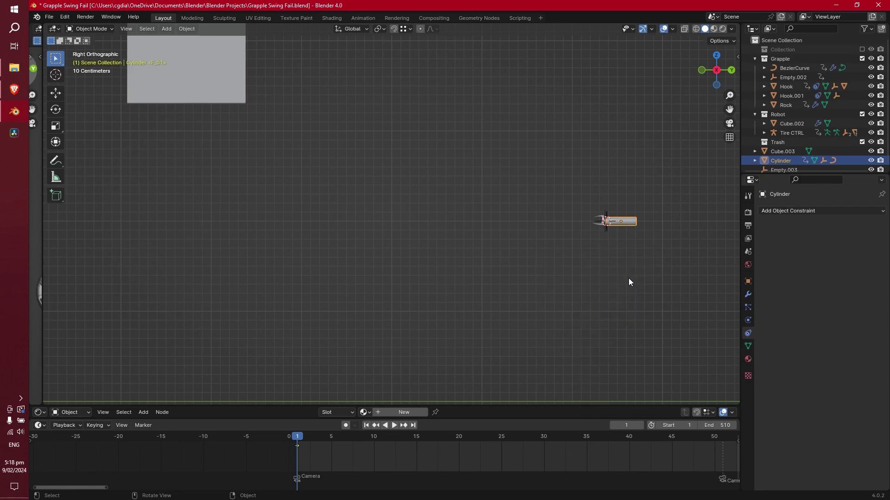
At frame 20, move the cylinder more than 3 m in negative global Y and keyframe its location and rotation.
click(458, 438)
key(g)
key(y)
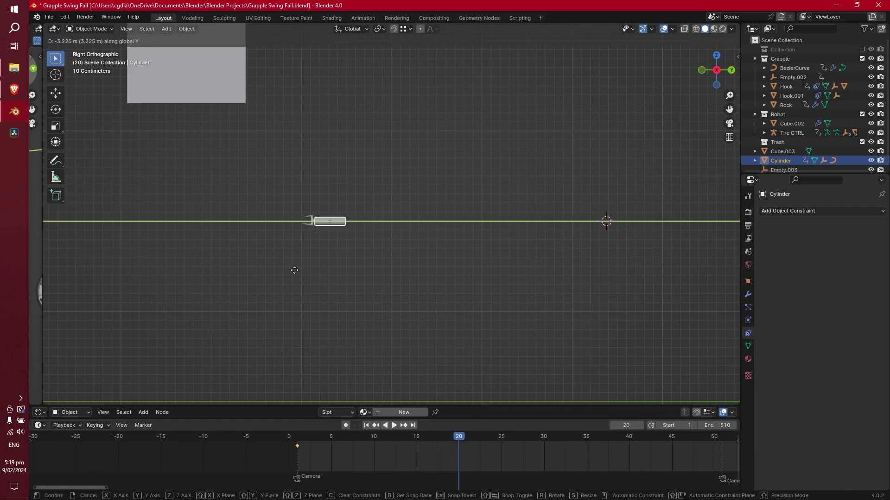
click(294, 266)
key(i)
click(339, 272)
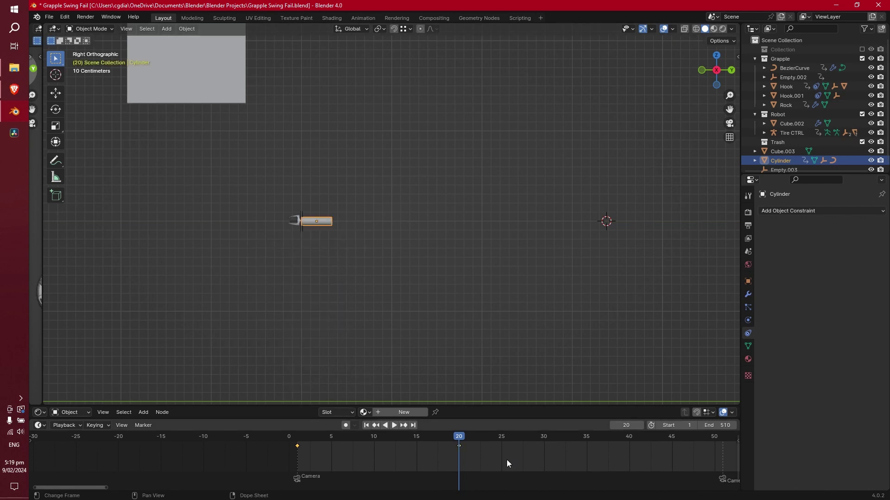
At frame 25, rotate the cylinder about 55 degrees so the claw aims upward and insert a Location & Rotation keyframe.
drag(457, 438, 500, 441)
key(r)
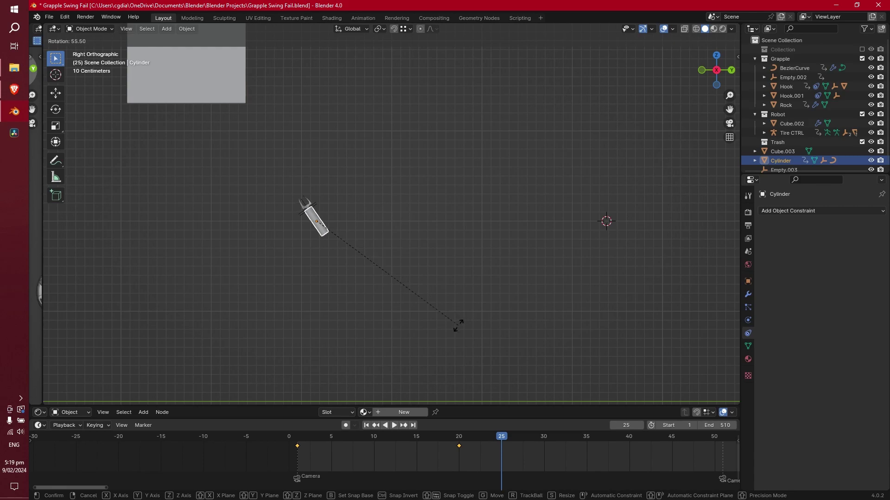
click(463, 319)
key(i)
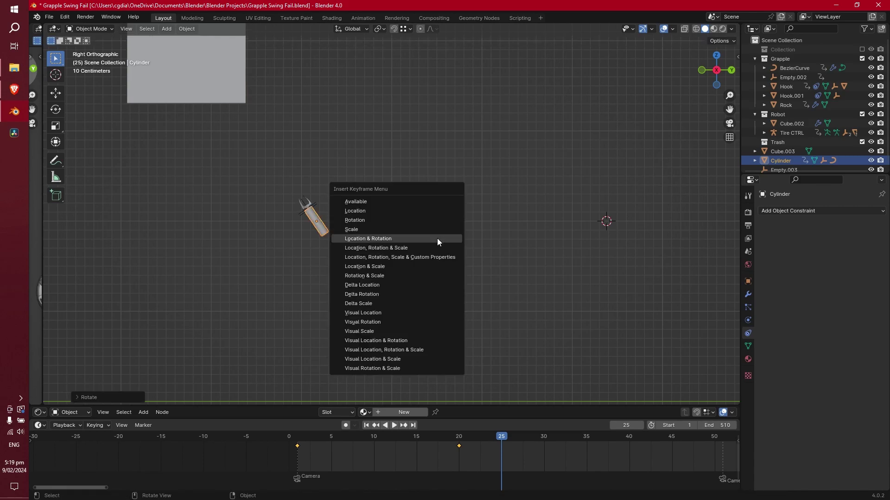
click(438, 238)
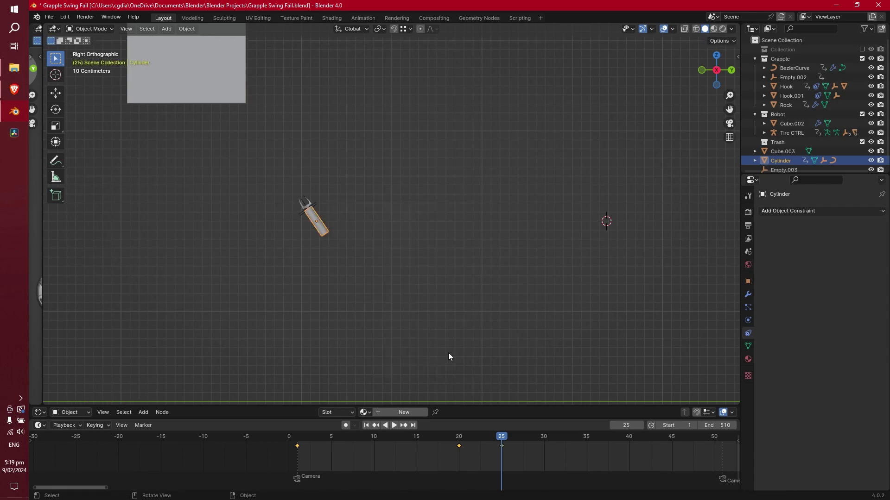
Play the animation from the start to check the cylinder's travel and rotation.
key(space)
key(shift+Left)
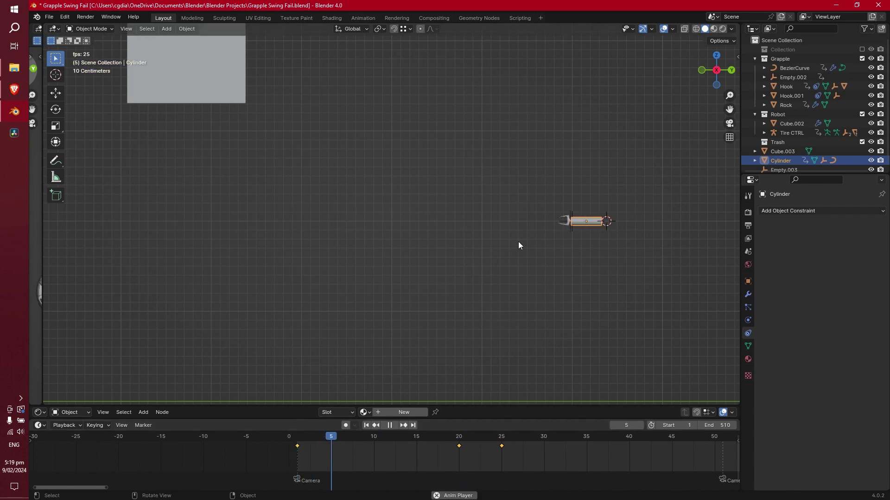
key(space)
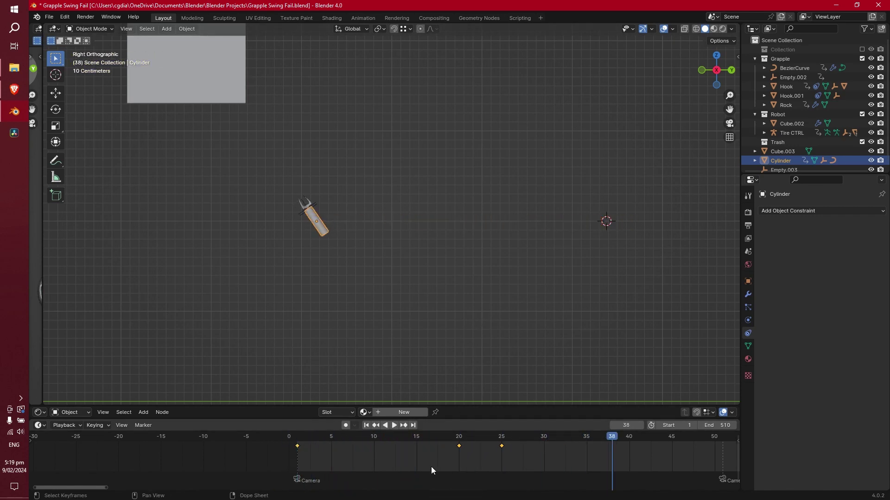
Go to frame 30 and trial-move the claw hook toward the large block, cancelling the move.
click(545, 440)
scroll(337, 196, up, 3)
click(429, 289)
key(g)
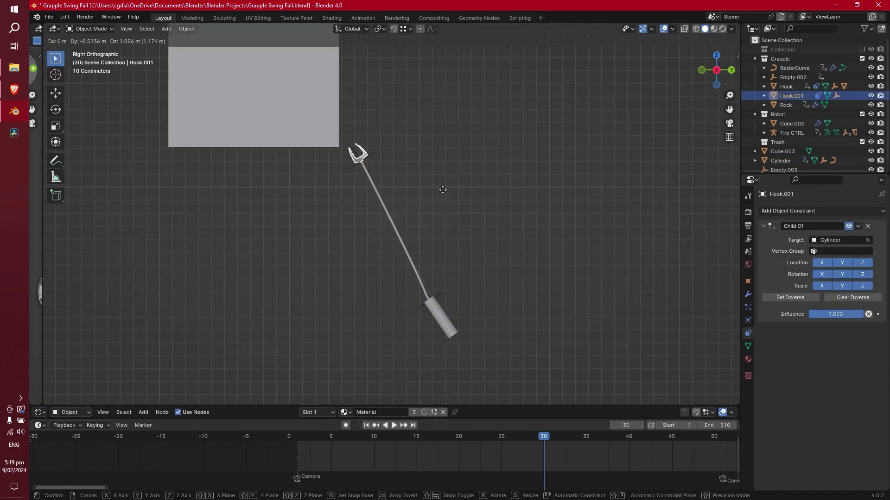
key(Escape)
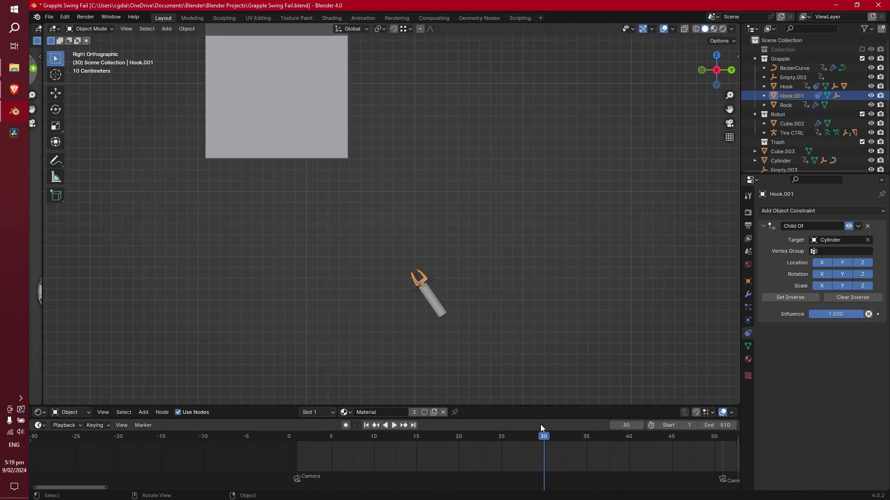
Insert a Location & Rotation keyframe for the claw hook at frame 30.
click(438, 313)
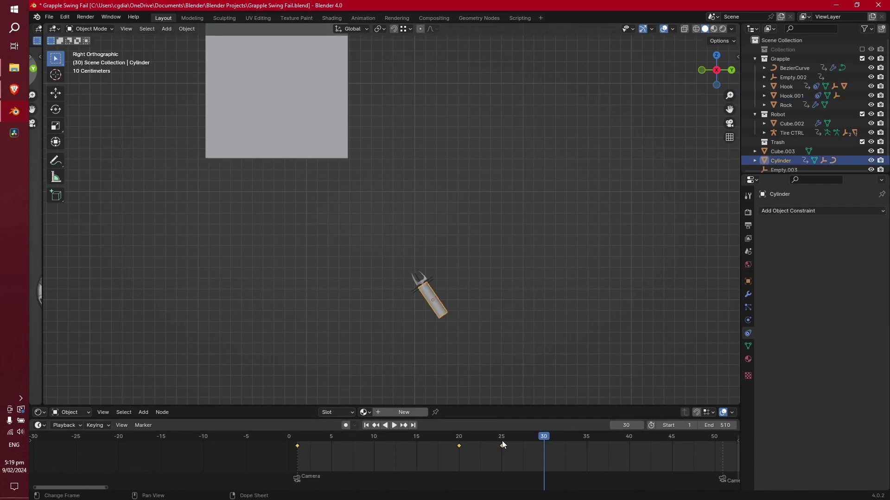
click(424, 275)
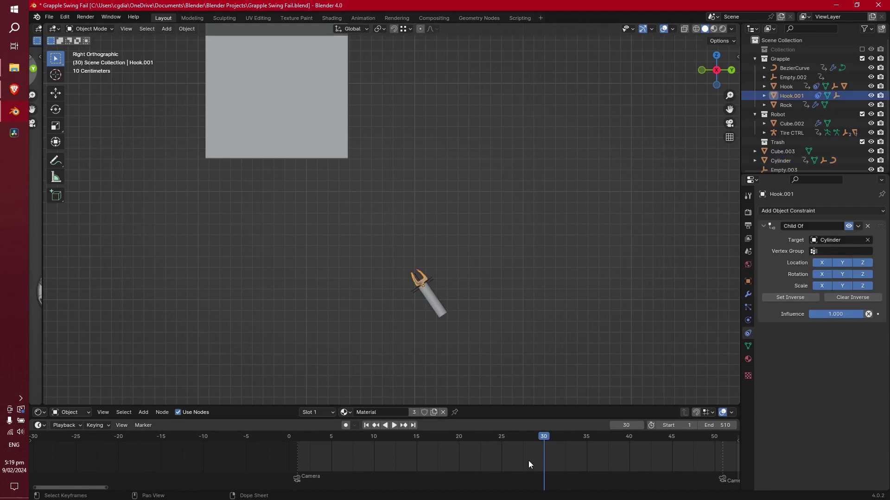
key(i)
click(483, 277)
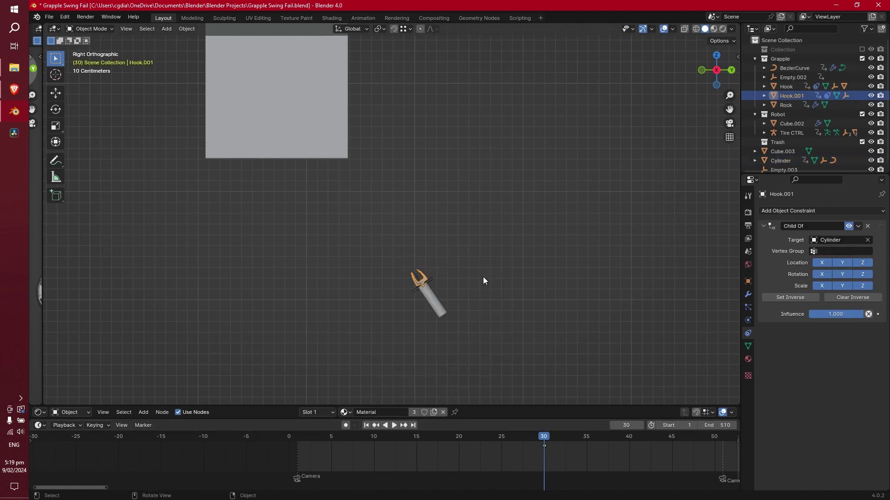
At frame 40, move the claw hook onto the lower corner area of the block's near side and insert a Location & Rotation keyframe.
drag(555, 446, 630, 446)
key(g)
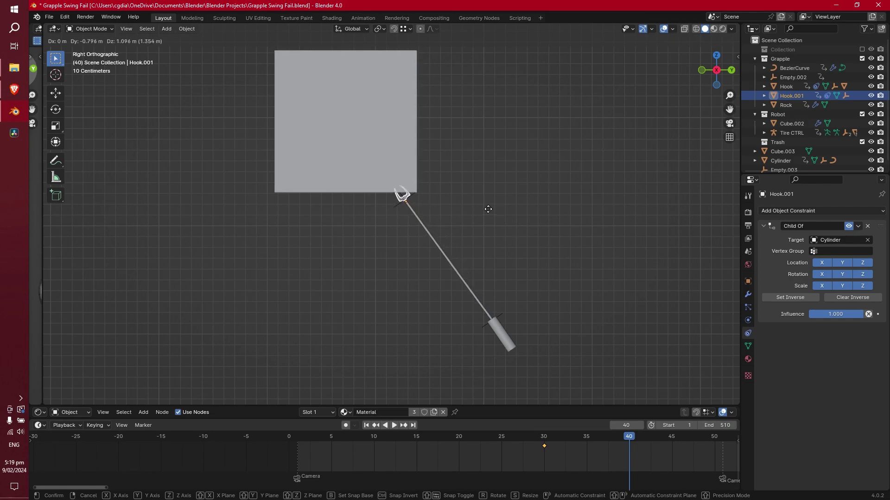
click(502, 184)
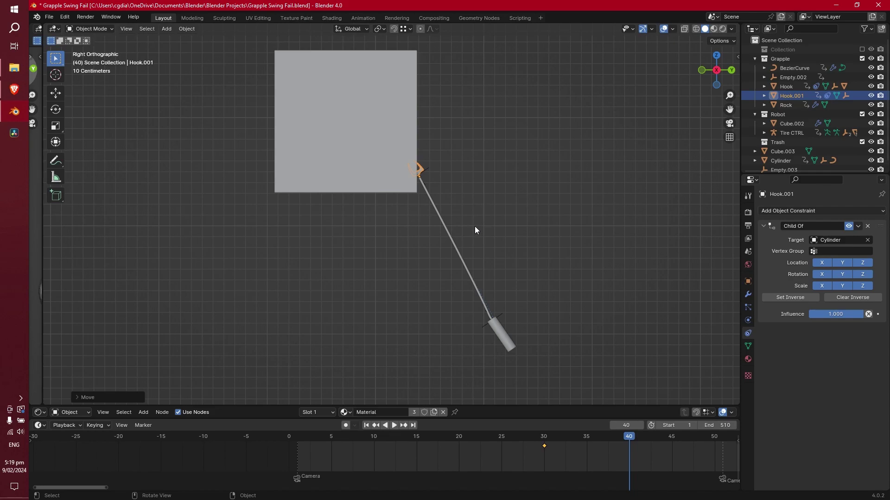
key(i)
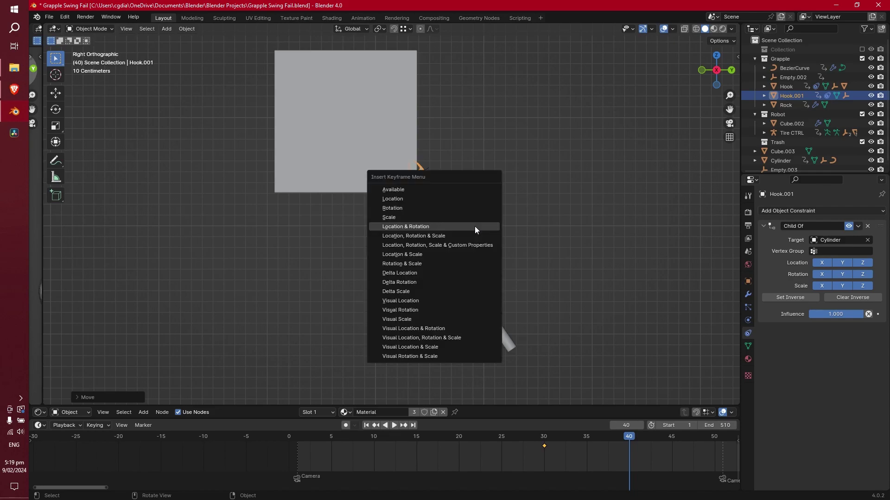
click(474, 226)
Play the animation from about frame 24 to check the speed of the claw's shot toward the block.
drag(629, 438, 492, 428)
key(space)
key(space)
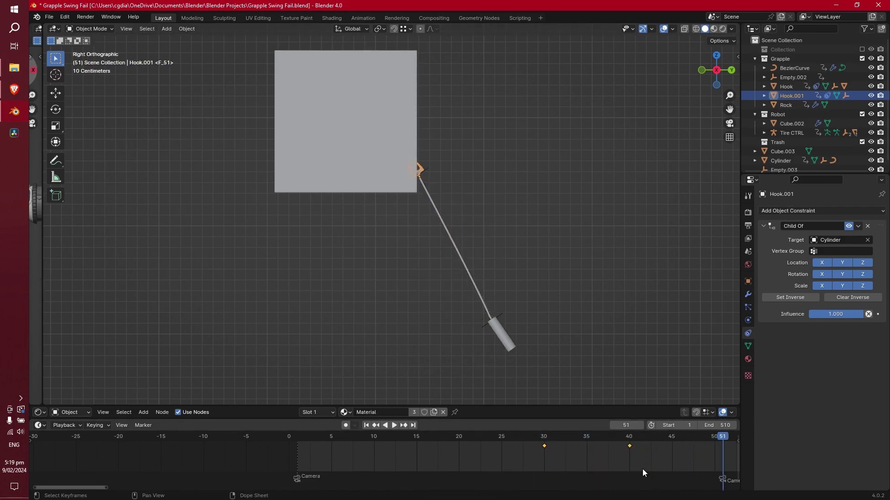
Move the claw hook's frame 40 keyframe to frame 35 to speed up the shot.
click(629, 446)
key(g)
click(611, 454)
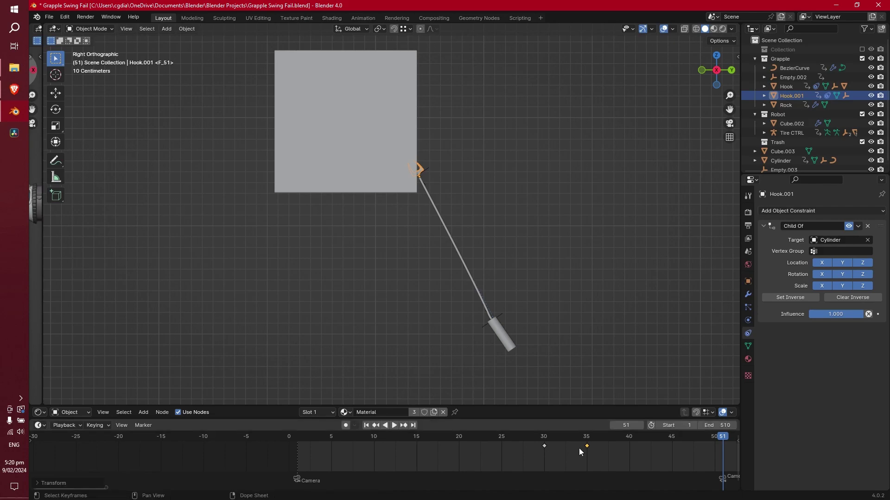
key(g)
click(616, 452)
Replay the shot from about frame 24 to check the claw's new timing.
drag(582, 436, 491, 432)
key(space)
key(space)
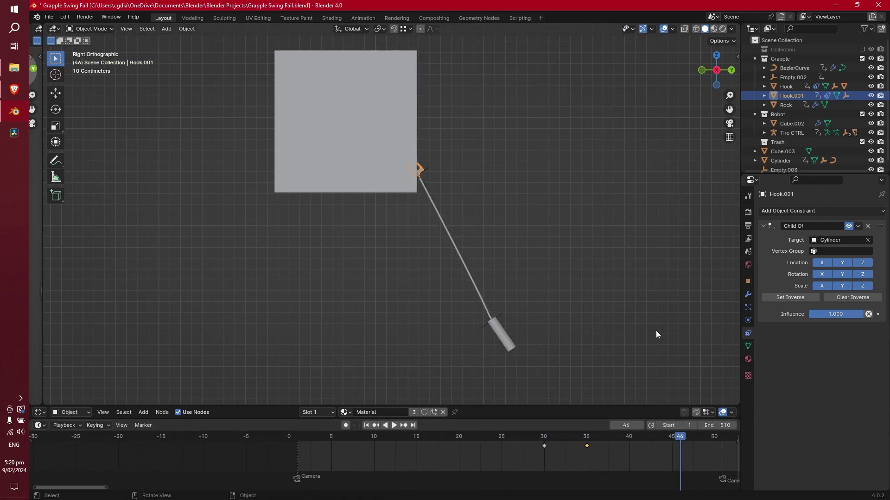
Trial-move the cylinder at frame 46 to test whether the claw follows it, cancelling the move.
click(502, 334)
shift+middle_drag(503, 336, 511, 309)
key(g)
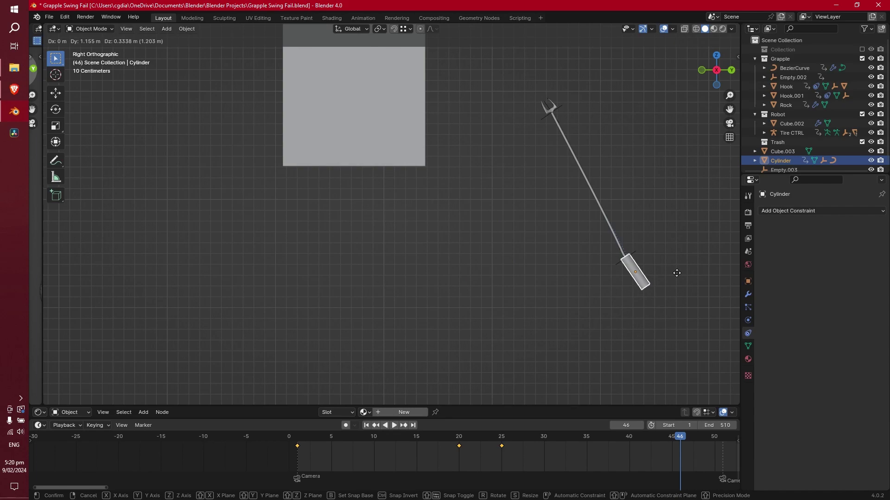
click(553, 306)
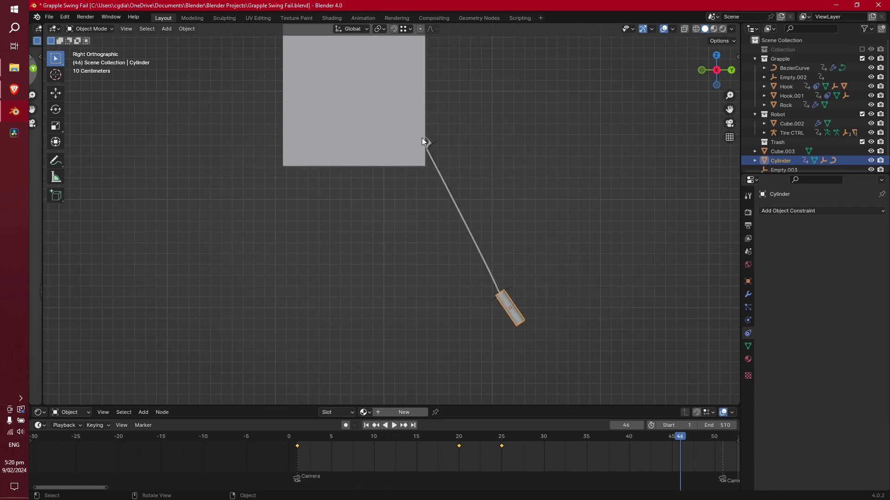
Keyframe the claw hook's Child Of influence at 1.000 on frame 35.
key(space)
click(534, 437)
drag(534, 439, 630, 449)
key(space)
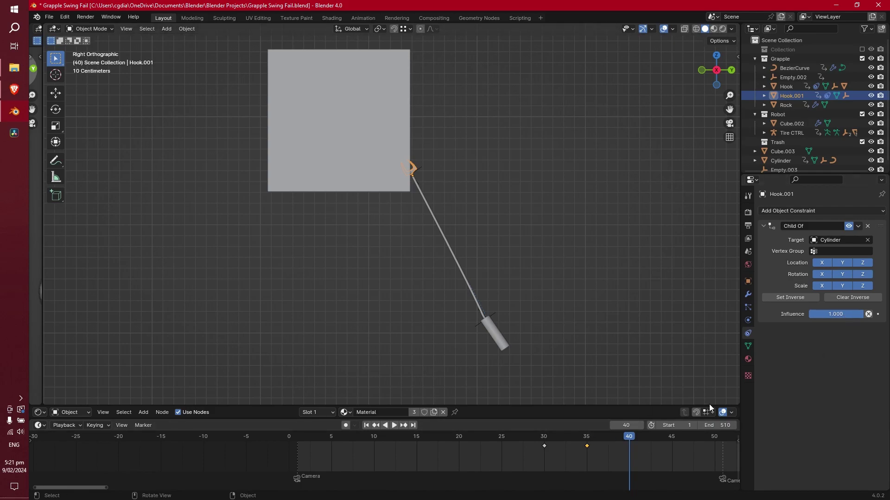
click(587, 438)
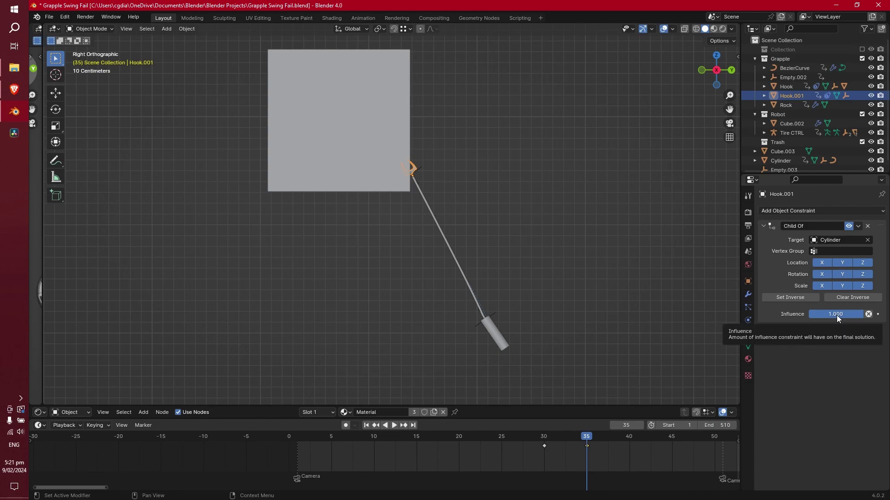
key(i)
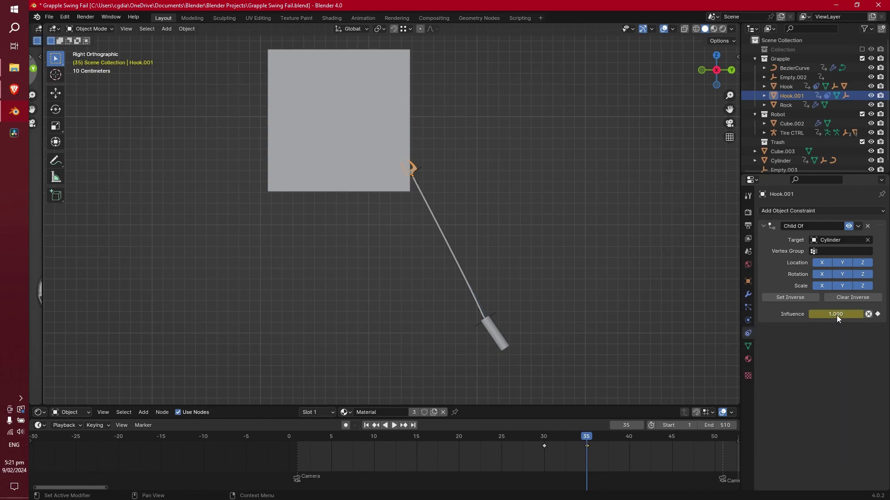
Try a Child Of influence of 0.000 at frame 36 and step between frames 35 and 36 to compare the claw's position.
key(Right)
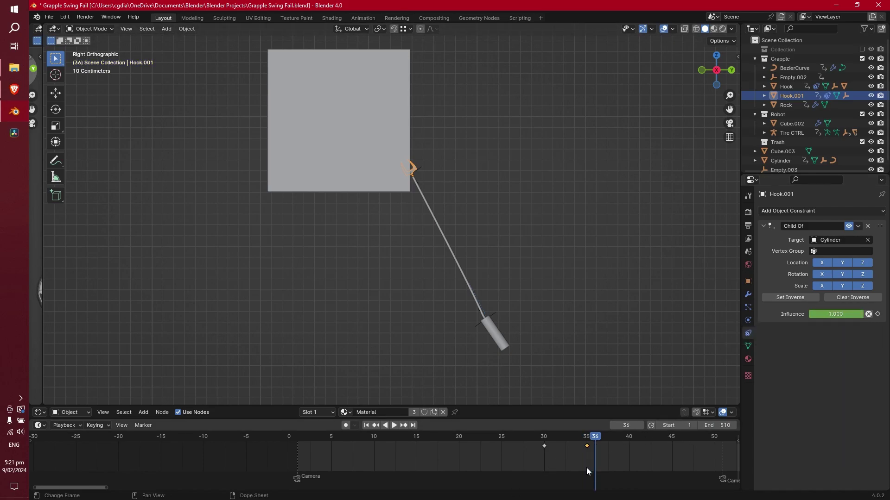
drag(853, 315, 808, 313)
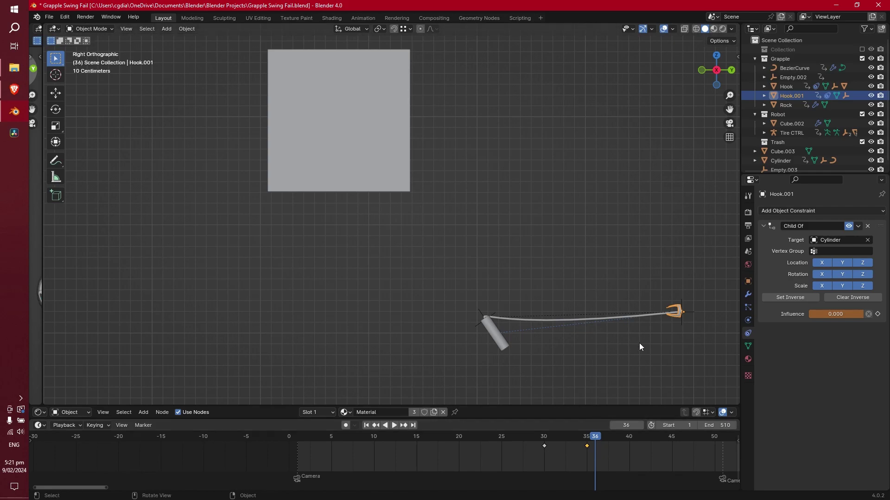
key(Left)
key(Right)
key(Left)
key(Right)
key(Left)
key(Right)
key(Left)
Apply the visual transform to the claw hook at frame 36.
click(596, 451)
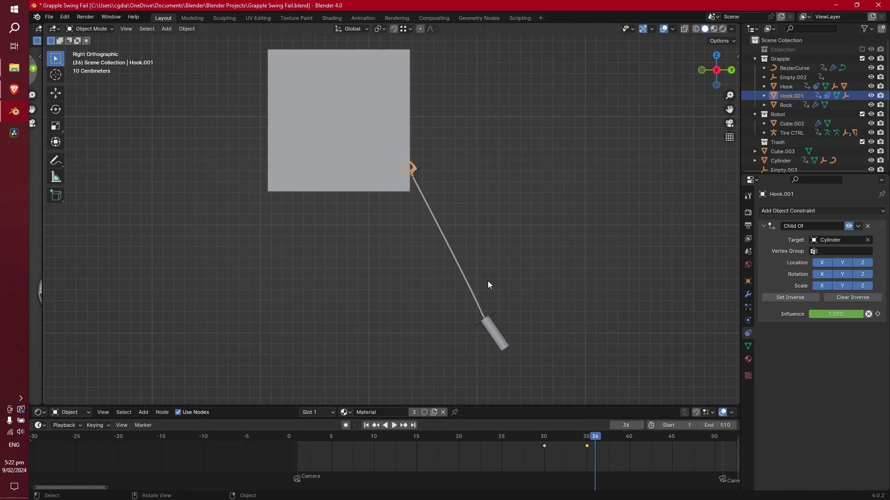
click(187, 29)
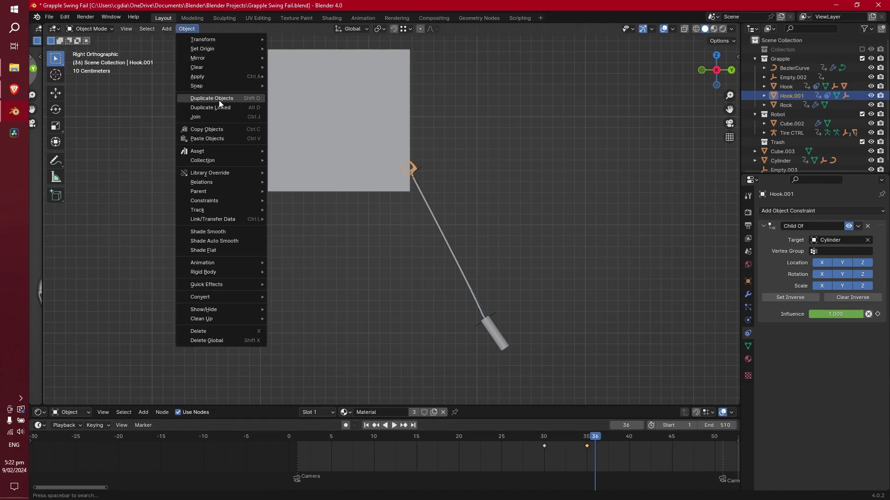
mouse_move(213, 77)
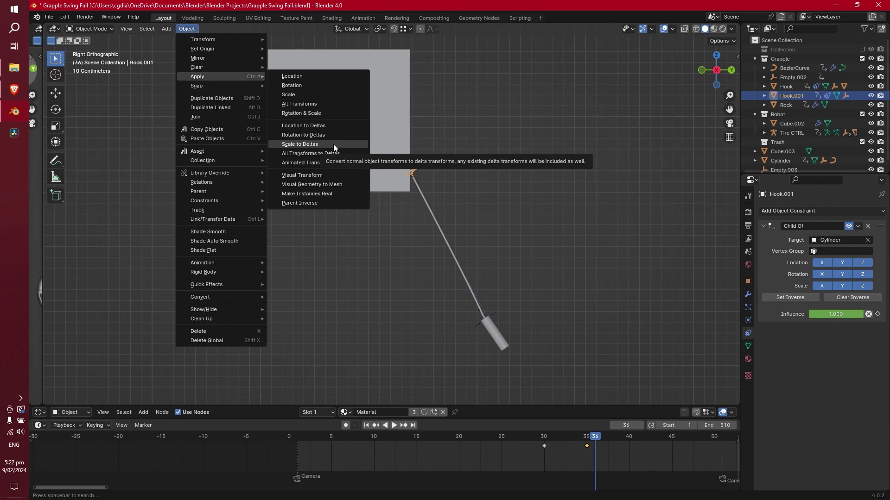
click(313, 175)
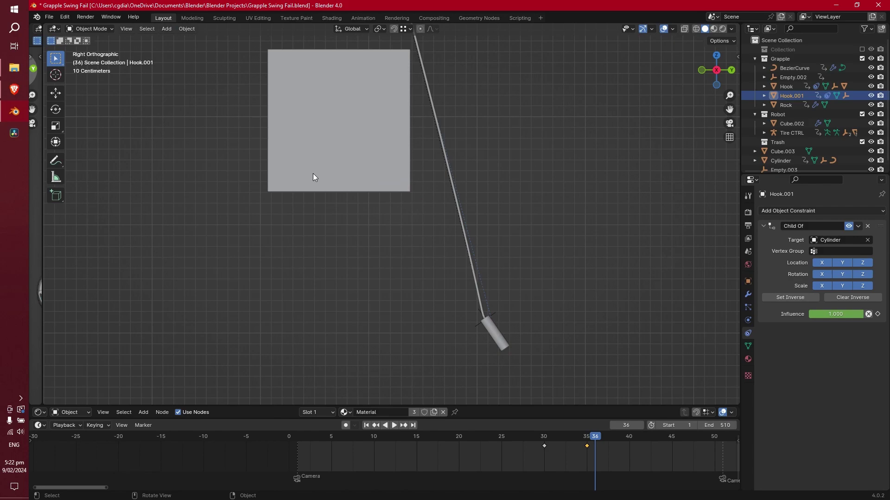
scroll(343, 192, down, 5)
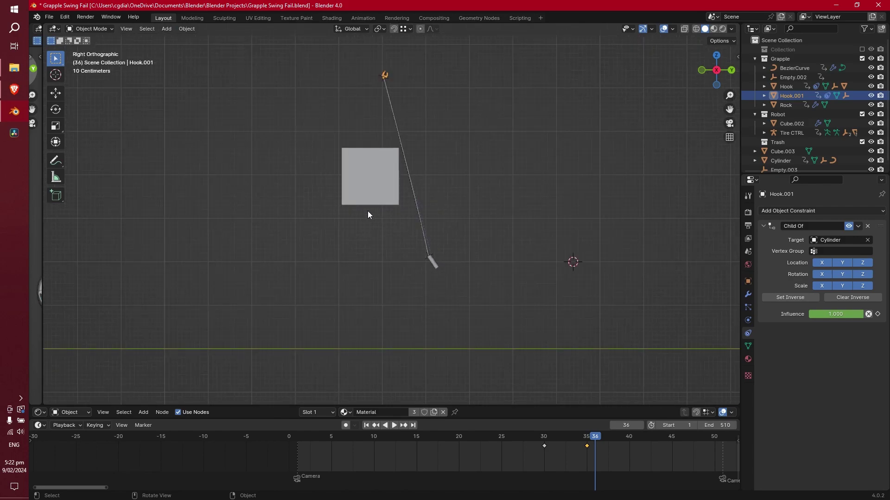
scroll(394, 212, up, 4)
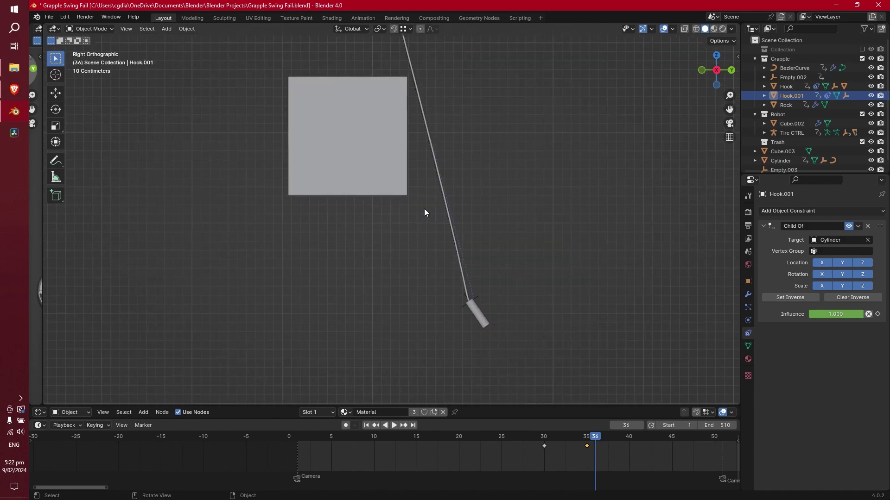
Keyframe the claw hook's transform at frame 36, and keyframe its Child Of influence at 0.000 on the same frame.
key(i)
click(482, 192)
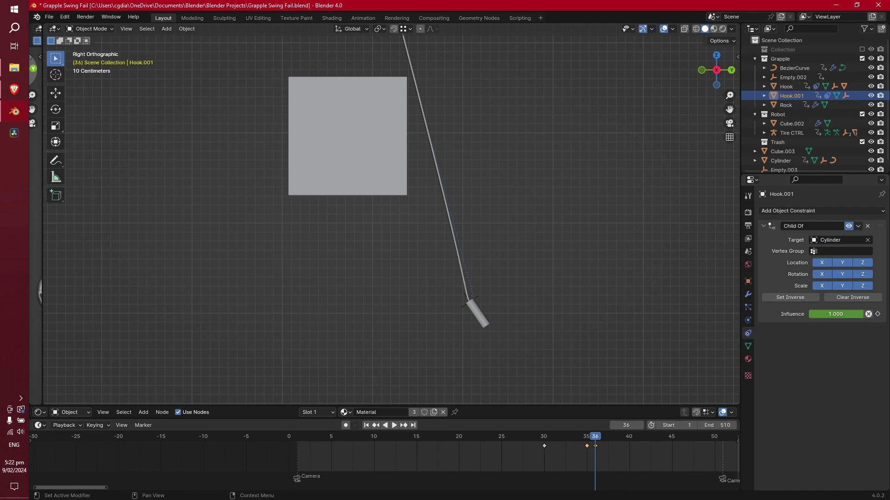
drag(838, 314, 808, 313)
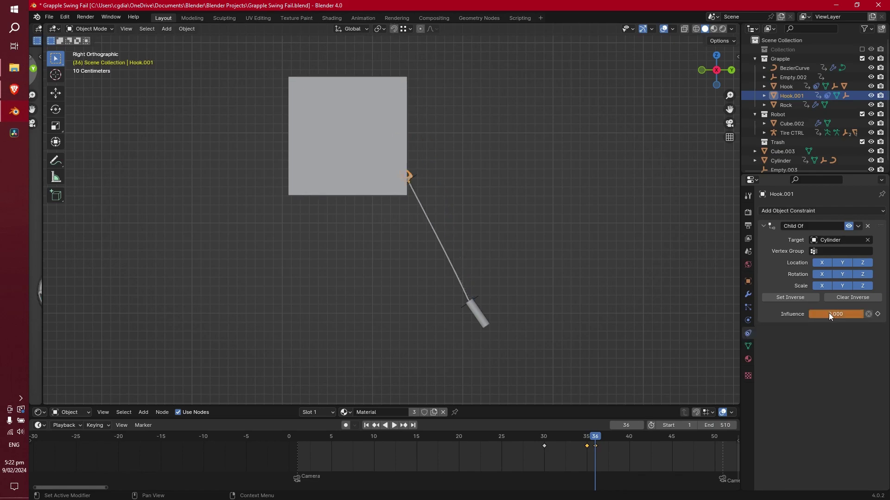
key(i)
At frame 38, trial-move the cylinder to test that the claw is detached from it, cancelling the move.
mouse_move(596, 437)
mouse_down()
mouse_move(559, 435)
mouse_move(611, 440)
mouse_move(541, 429)
mouse_move(632, 435)
mouse_move(557, 438)
mouse_move(600, 451)
mouse_move(568, 451)
mouse_move(612, 433)
mouse_up()
click(477, 315)
key(g)
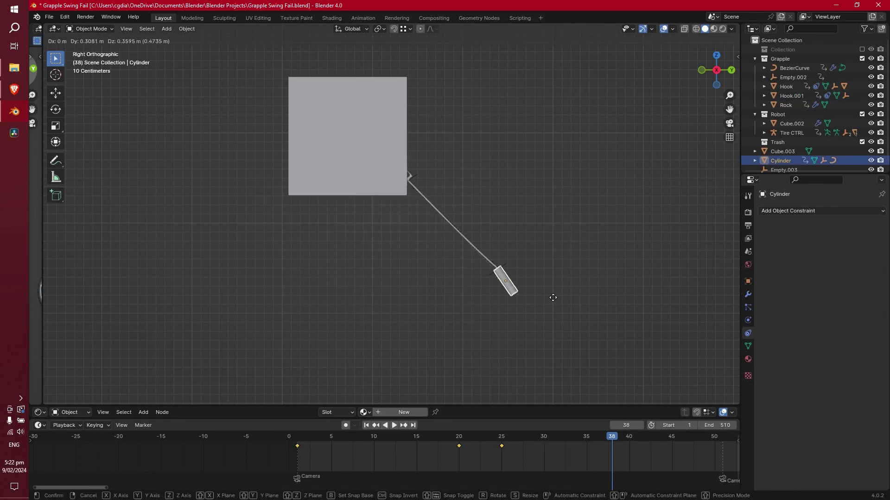
key(Escape)
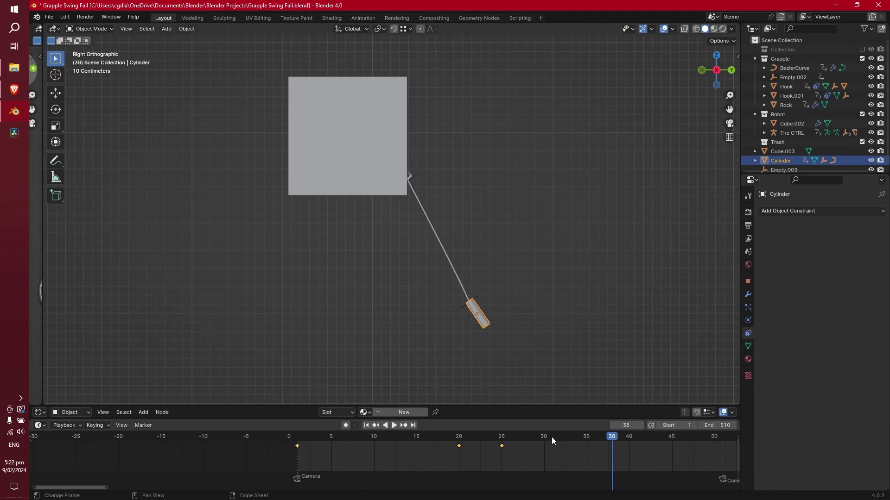
Play and scrub the animation from about frame 10 to frame 35 to check the cylinder's travel and the claw's shot.
drag(552, 437, 375, 440)
key(space)
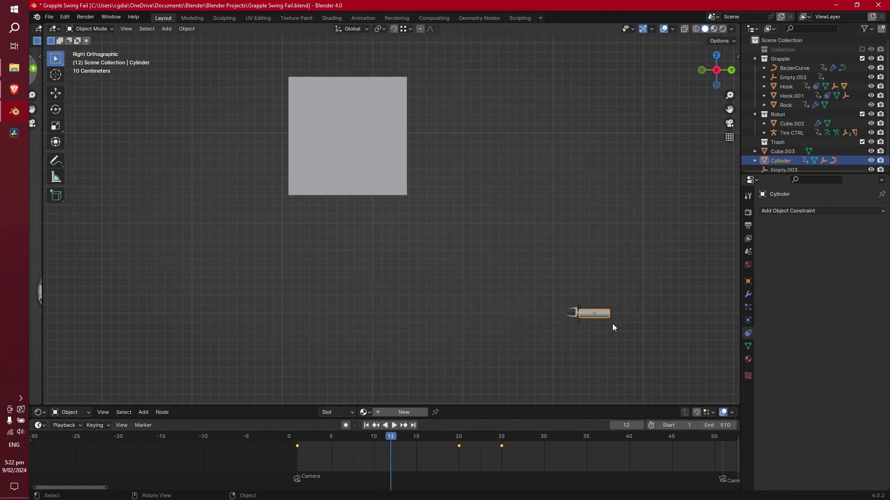
key(space)
key(space)
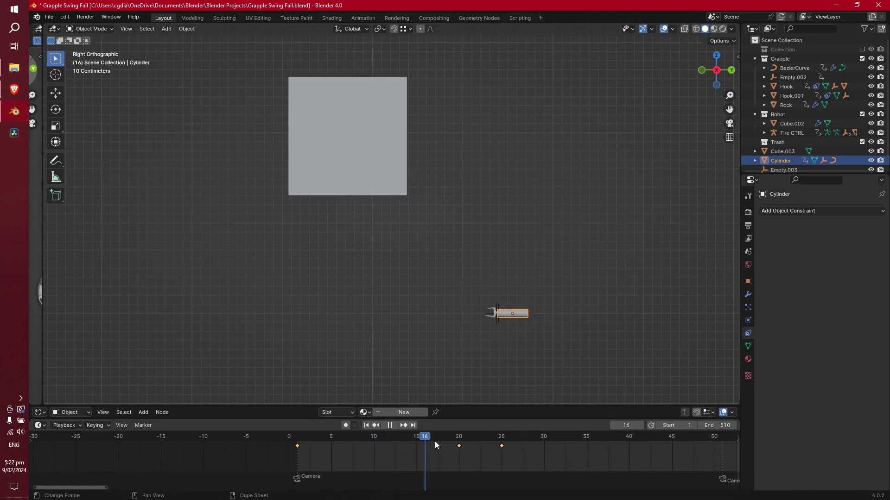
drag(610, 433, 587, 438)
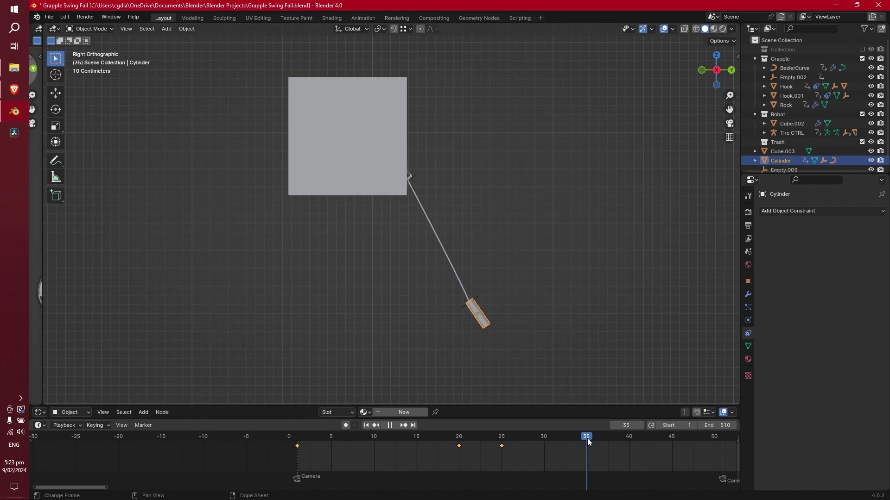
key(space)
Snap the 3D cursor to the claw hook at the block's edge and set the transform pivot point to 3D Cursor.
scroll(484, 173, up, 2)
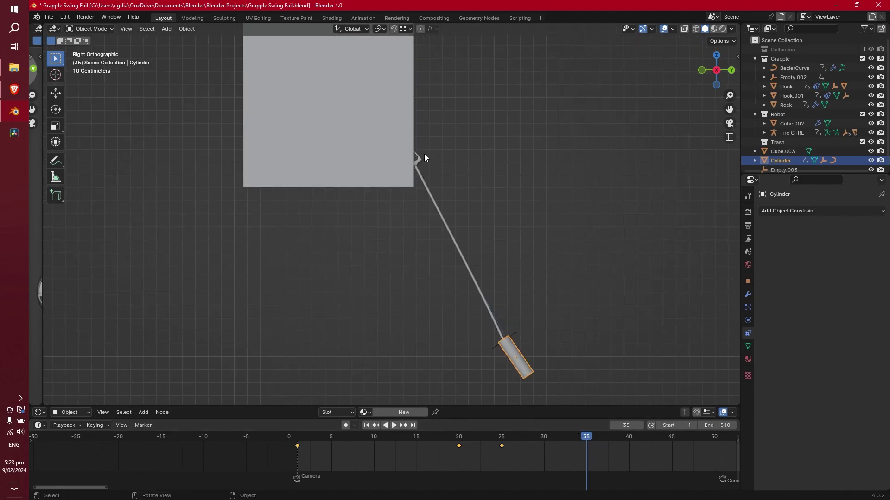
click(416, 158)
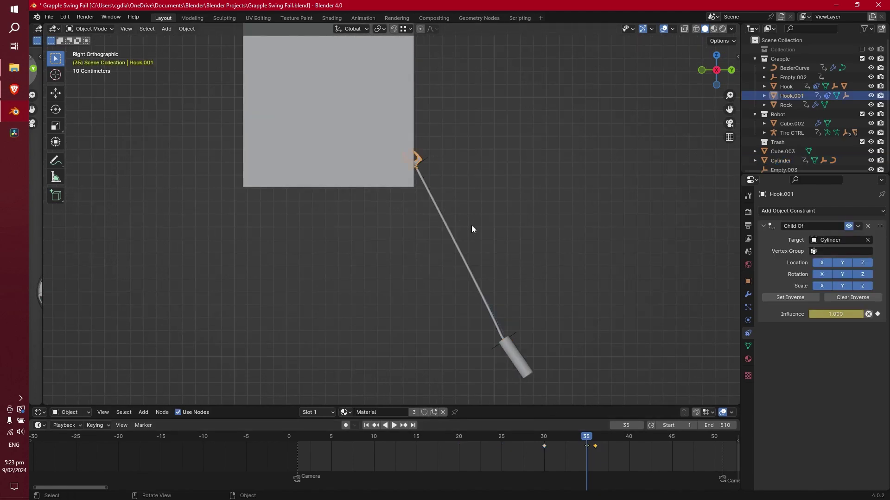
shift+middle_drag(475, 227, 453, 198)
scroll(475, 238, down, 4)
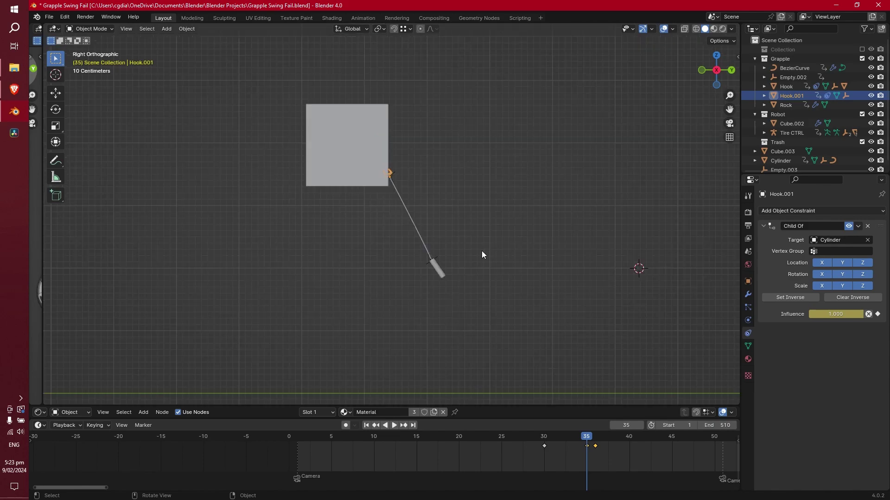
scroll(466, 255, up, 3)
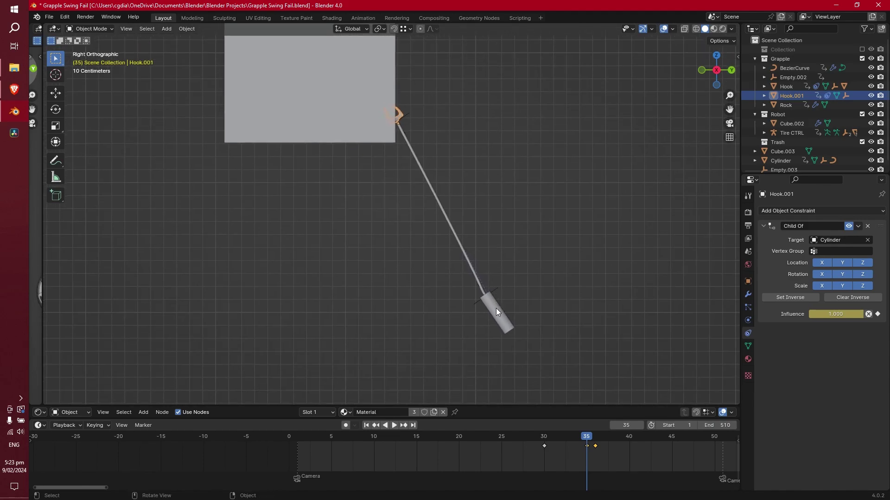
click(495, 307)
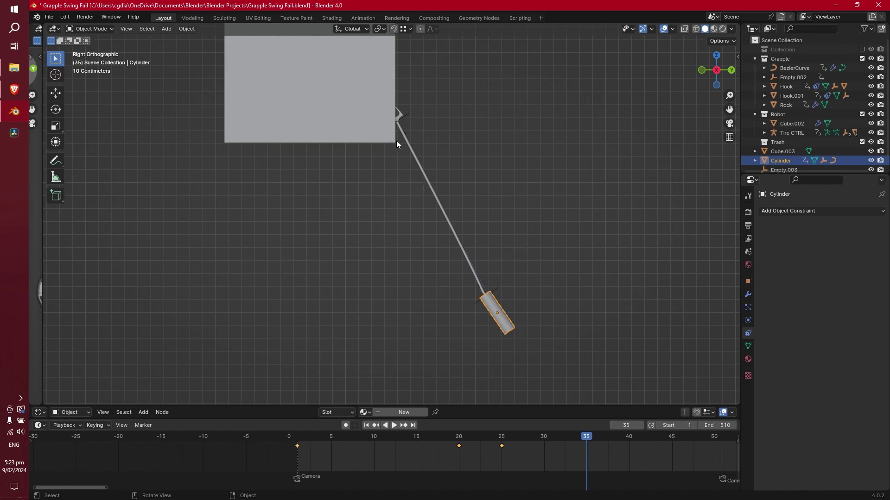
click(399, 116)
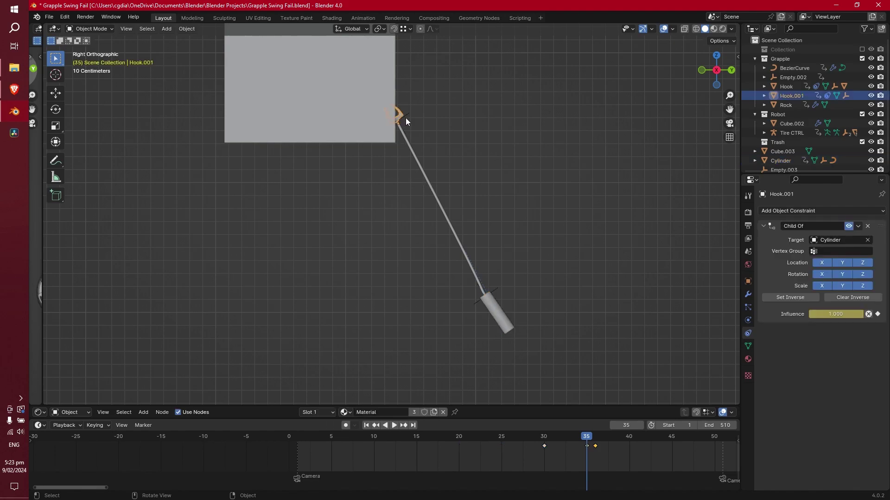
key(shift+s)
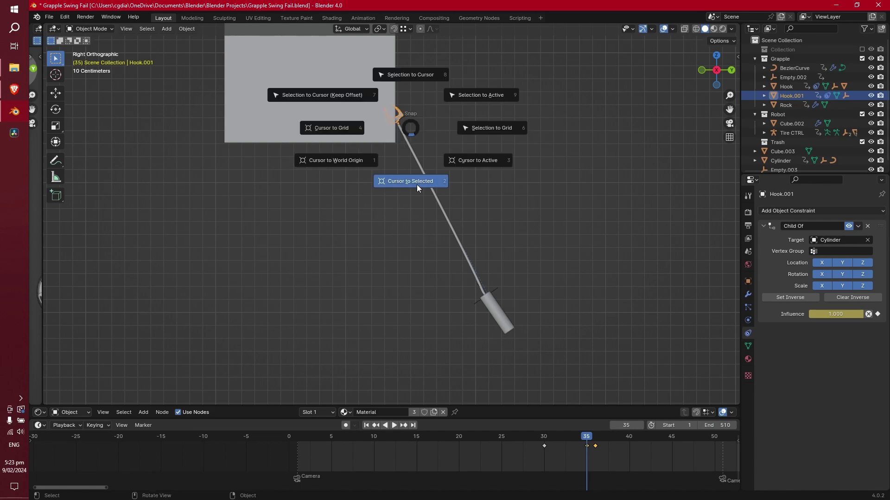
click(416, 183)
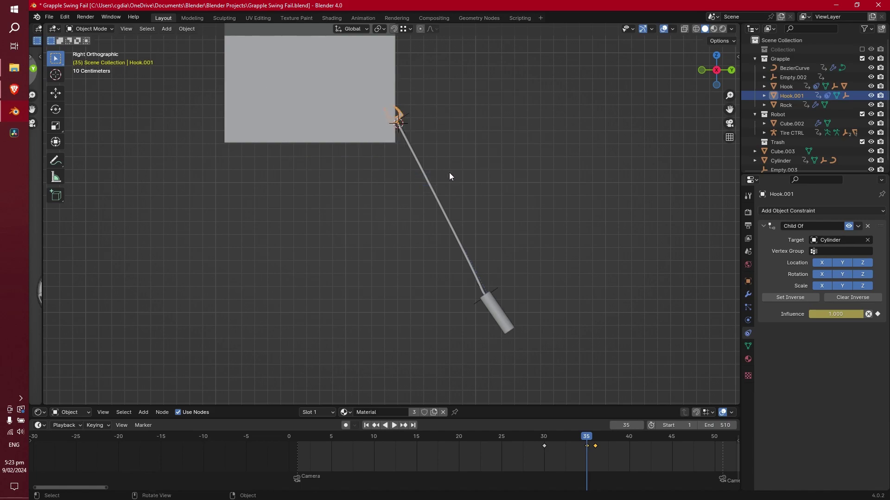
key(period)
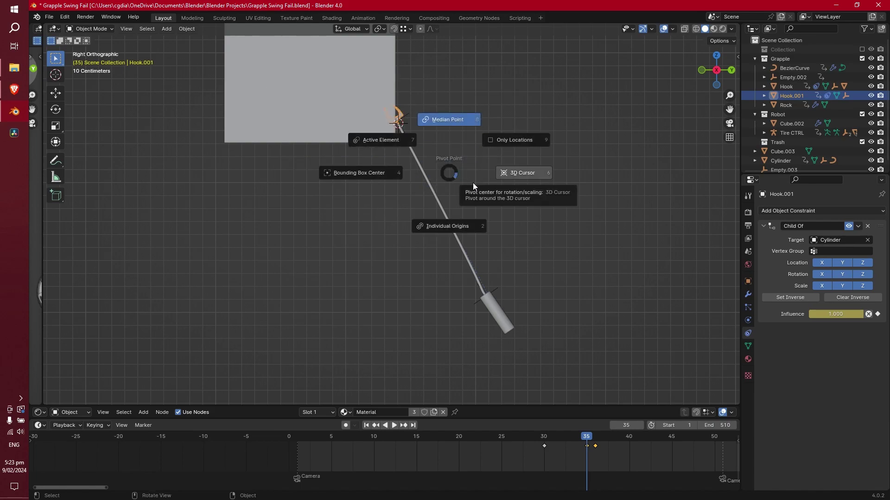
click(530, 172)
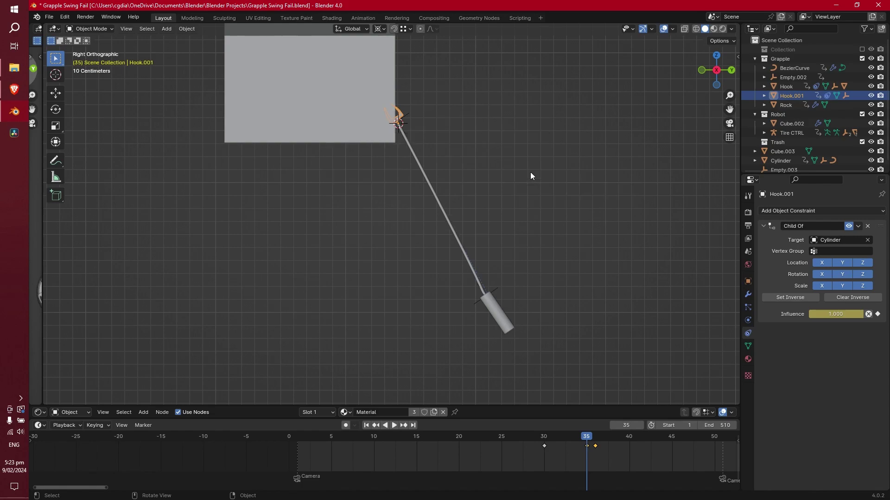
Add a mesh circle at the 3D cursor and rotate it 90 degrees about the Y axis.
scroll(530, 175, down, 2)
shift+middle_drag(518, 252, 565, 177)
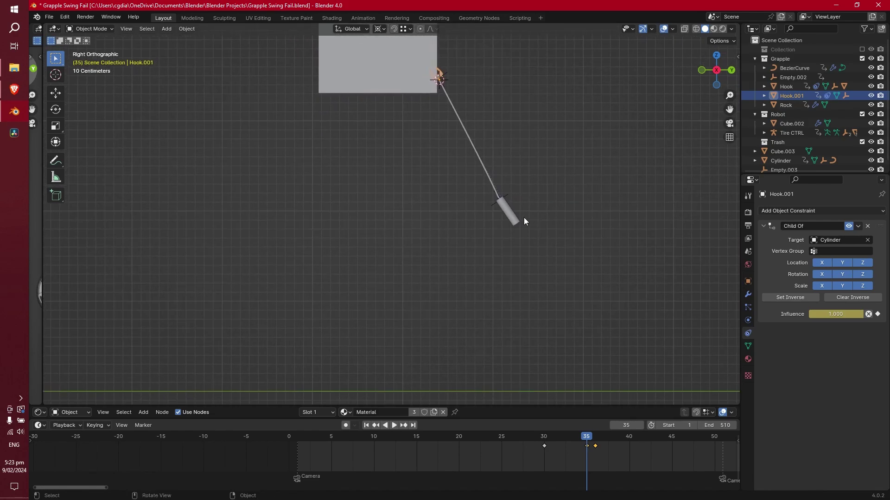
key(shift+a)
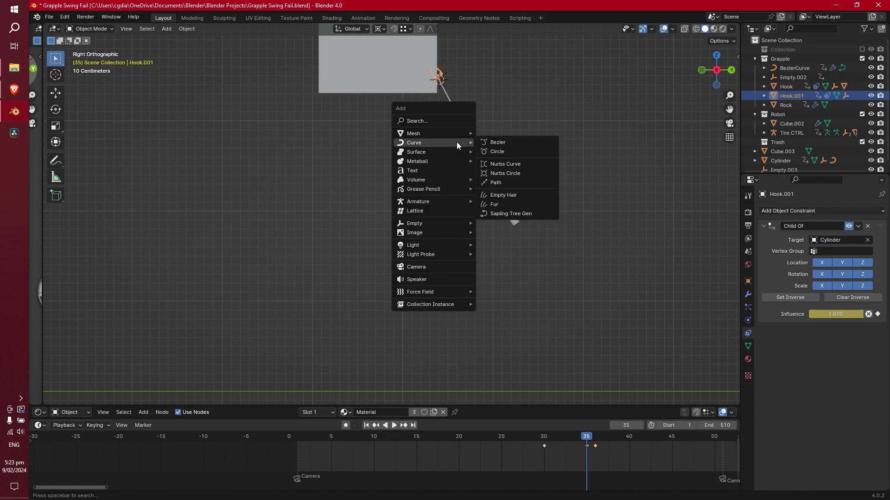
mouse_move(447, 133)
click(510, 151)
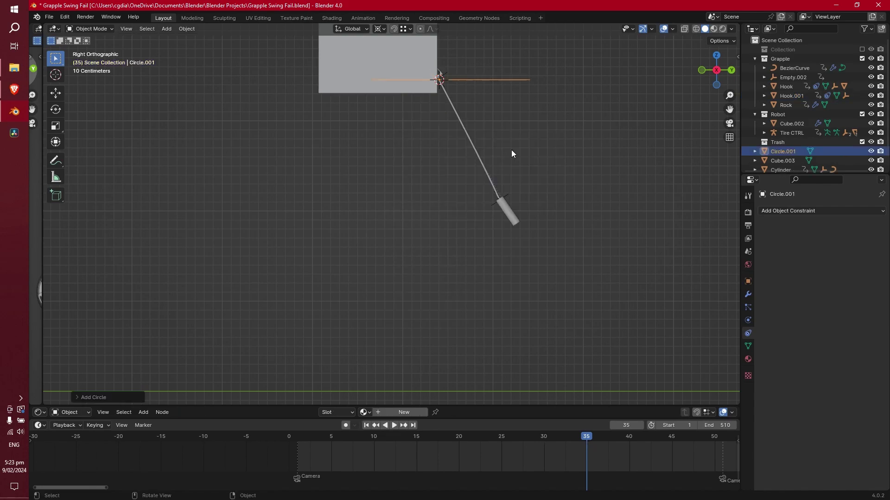
text(ry90)
click(504, 102)
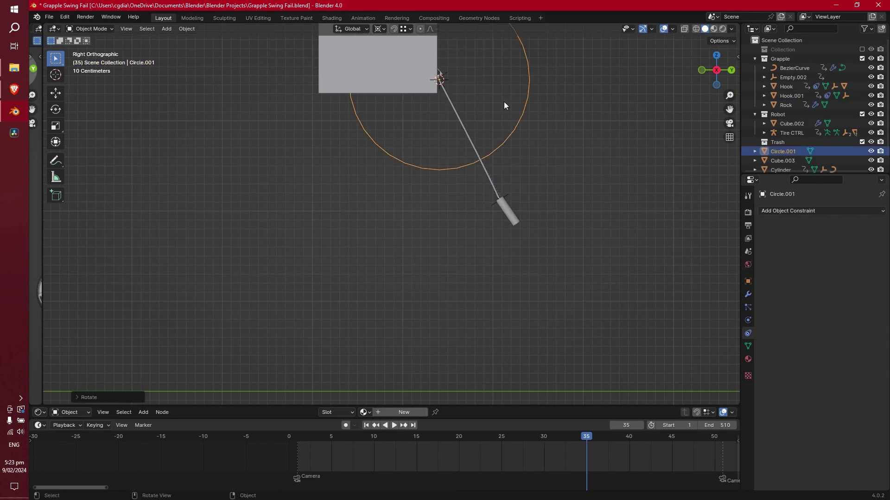
Scale the circle up around the claw until its edge reaches the cylinder, as a guide for the swing path.
scroll(507, 139, down, 3)
scroll(509, 182, up, 3)
key(s)
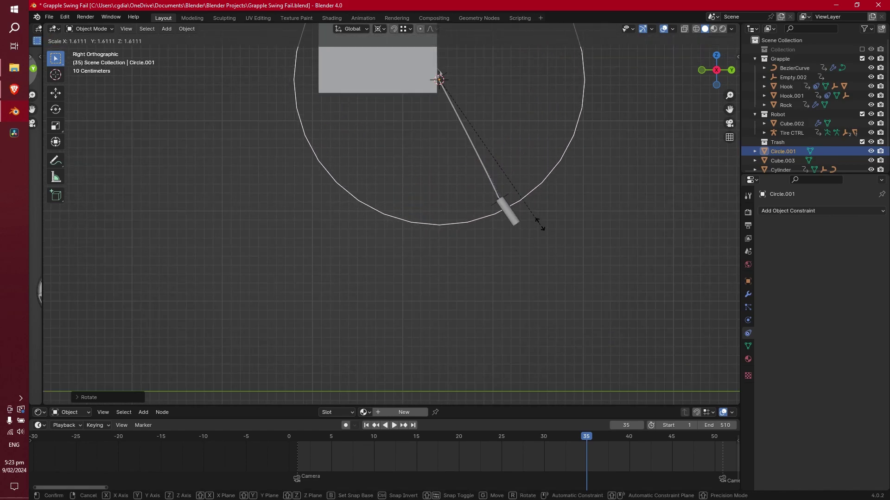
click(546, 237)
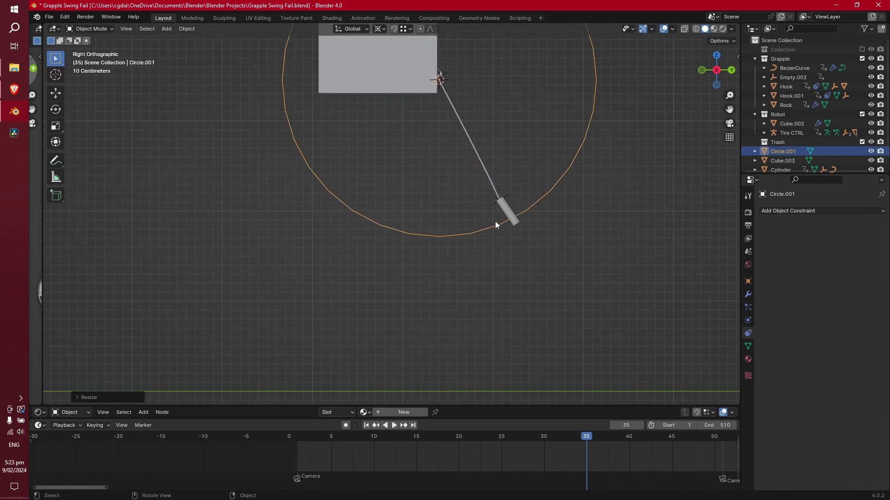
Keyframe the cylinder in its current position at frame 40 as the start of the swing.
click(509, 218)
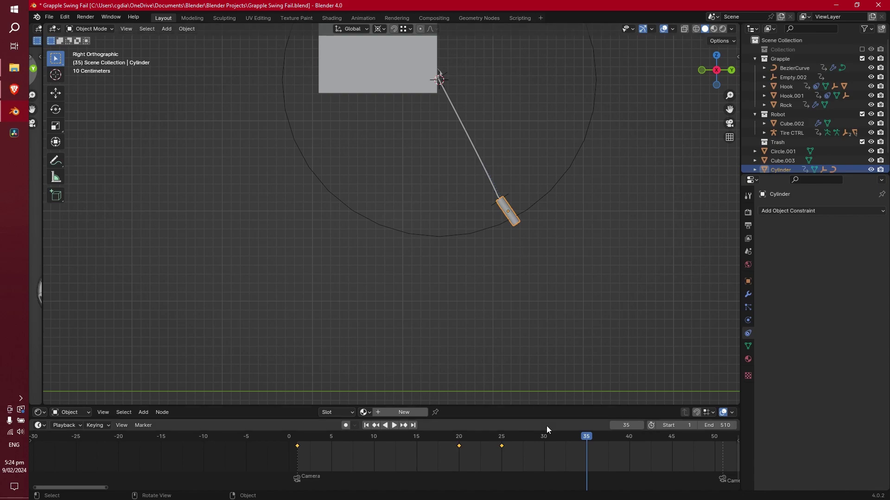
click(629, 437)
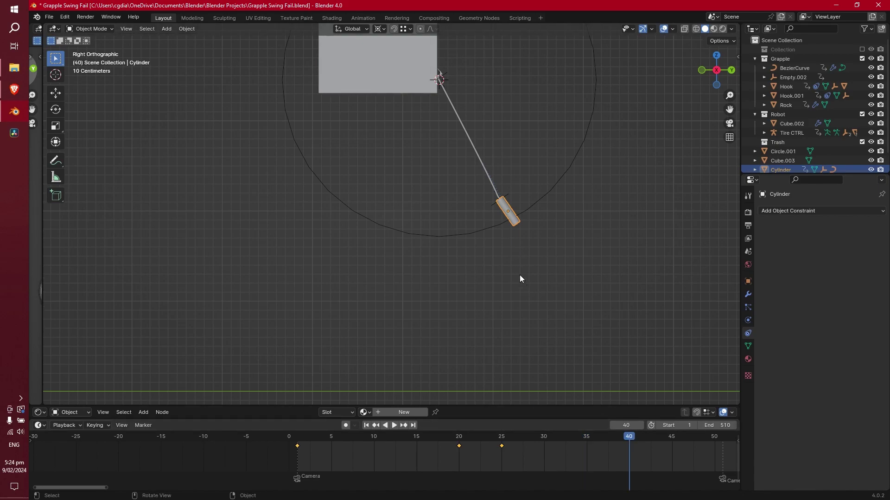
key(i)
click(527, 215)
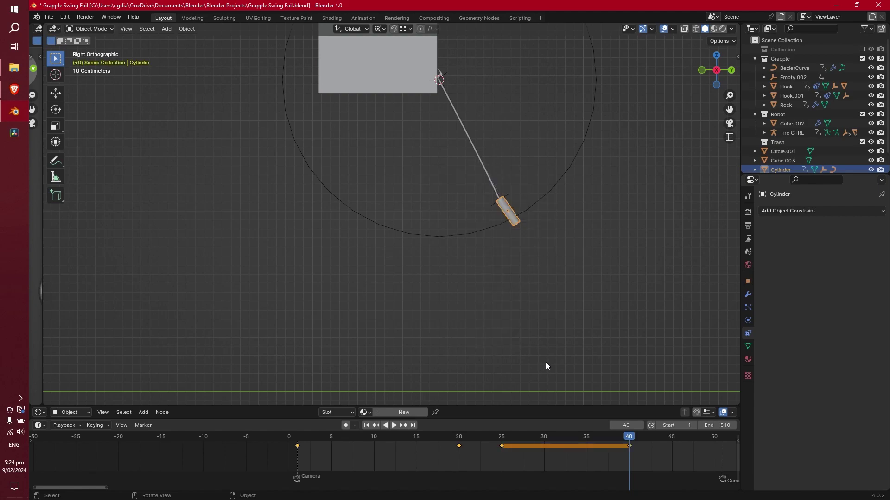
At frame 50, rotate the cylinder about 70 degrees around the claw to the far side of the swing and keyframe it.
middle_drag(593, 451, 410, 470)
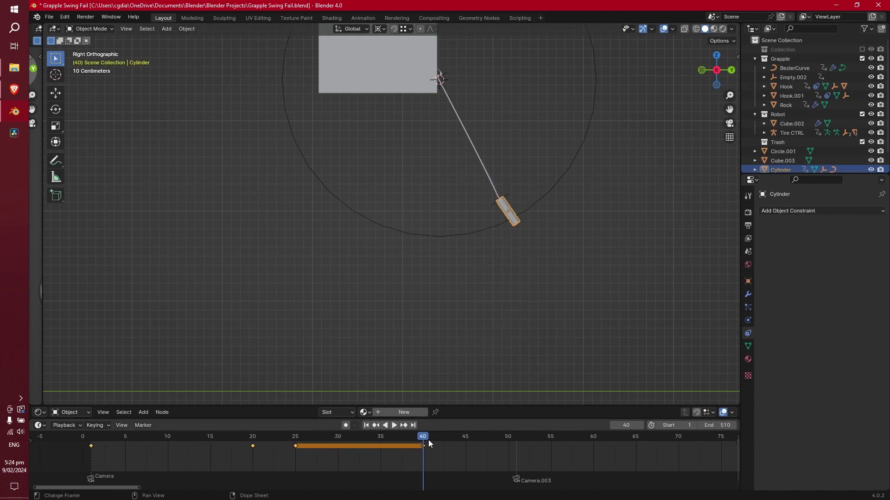
drag(428, 440, 509, 446)
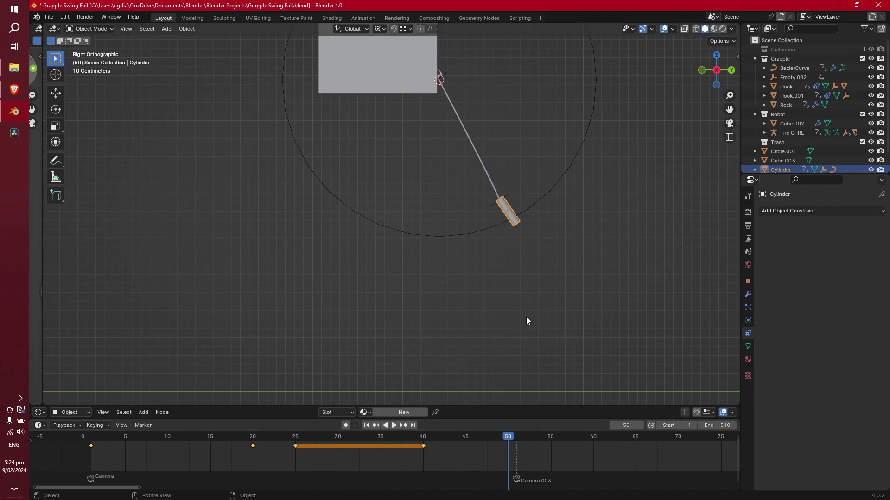
key(r)
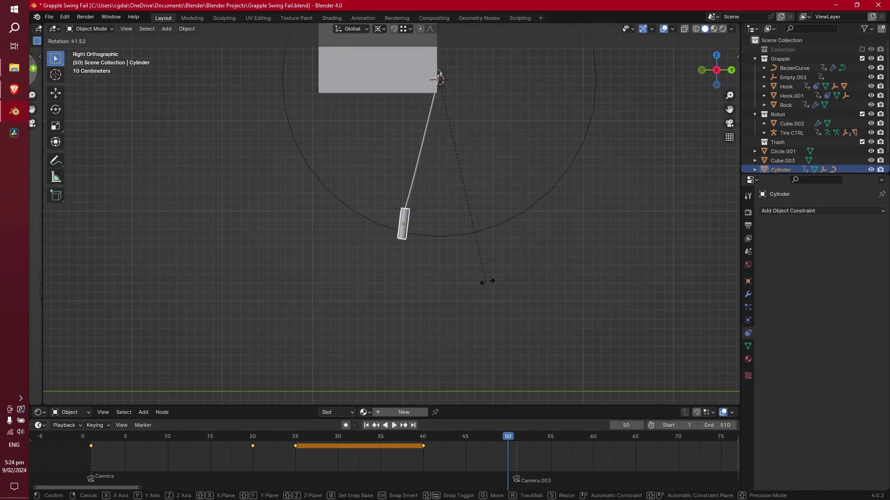
click(390, 242)
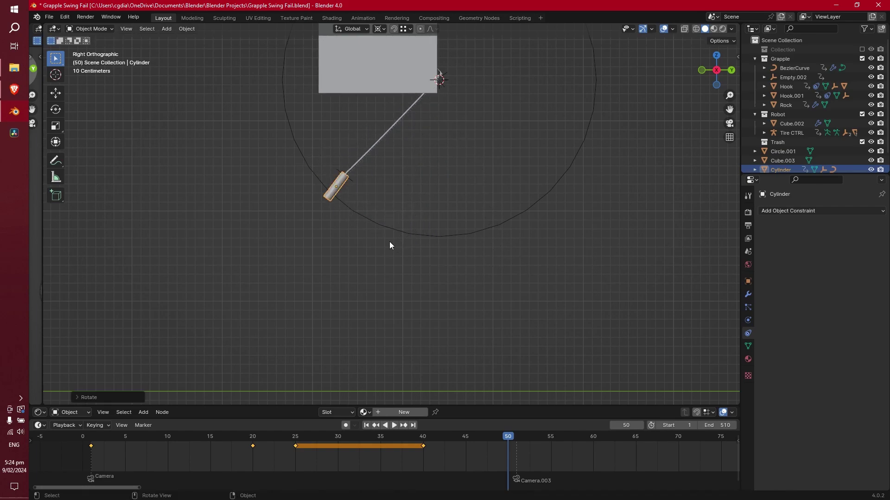
key(i)
click(411, 218)
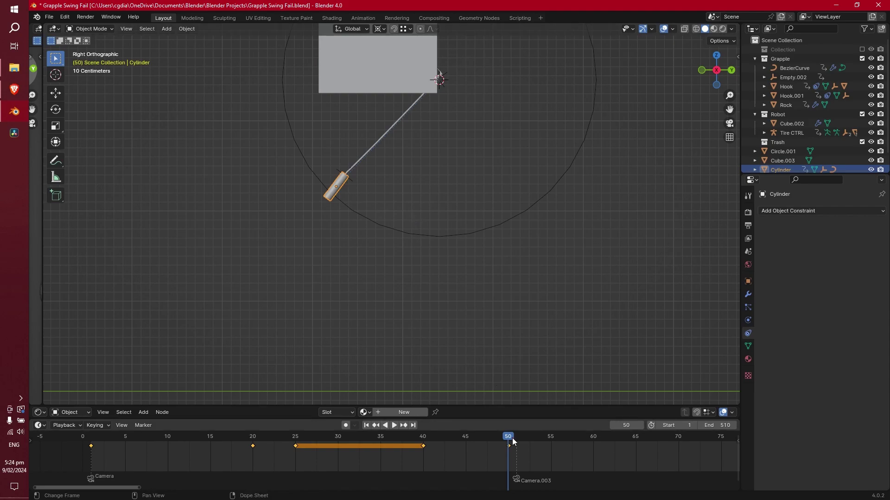
At frame 45, move the cylinder down onto the guide circle's edge and keyframe it.
key(space)
click(488, 436)
drag(488, 436, 466, 438)
key(space)
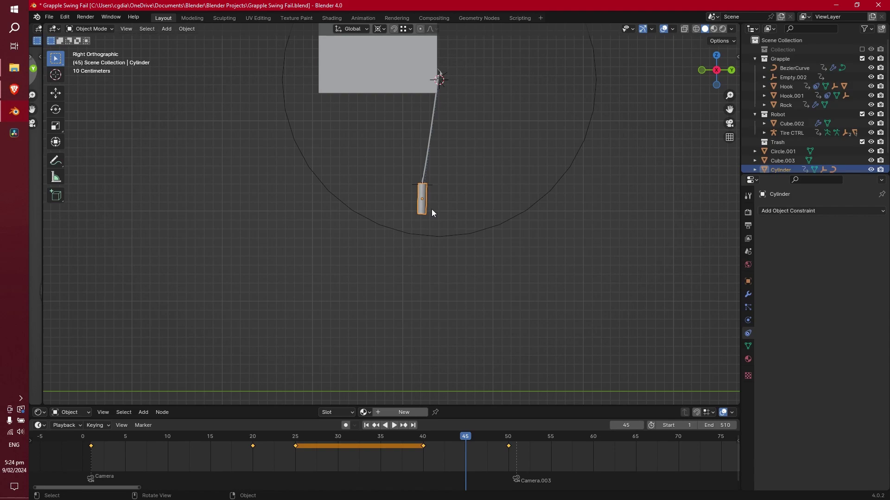
key(g)
click(424, 239)
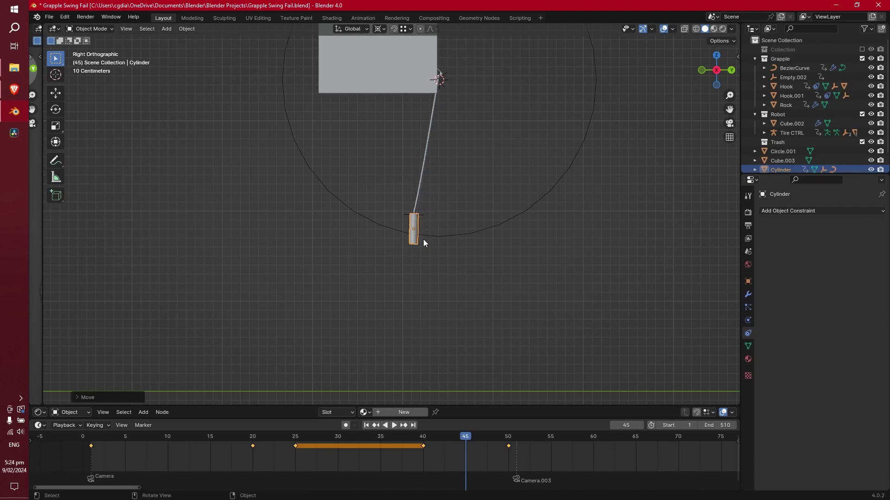
key(i)
click(424, 239)
Preview the swing from frame 40, then adjust the cylinder onto the guide circle at frame 42 and keyframe it.
drag(465, 439, 418, 430)
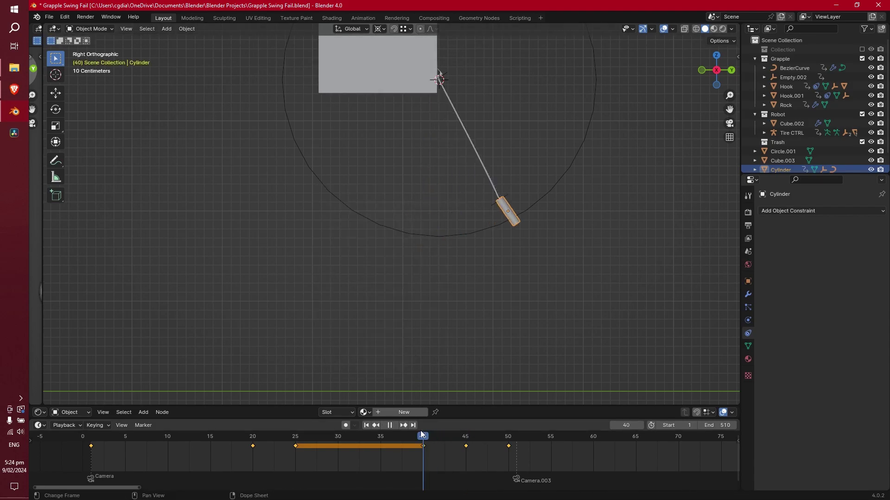
key(space)
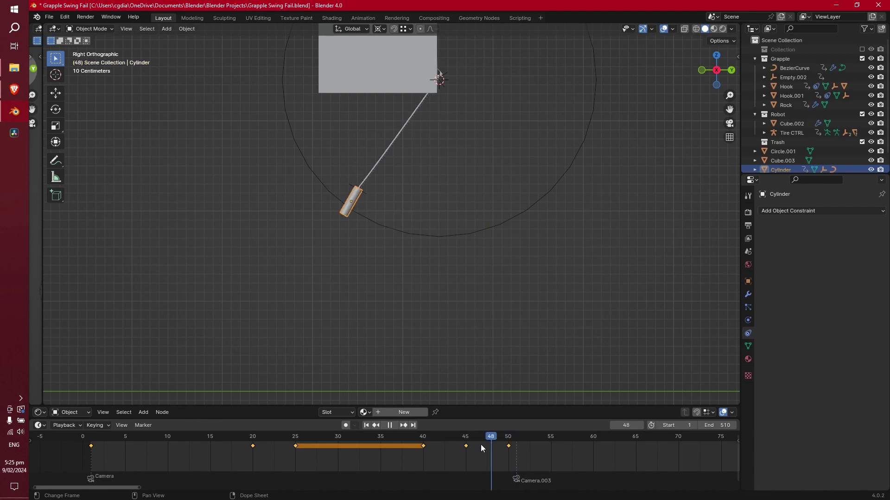
click(443, 449)
key(space)
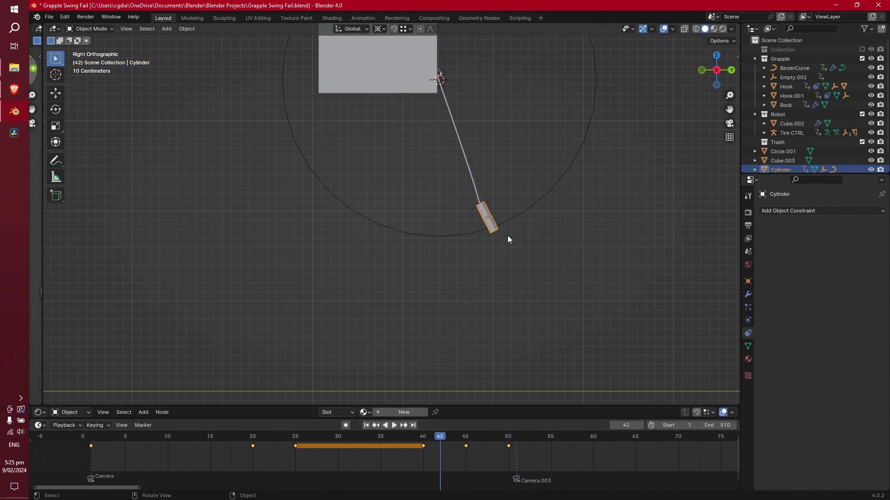
key(g)
click(508, 241)
key(i)
click(508, 241)
Step frame by frame around frame 48 to check that the cylinder follows the guide circle.
click(490, 437)
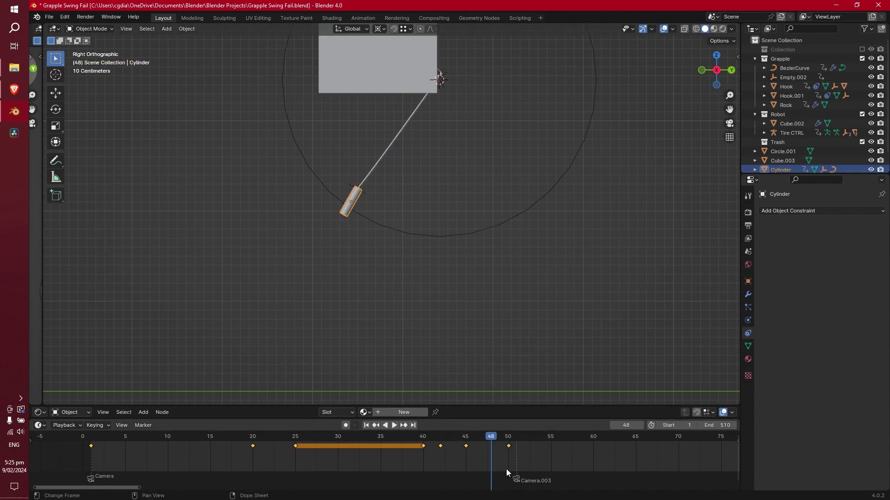
key(Left)
key(Left)
key(Left)
key(Left)
key(Right)
key(Right)
key(Right)
key(Right)
key(Right)
key(Right)
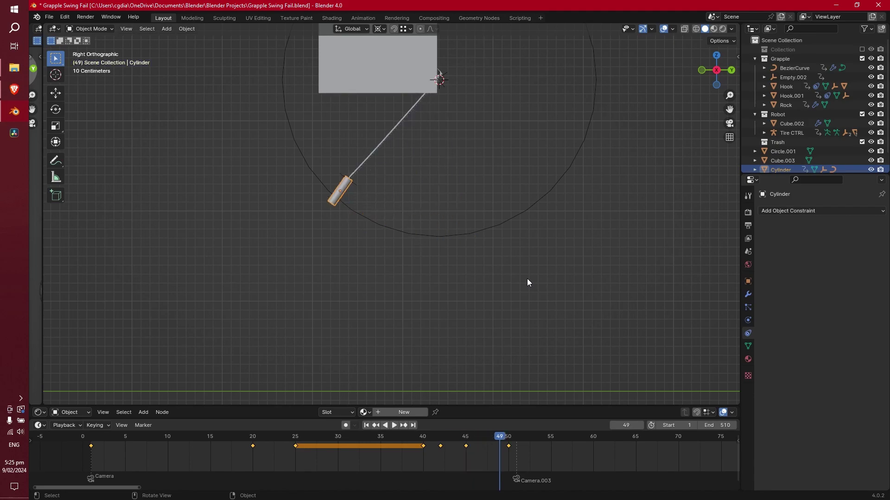
Play and scrub the swing from about frame 40 to 48, checking the rope's path against the block's corner.
key(space)
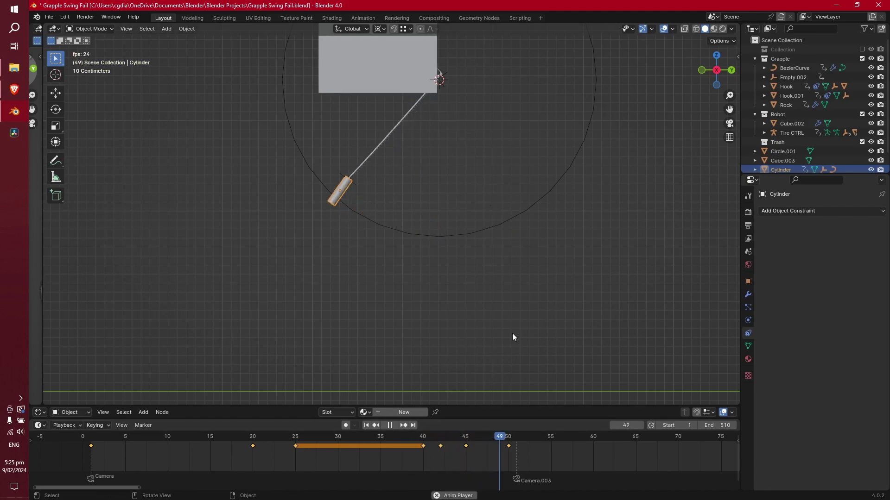
click(409, 436)
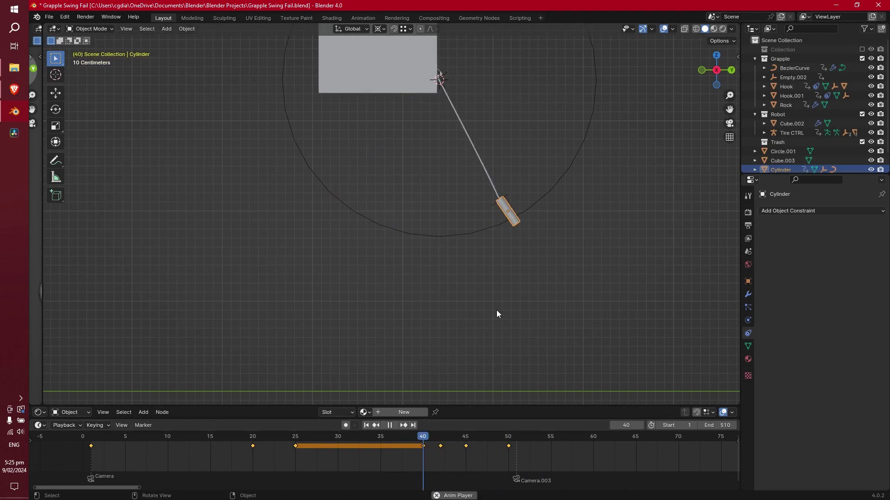
key(space)
drag(385, 436, 447, 440)
scroll(426, 174, up, 2)
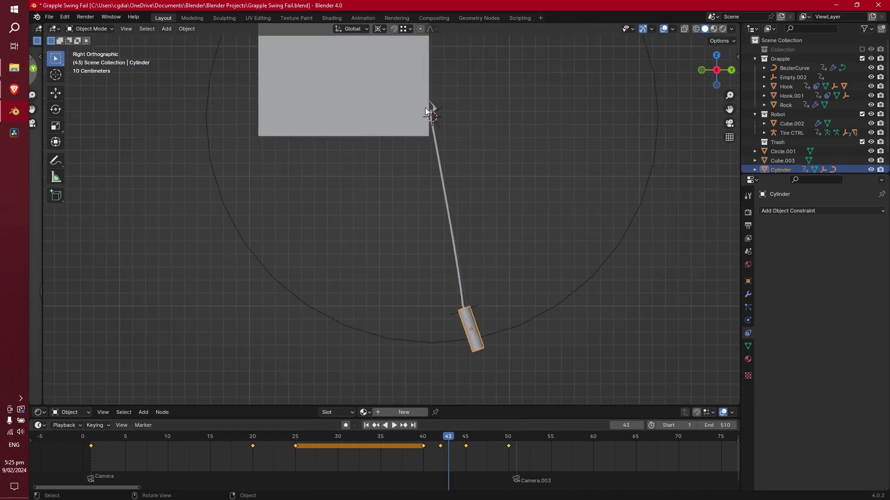
drag(449, 441, 490, 444)
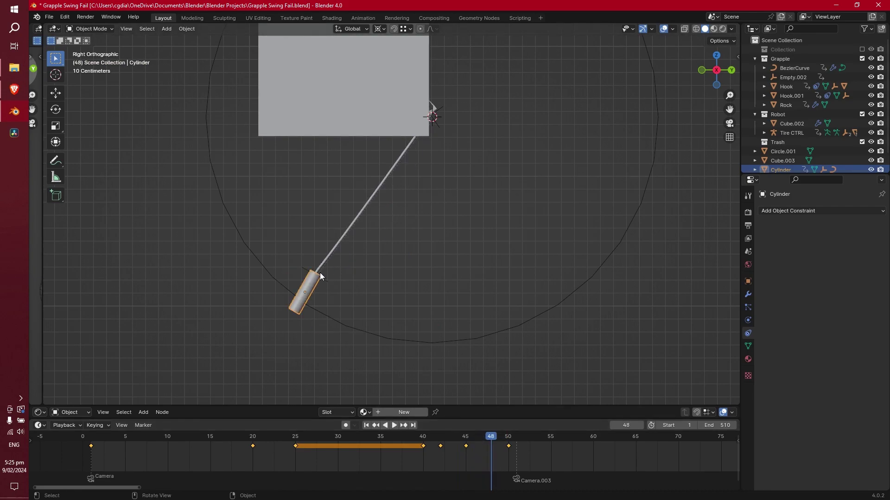
Select the rope curve attached to the cylinder and insert a keyframe for it at frame 44.
click(337, 247)
key(g)
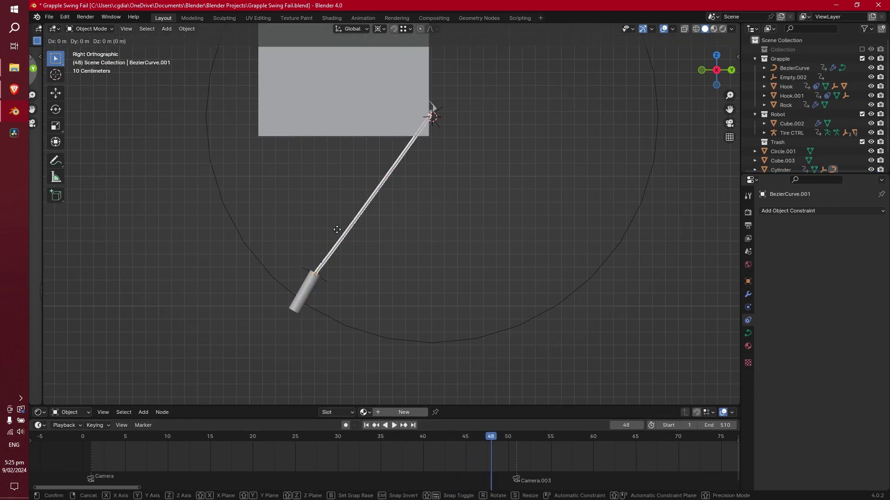
right_click(449, 188)
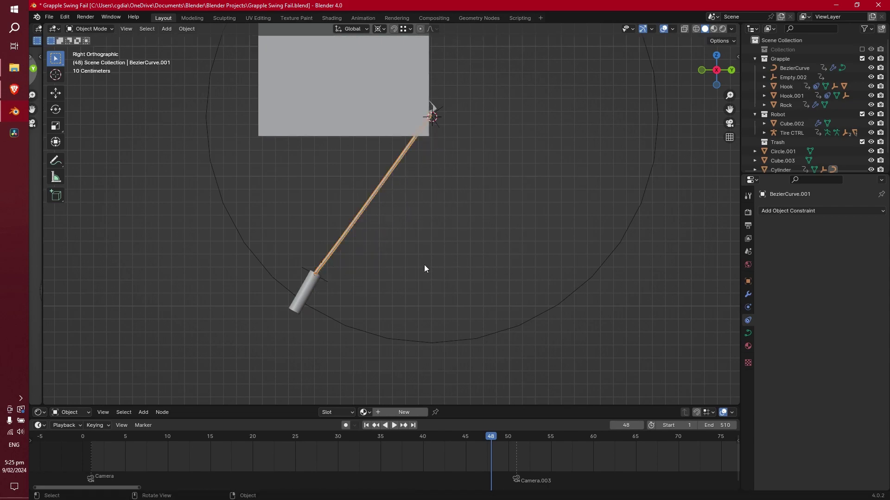
drag(502, 441, 465, 438)
key(i)
click(510, 250)
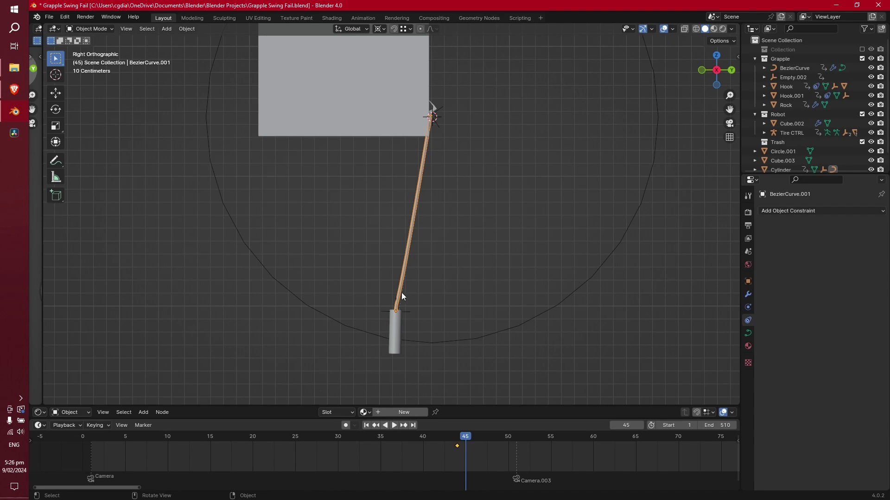
At frame 45, move the rope curve's bend up to the block's lower corner and keyframe it.
key(g)
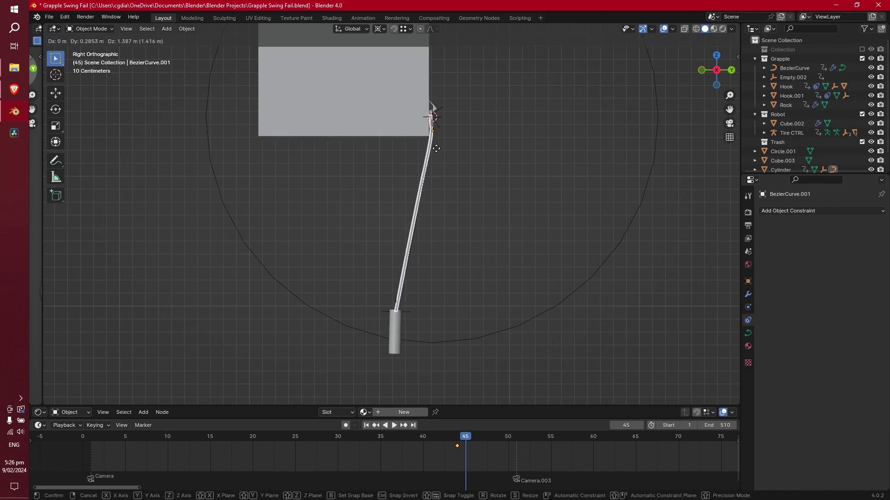
click(435, 157)
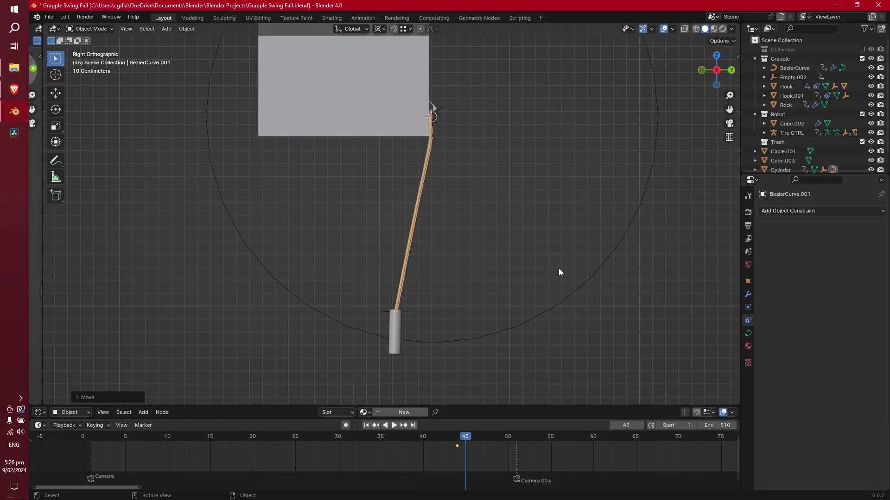
key(i)
click(482, 182)
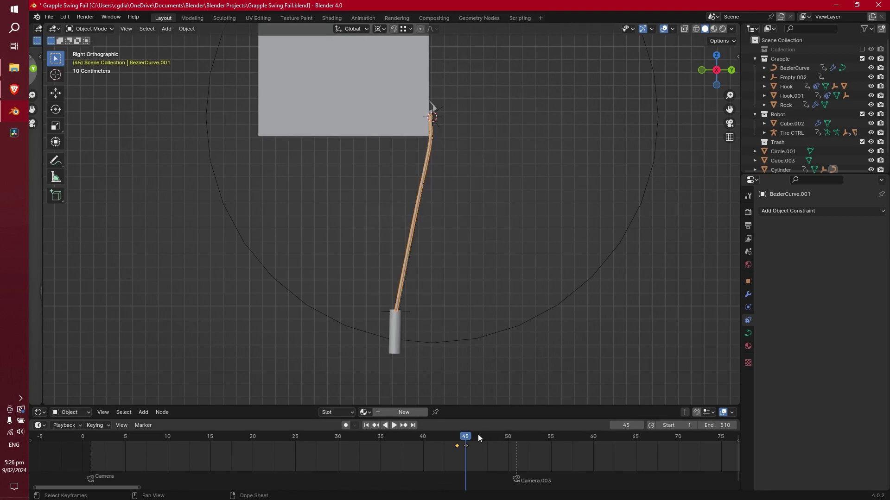
At frame 50, move the rope's bend outward so the rope wraps around the block's corner, and keyframe it.
drag(462, 440, 504, 447)
scroll(415, 264, up, 1)
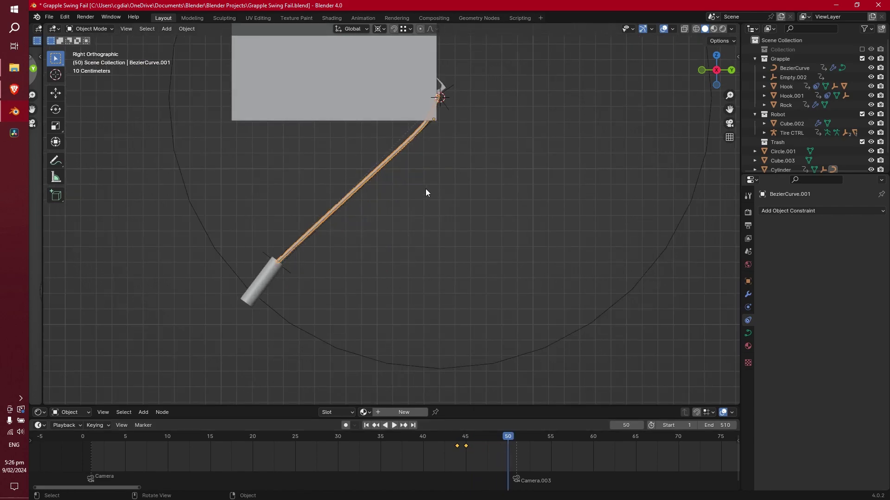
key(g)
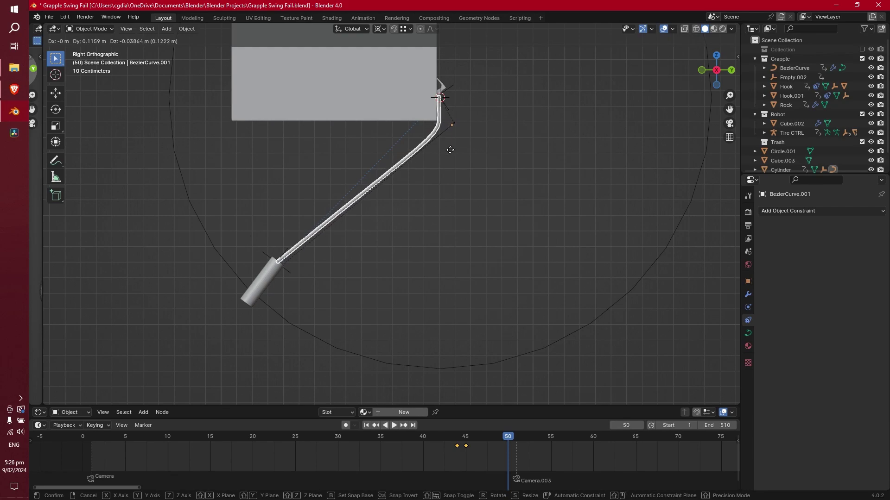
click(449, 151)
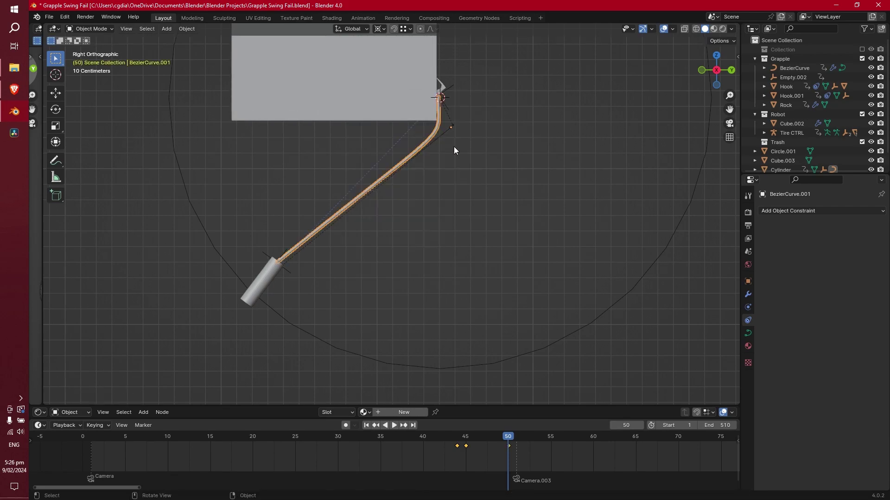
At frame 47, shift the rope's bend closer to the block's corner and keyframe it.
key(Left)
key(Left)
key(Left)
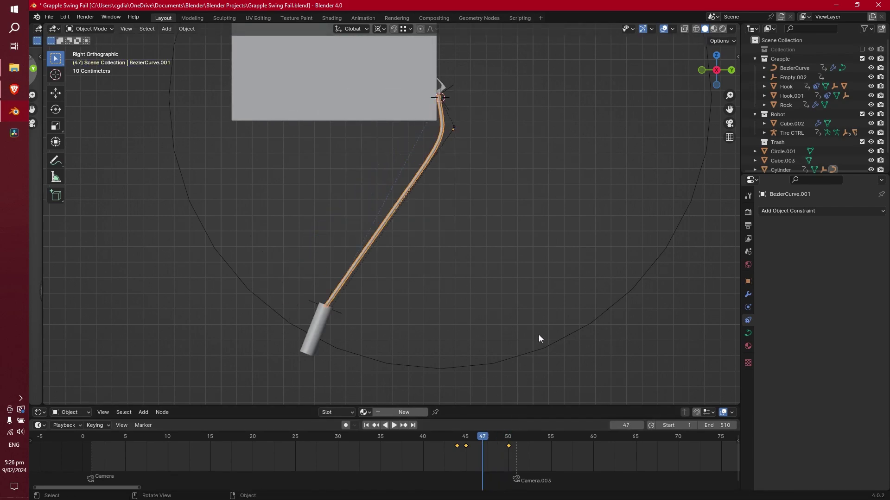
key(g)
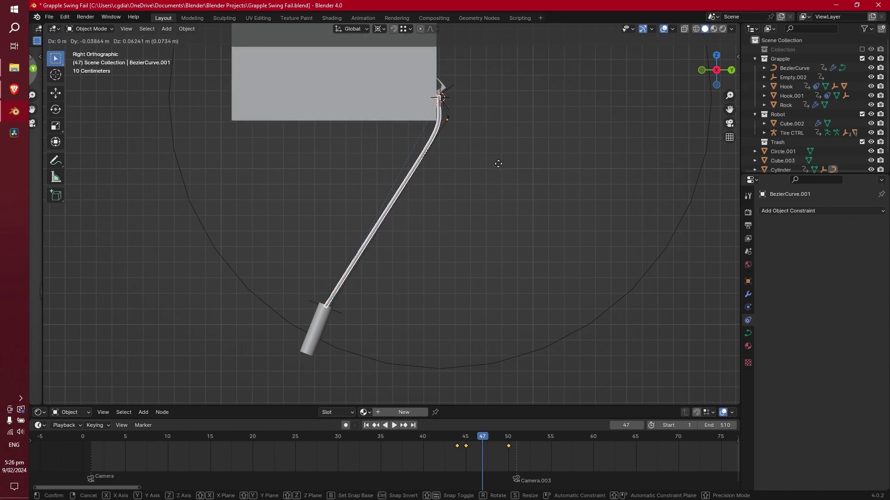
click(498, 164)
key(i)
click(497, 165)
Step through frames 44 to 52 to check how the rope bends around the block's corner.
key(Right)
key(Right)
key(Right)
key(Right)
key(Right)
key(Right)
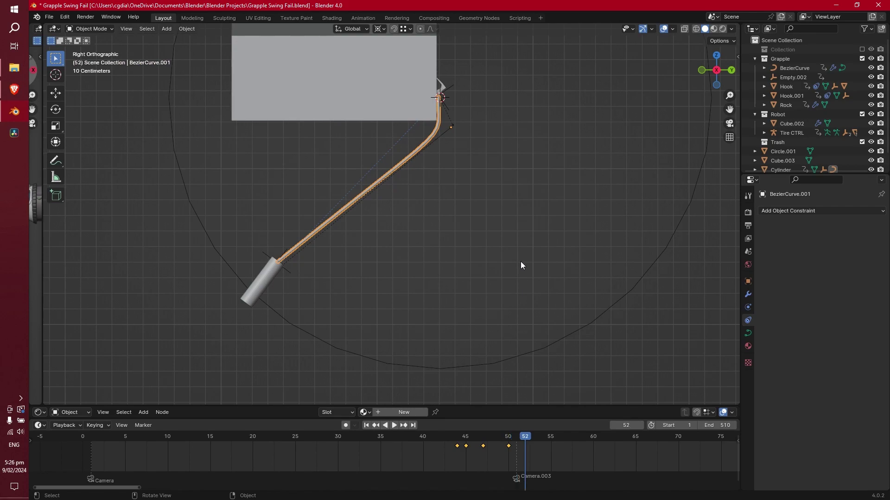
key(Left)
key(Left)
key(Left)
key(Left)
key(Left)
key(Left)
key(Left)
key(Left)
key(Left)
key(Left)
key(Left)
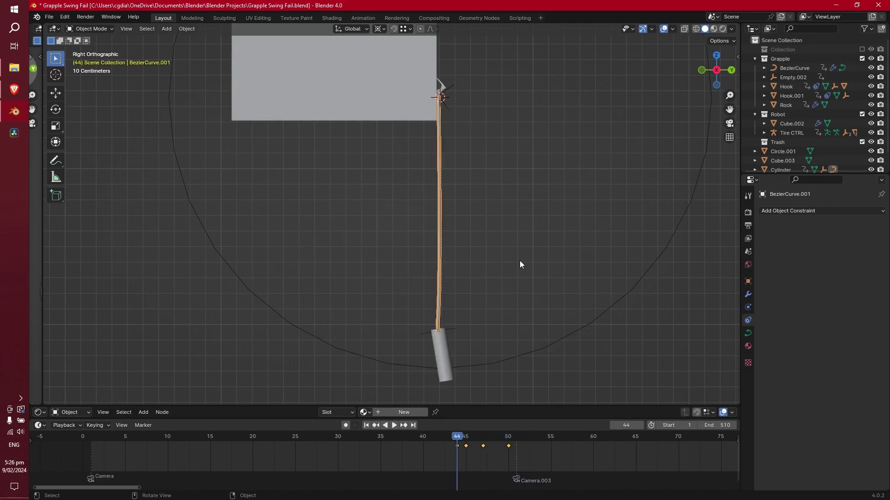
key(Right)
key(Right)
key(Right)
key(Right)
key(Right)
key(Right)
key(Right)
key(Right)
key(Right)
key(Right)
key(Right)
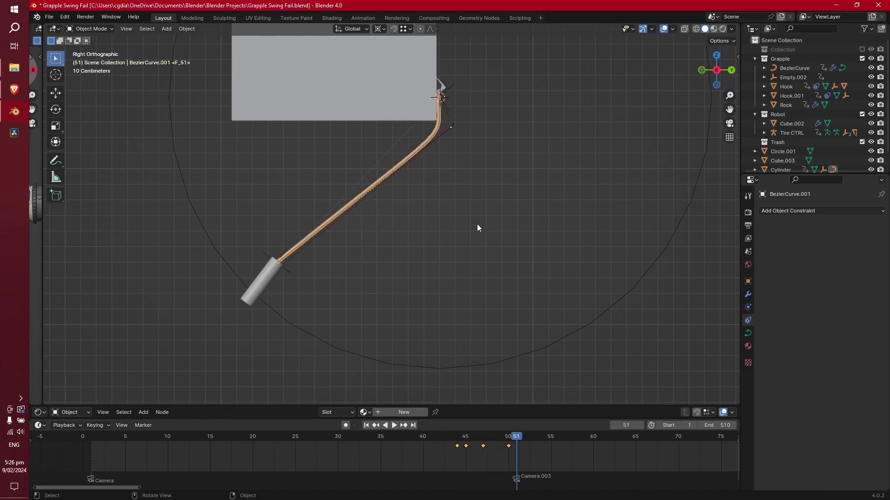
key(Right)
At frame 46, nudge the rope's bend so it clears the block's corner, and keyframe it.
drag(509, 439, 474, 450)
scroll(435, 224, up, 1)
shift+middle_drag(492, 132, 485, 195)
scroll(485, 195, up, 1)
key(g)
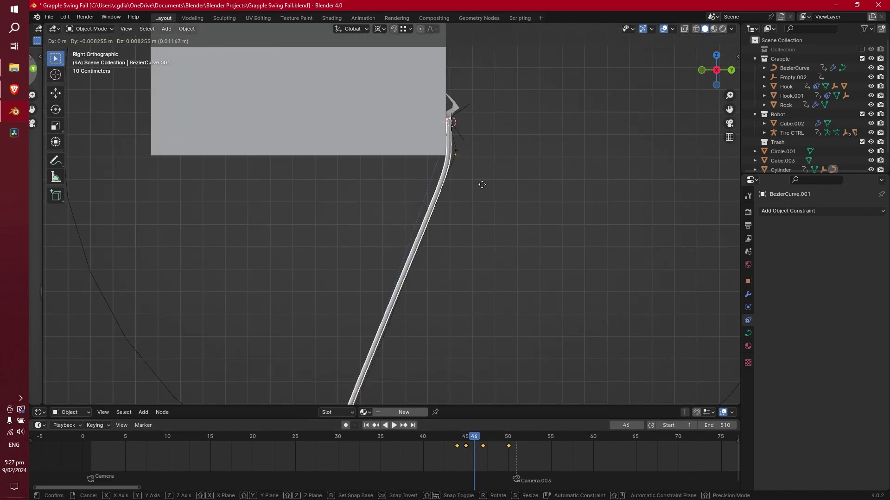
click(483, 184)
key(i)
click(483, 185)
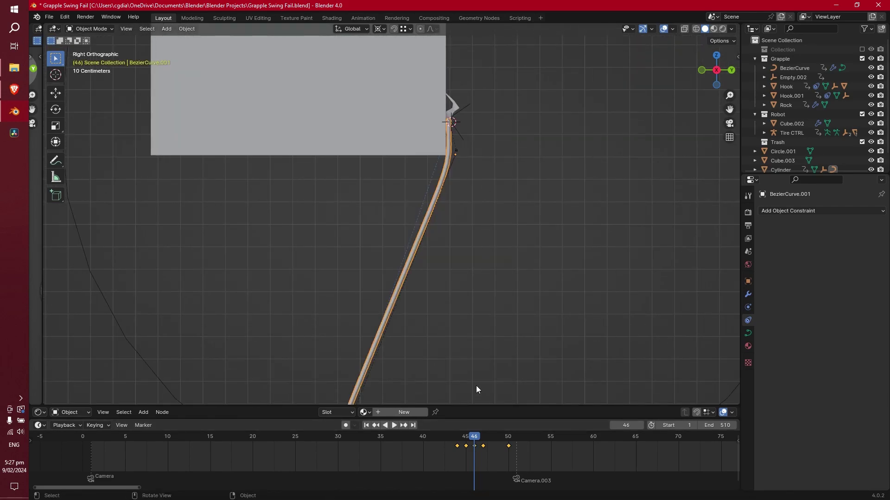
Refine the rope's bend at frame 46 and replace its keyframe.
scroll(474, 375, down, 3)
scroll(477, 296, up, 2)
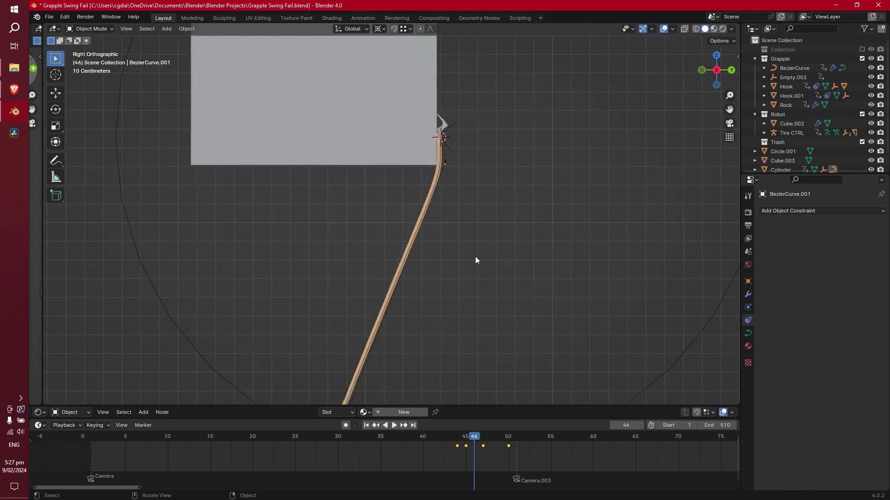
mouse_move(471, 436)
mouse_down()
mouse_move(457, 438)
mouse_move(495, 442)
mouse_move(473, 441)
mouse_up()
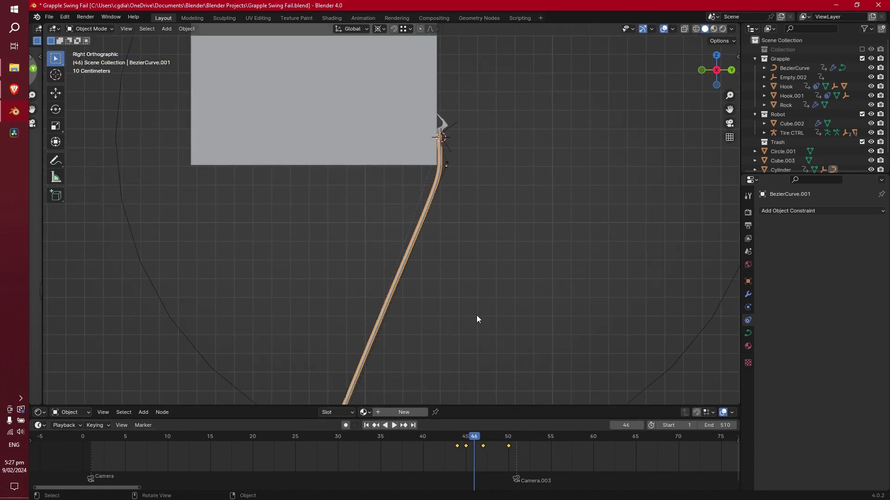
key(i)
click(481, 177)
At frame 50, move the cylinder upward inside the guide circle, closer to the block's underside.
mouse_move(473, 440)
mouse_down()
mouse_move(446, 436)
mouse_move(508, 441)
mouse_move(471, 444)
mouse_move(482, 441)
mouse_up()
scroll(412, 229, down, 4)
shift+middle_drag(386, 315, 401, 301)
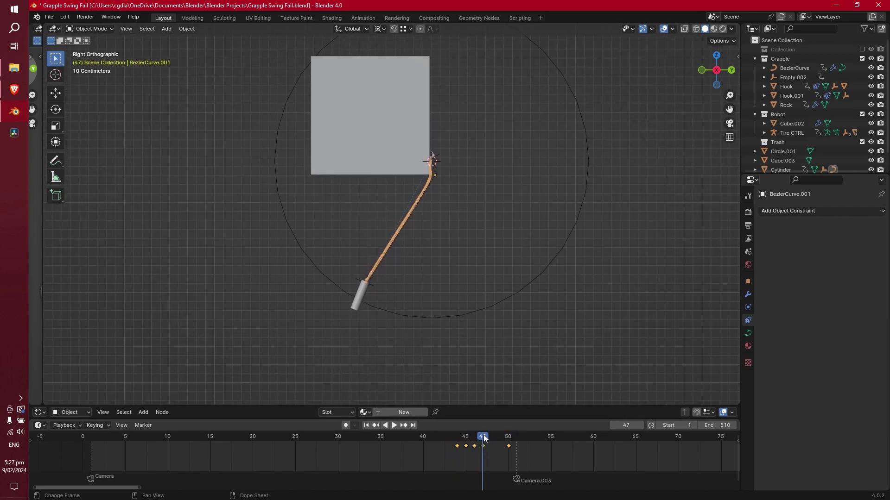
drag(485, 439, 510, 439)
click(331, 269)
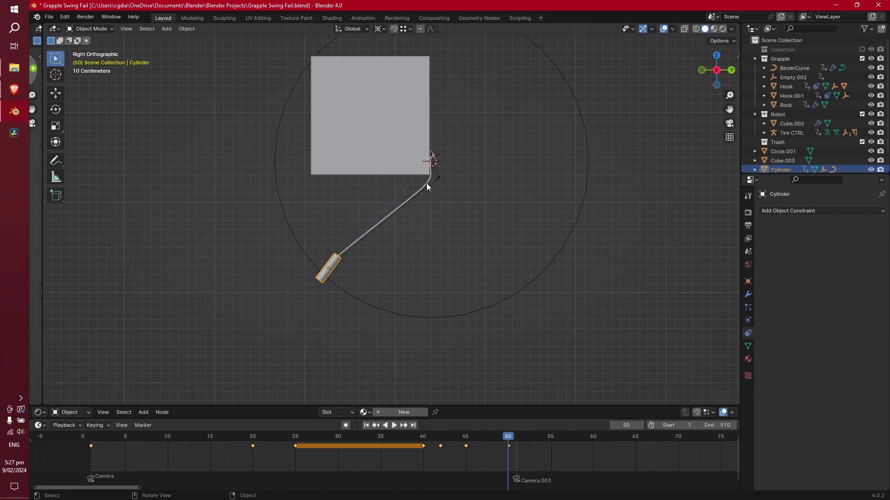
key(g)
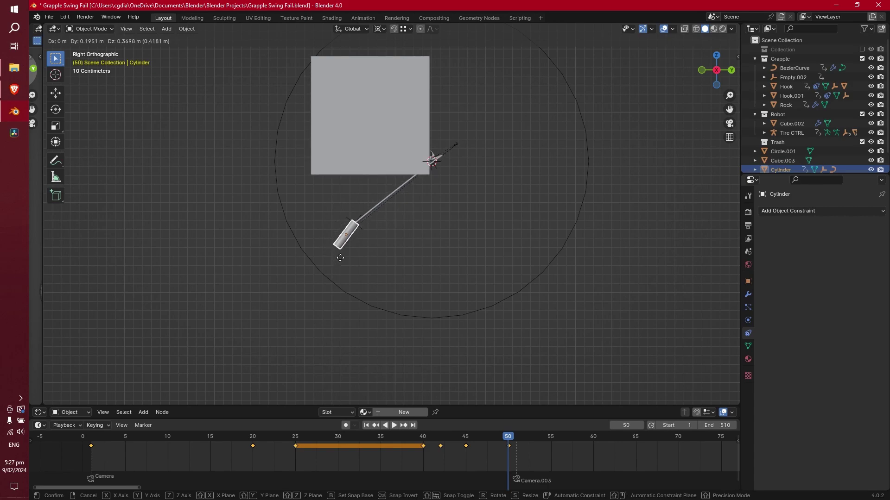
click(336, 250)
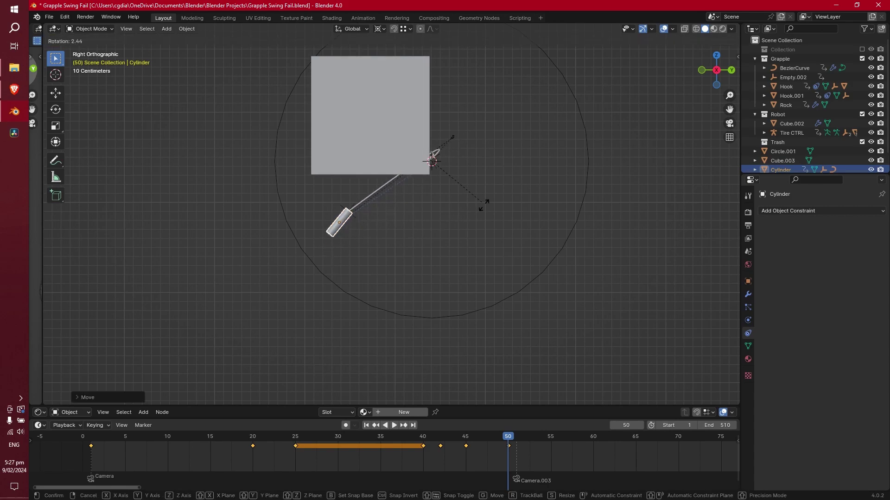
Set the pivot point to Median Point, rotate the cylinder to a shallower angle at frame 50, and keyframe it.
key(period)
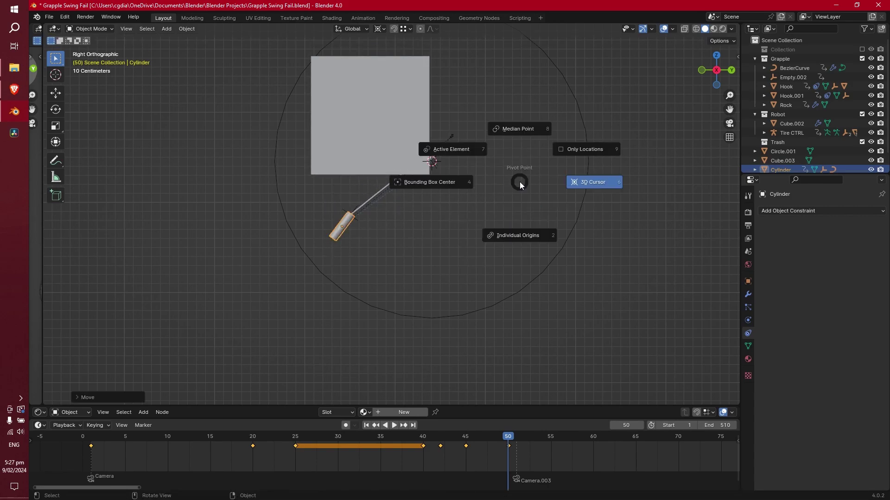
click(526, 130)
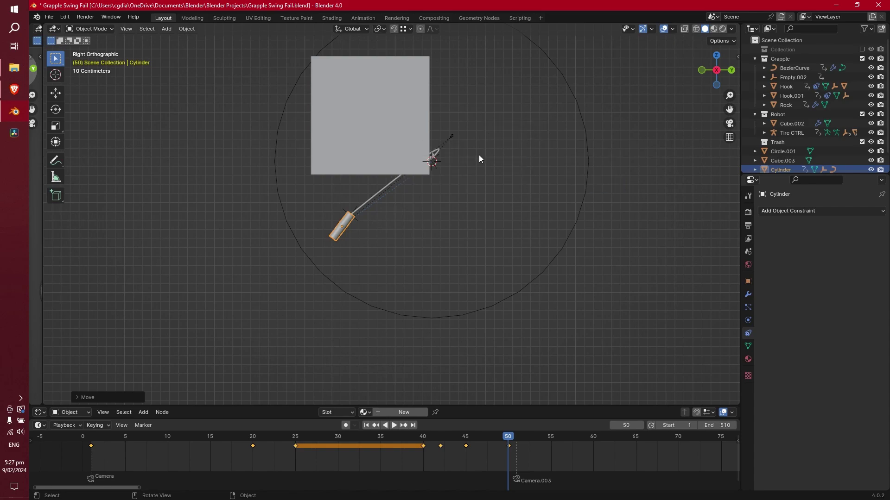
scroll(479, 154, up, 2)
key(r)
click(467, 190)
key(i)
click(466, 190)
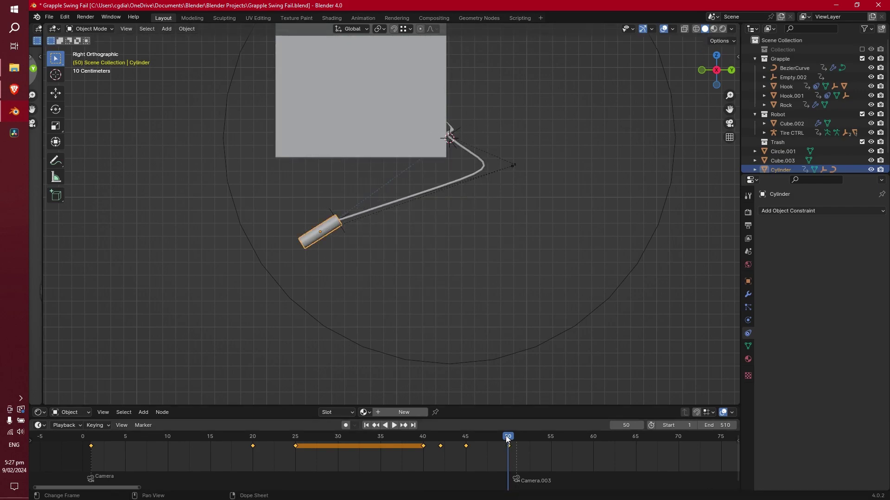
Bring the rope's bend back to the block's corner at frame 50 and keyframe the rope.
click(484, 166)
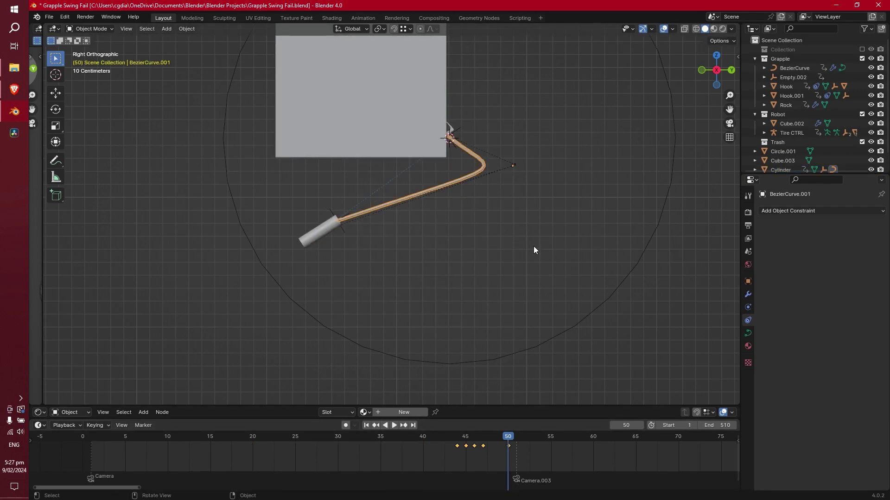
key(g)
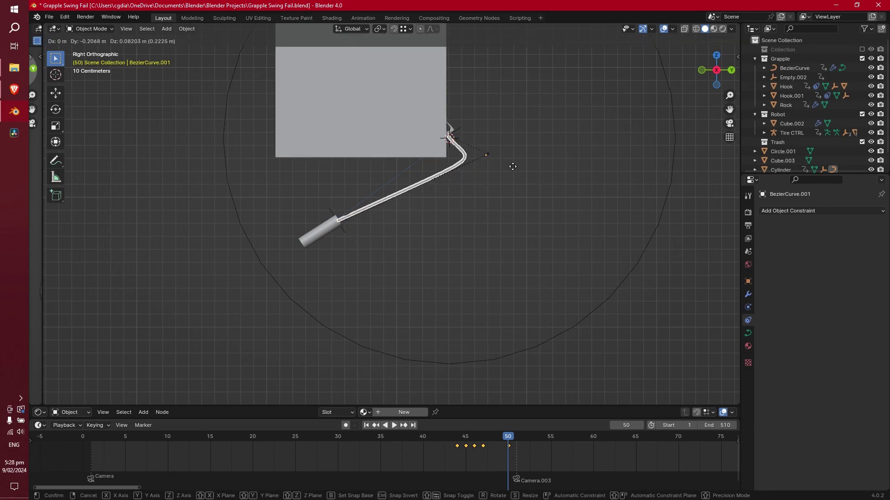
click(487, 172)
Scrub and play the swing from about frame 37 to 61, checking the rope's bend between frames 47 and 50.
mouse_move(484, 438)
mouse_down()
mouse_move(517, 445)
mouse_move(492, 443)
mouse_up()
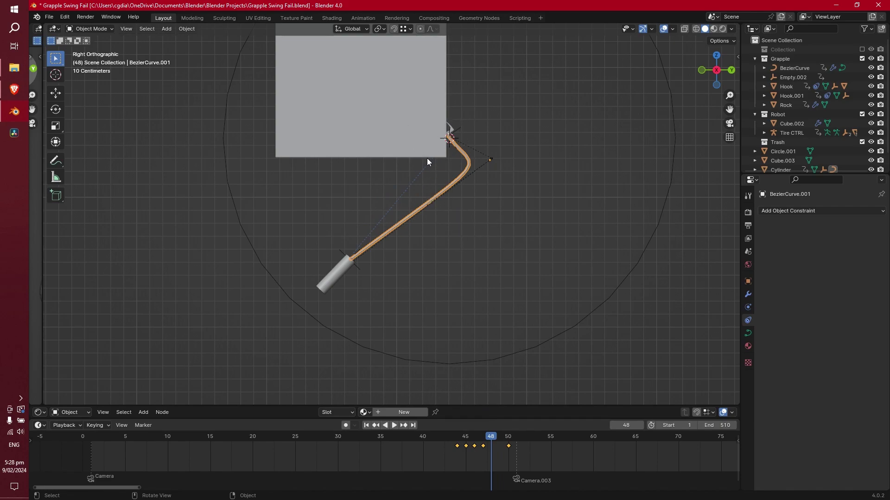
key(i)
key(d)
drag(427, 159, 436, 160)
mouse_move(492, 440)
mouse_down()
mouse_move(523, 435)
mouse_move(424, 424)
mouse_move(496, 421)
mouse_move(457, 424)
mouse_move(485, 441)
mouse_up()
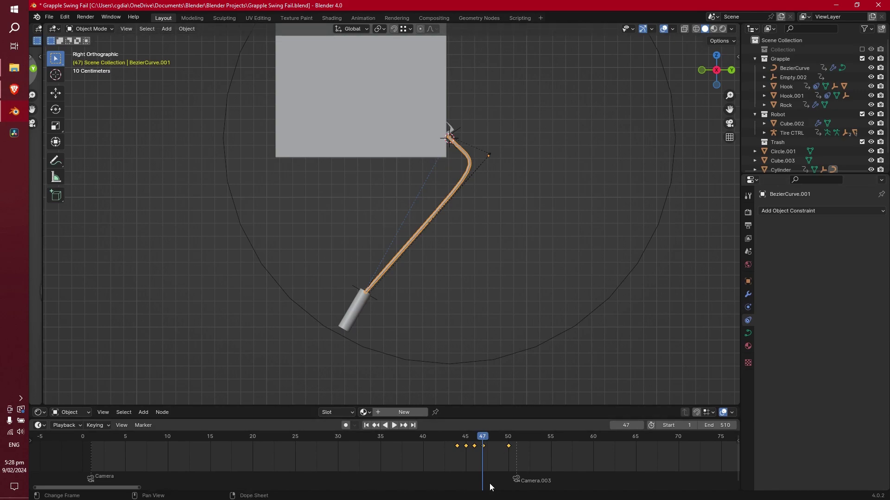
drag(485, 438, 388, 425)
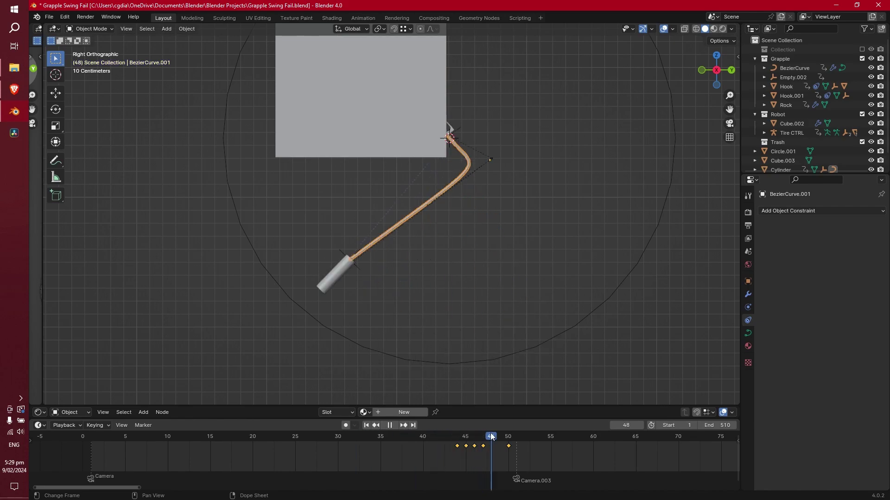
drag(528, 435, 397, 434)
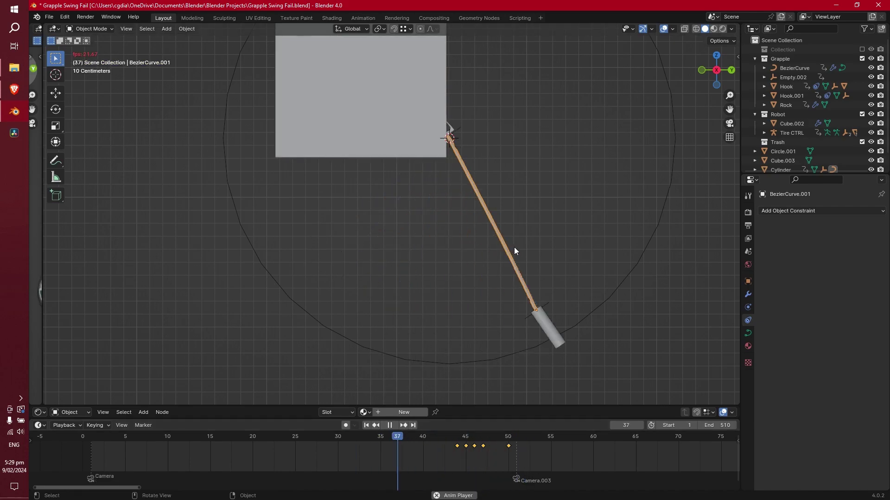
key(space)
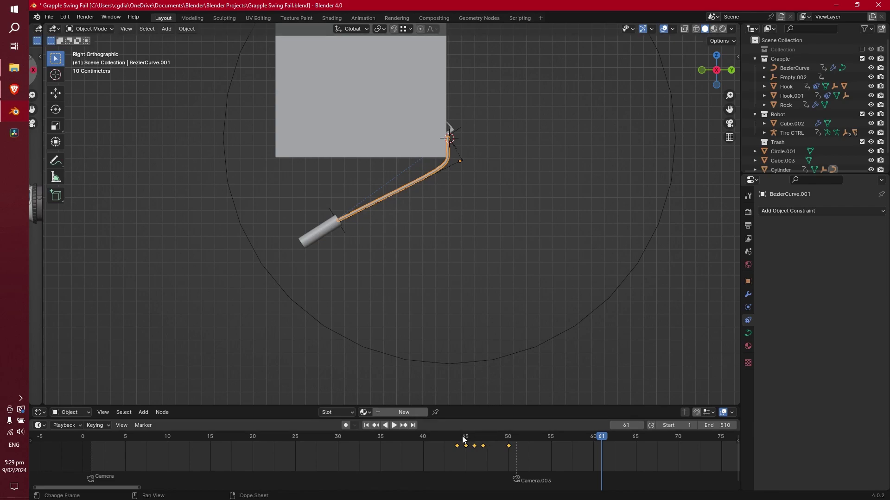
Delete the rope curve's keyframes at frames 45 and 46.
mouse_move(463, 440)
mouse_down()
mouse_move(446, 442)
mouse_move(467, 449)
mouse_up()
key(x)
click(473, 446)
click(483, 446)
key(x)
key(Escape)
At frame 47, pull the rope's bend back against the block's corner and replace its keyframe.
drag(478, 433, 482, 438)
key(g)
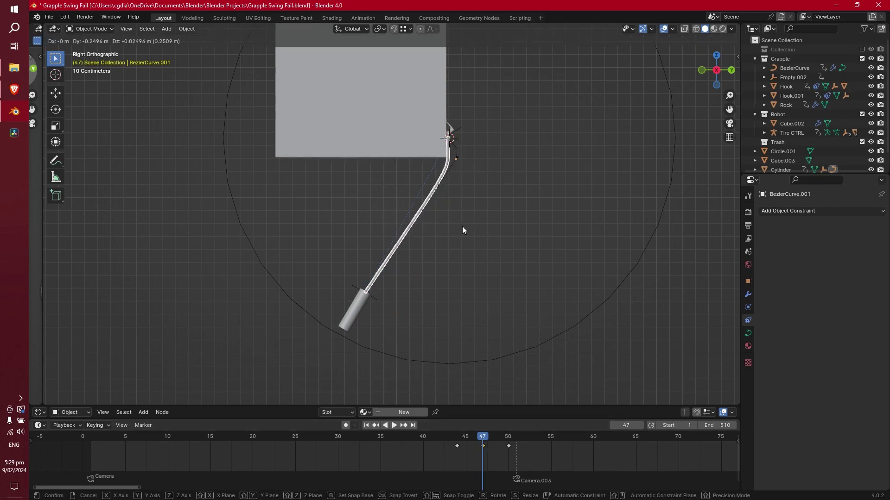
click(462, 226)
key(i)
click(462, 227)
At frame 45, move the rope curve about 1.05 m up so it bends at the block's corner, and keyframe it.
key(space)
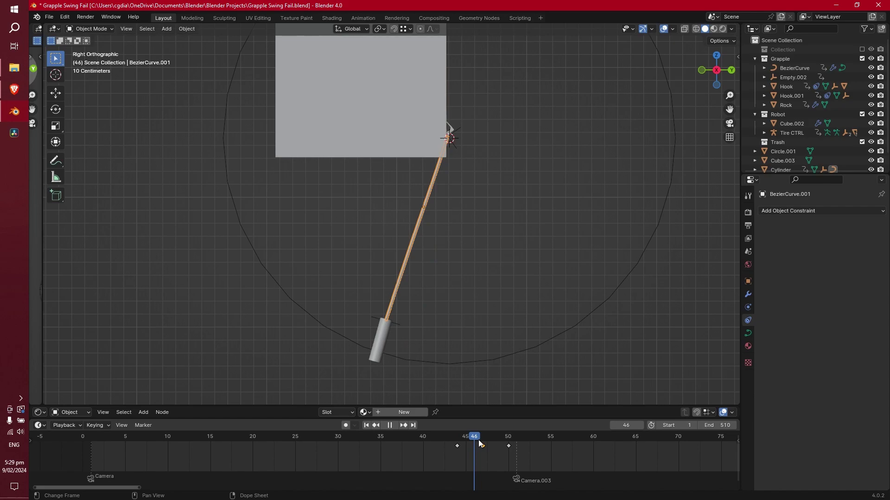
drag(471, 444, 466, 444)
key(space)
scroll(439, 158, up, 2)
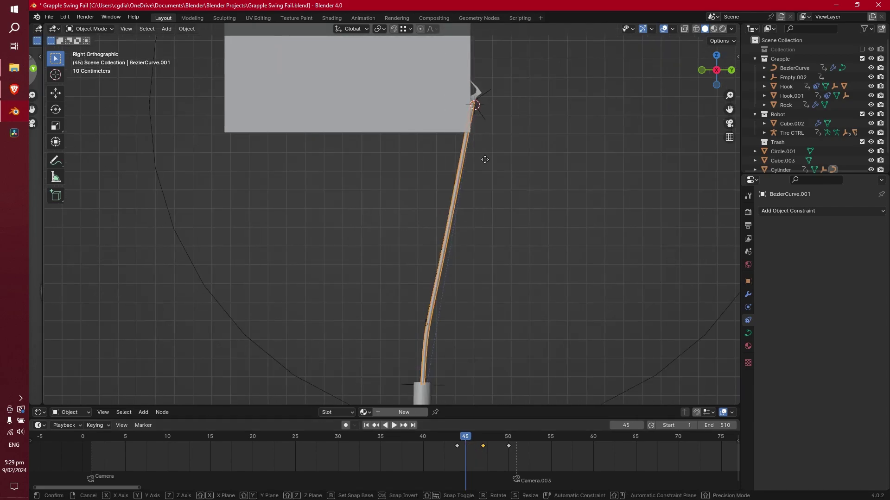
key(g)
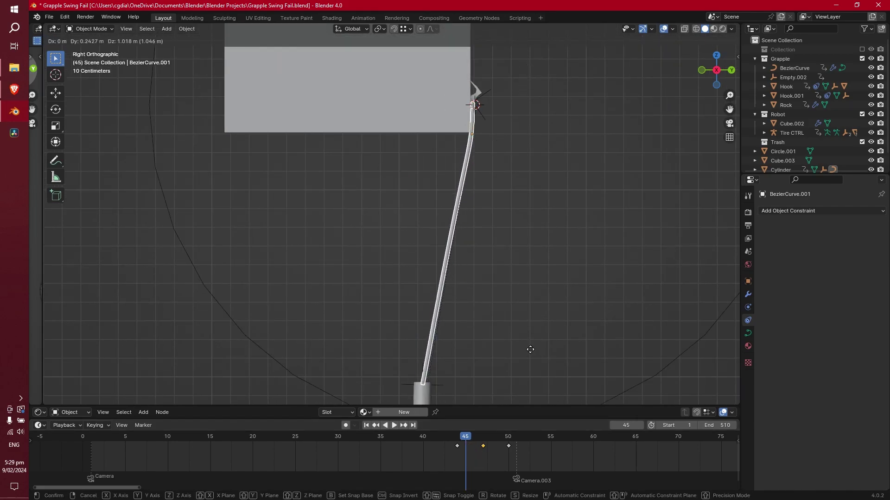
click(530, 349)
key(i)
click(530, 349)
Play the swing from about frame 38 to check how the rope bends around the block's corner.
drag(458, 439, 410, 435)
key(space)
key(space)
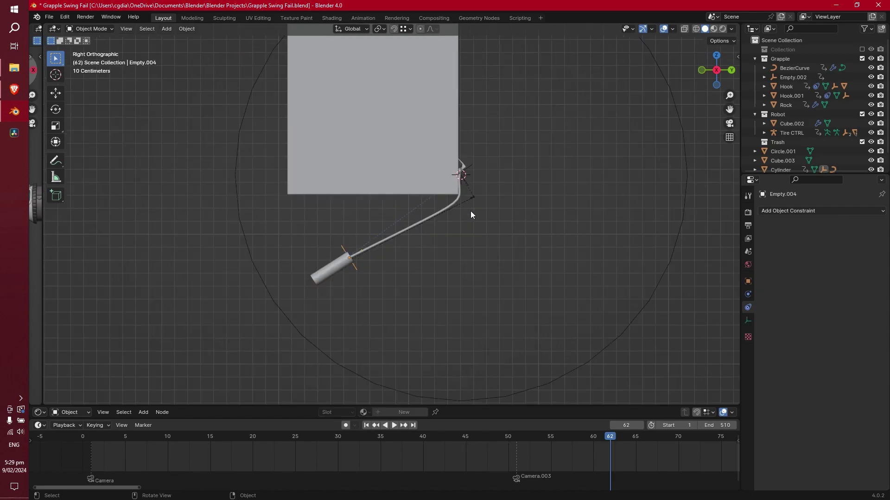
Try rotating the empty at the swinging cylinder's end of the rope at frame 62.
scroll(470, 211, up, 3)
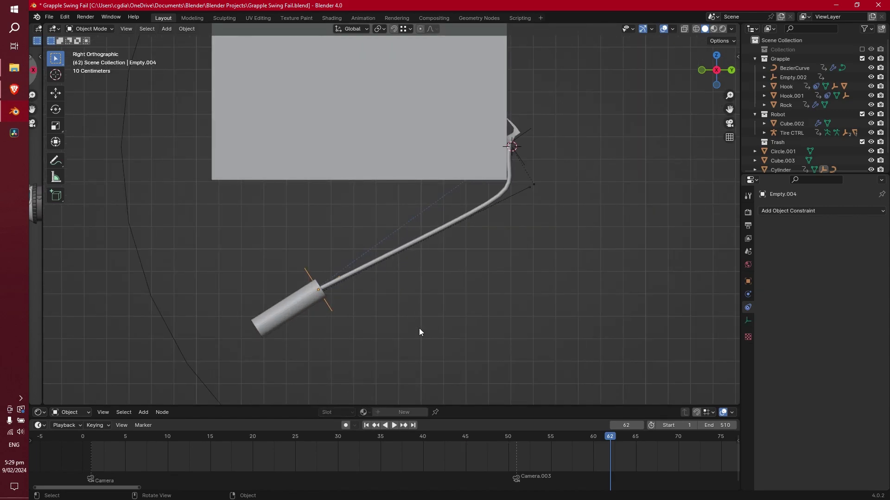
key(r)
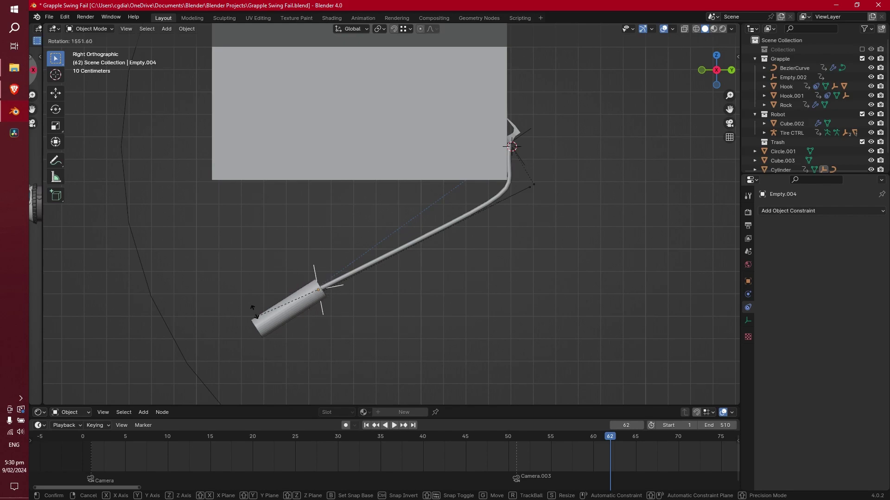
right_click(260, 401)
At frame 321, try rotating the empty where the hook holds the rock.
scroll(492, 310, down, 9)
shift+middle_drag(590, 205, 642, 110)
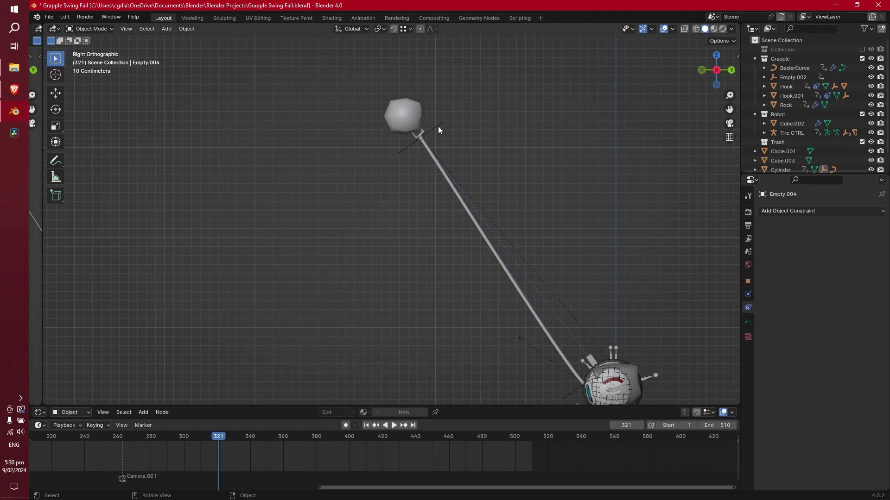
click(440, 126)
key(r)
right_click(464, 272)
Try rotating the empty at the robot's end of the rope at frame 321.
shift+middle_drag(611, 296, 558, 234)
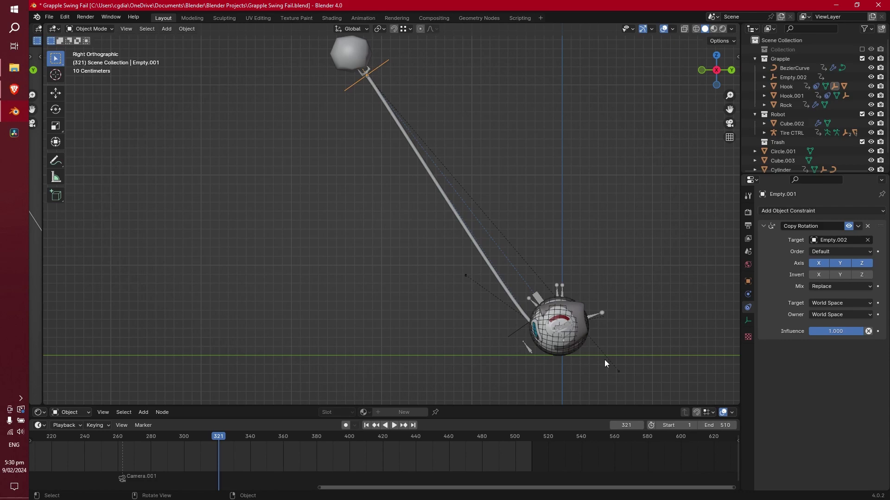
click(528, 321)
key(r)
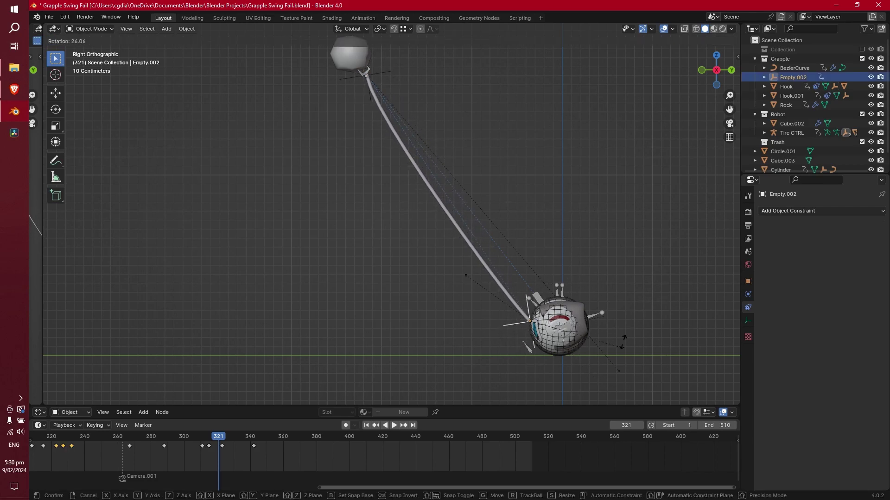
right_click(617, 327)
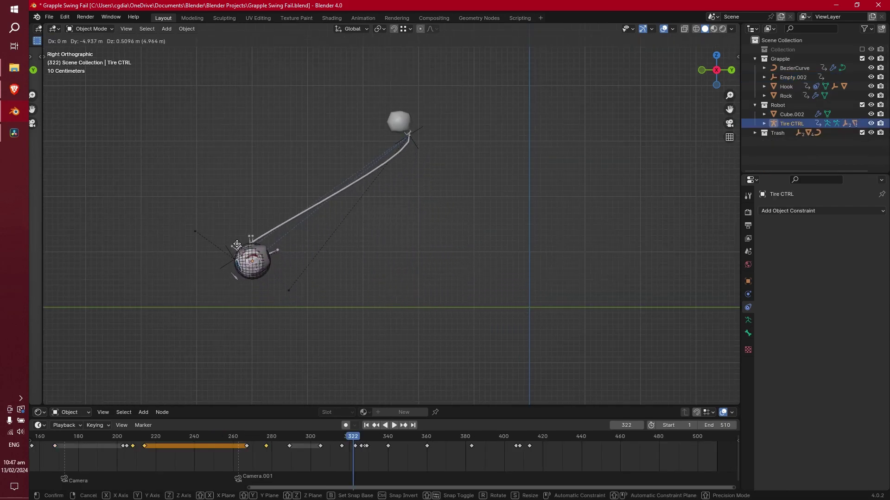
At frame 322, move the robot's Tire CTRL beyond the rock, rotate it about 100°, and select the rope's two end empties.
click(248, 252)
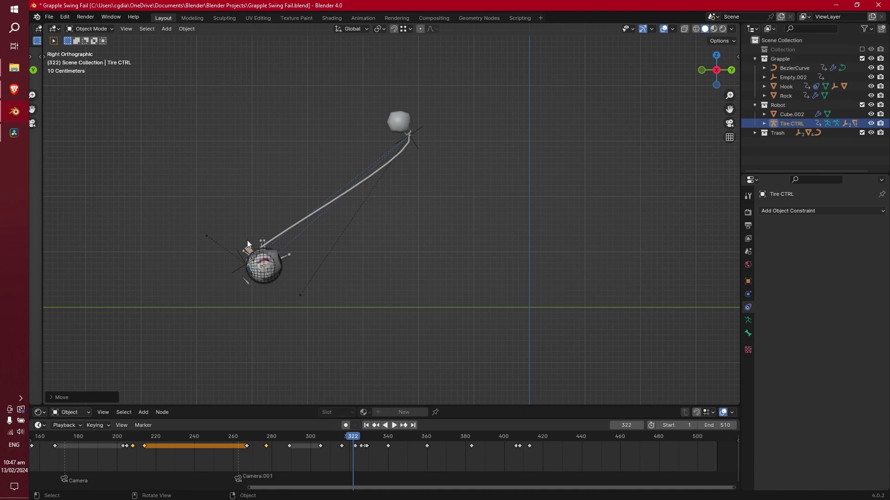
key(r)
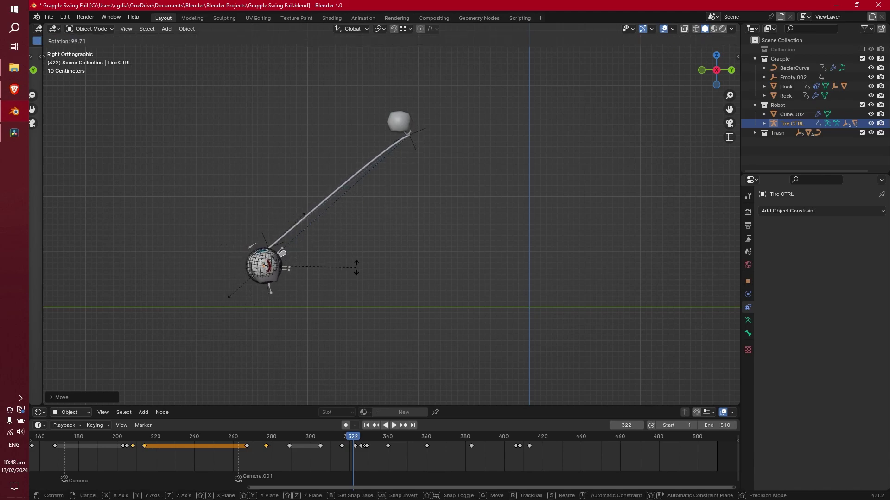
click(356, 268)
click(412, 141)
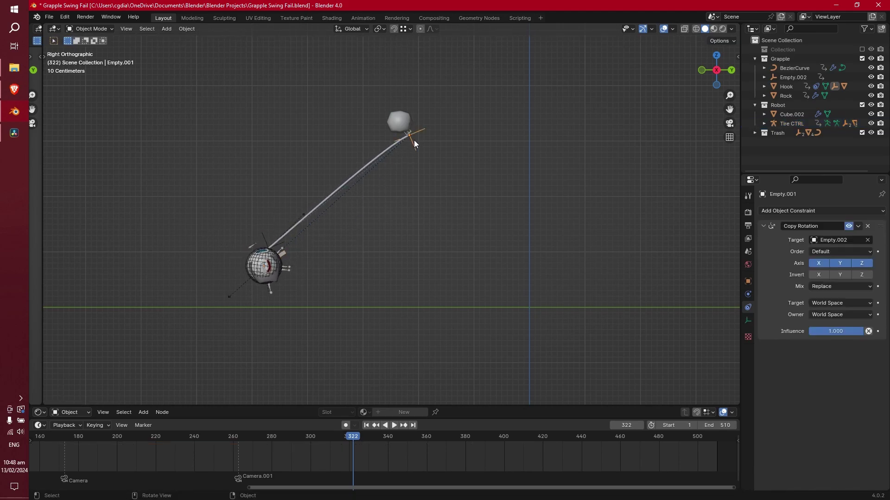
click(264, 236)
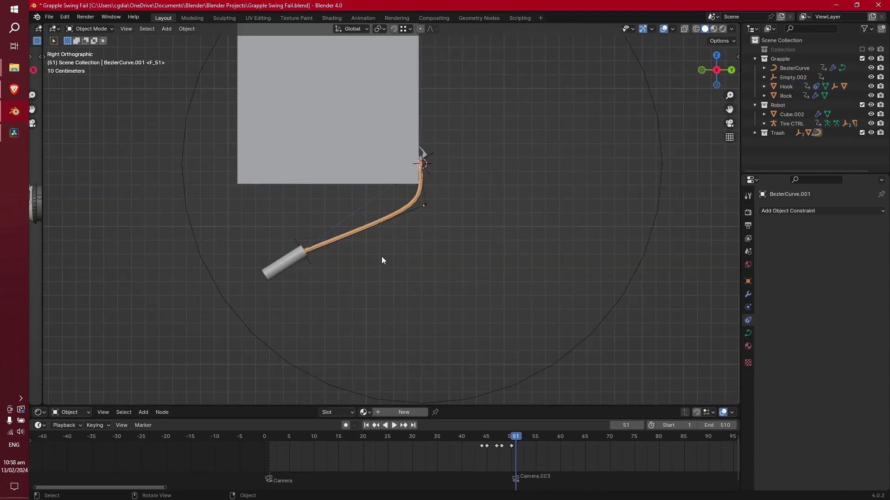
Examine the robot and its grapple rope up close, scrubbing and playing the animation to frame 252.
scroll(632, 299, down, 5)
shift+middle_drag(632, 299, 461, 237)
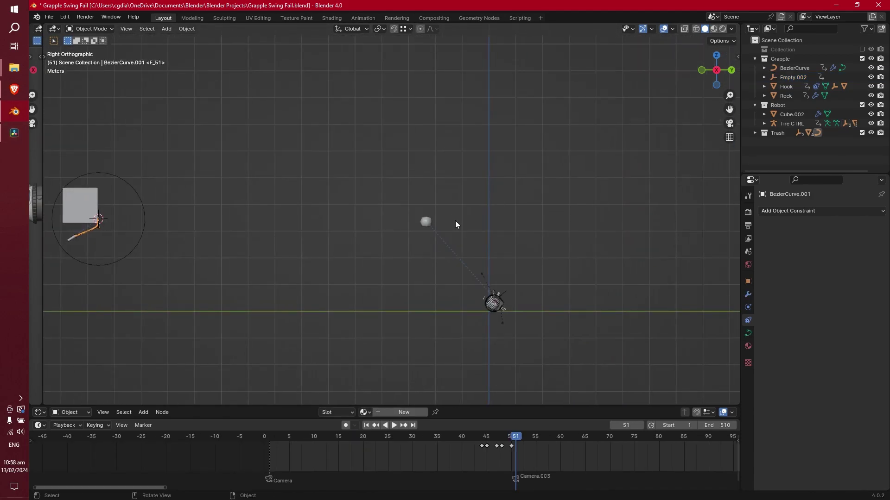
shift+middle_drag(199, 256, 51, 144)
scroll(303, 162, up, 5)
shift+middle_drag(290, 160, 507, 249)
scroll(362, 225, up, 5)
scroll(503, 230, up, 3)
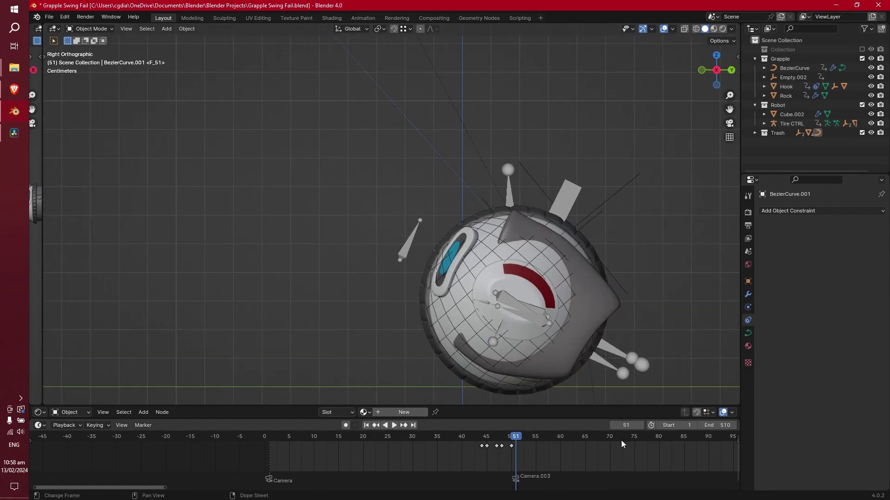
middle_drag(673, 446, 266, 491)
middle_drag(612, 463, 312, 485)
click(644, 436)
key(space)
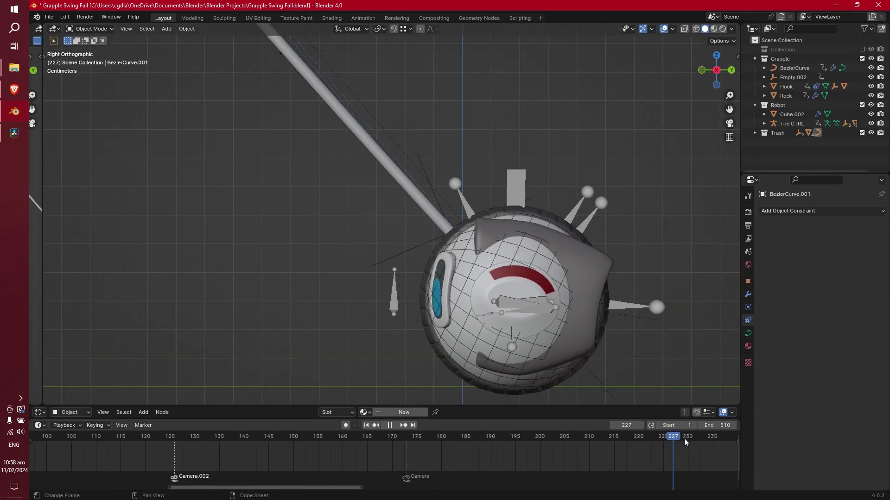
key(space)
Inspect the robot's grapple rope curve in edit mode at frames 252 and 148.
click(404, 179)
key(Tab)
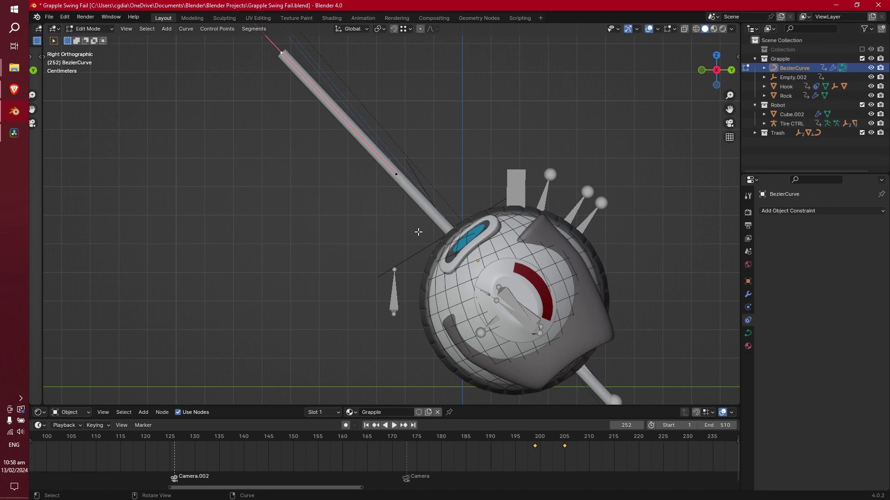
scroll(464, 216, down, 5)
click(282, 436)
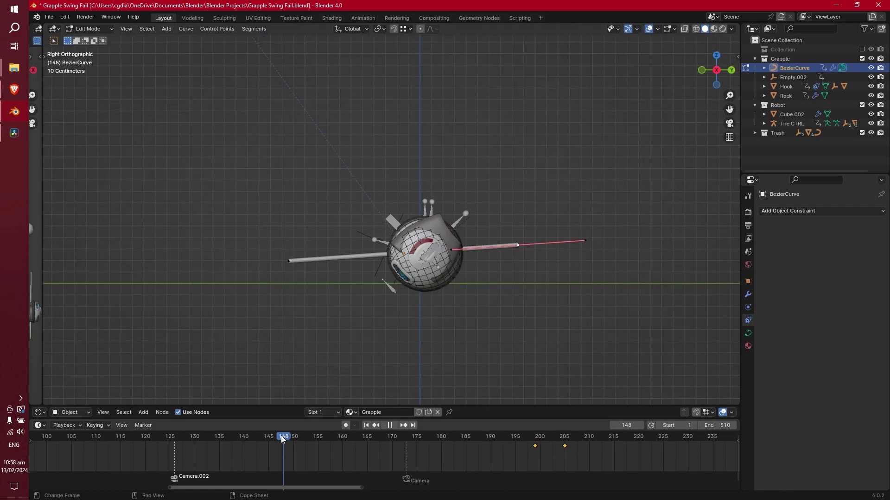
scroll(357, 272, up, 2)
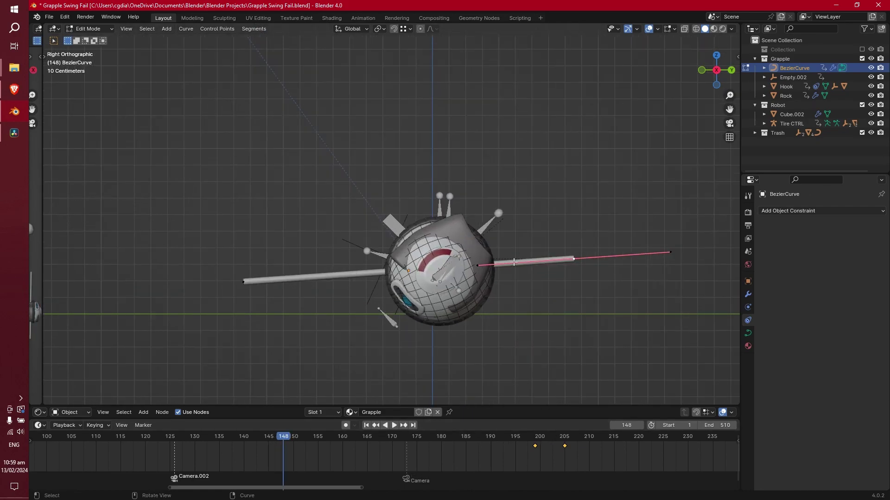
scroll(470, 318, up, 2)
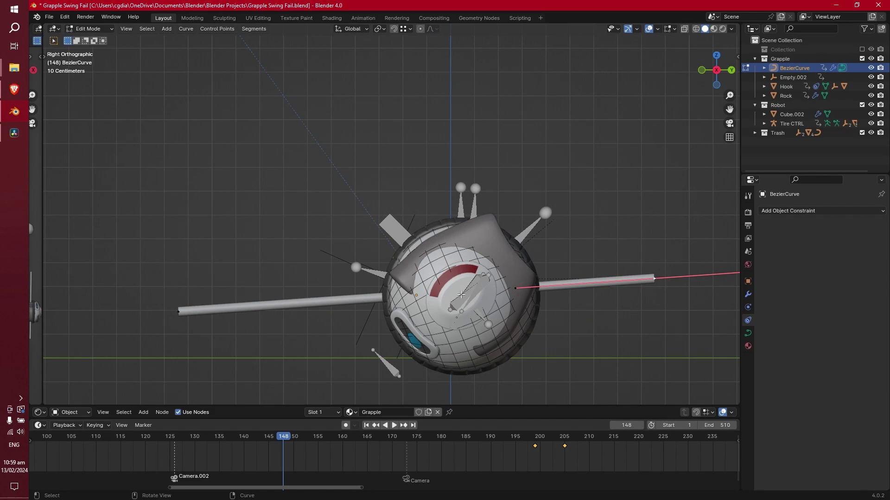
scroll(472, 290, down, 4)
scroll(482, 260, up, 3)
scroll(464, 281, up, 1)
scroll(417, 301, down, 4)
key(Tab)
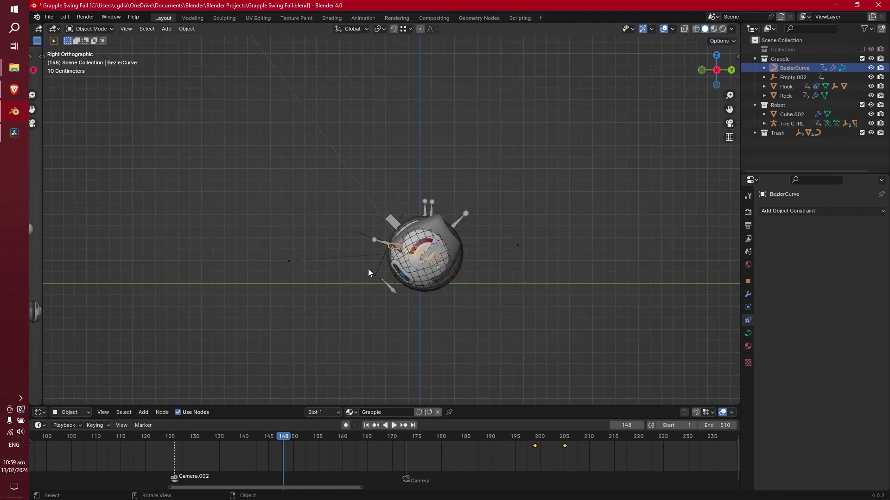
Go back to the claw and cylinder at frame 9 and select the short rope curve between them.
scroll(376, 320, down, 8)
shift+middle_drag(296, 264, 383, 307)
scroll(551, 252, up, 4)
scroll(387, 210, down, 4)
shift+middle_drag(129, 215, 501, 263)
scroll(501, 263, up, 10)
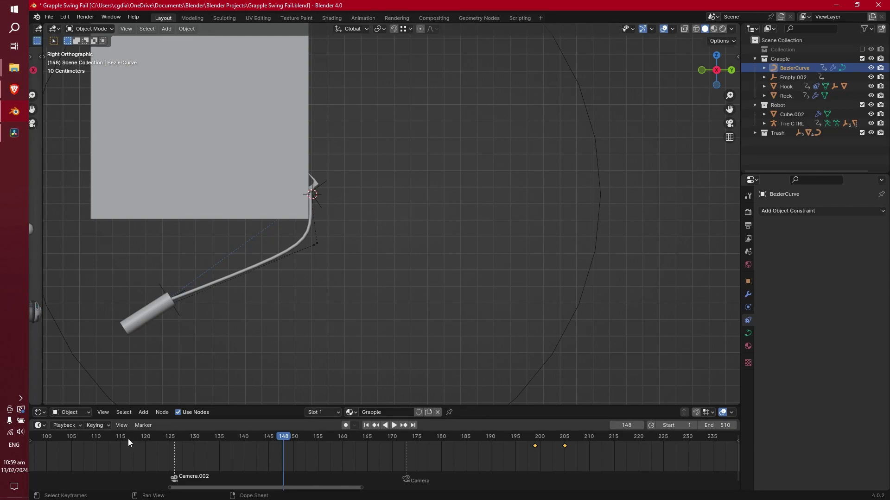
middle_drag(126, 441, 619, 463)
scroll(147, 454, down, 7)
click(214, 439)
scroll(449, 318, down, 2)
shift+middle_drag(529, 321, 244, 188)
scroll(362, 223, up, 6)
mouse_move(395, 278)
shift+middle_down()
mouse_move(532, 227)
mouse_move(419, 238)
mouse_move(388, 270)
shift+middle_up()
scroll(529, 222, up, 4)
scroll(418, 238, up, 3)
click(440, 235)
click(443, 237)
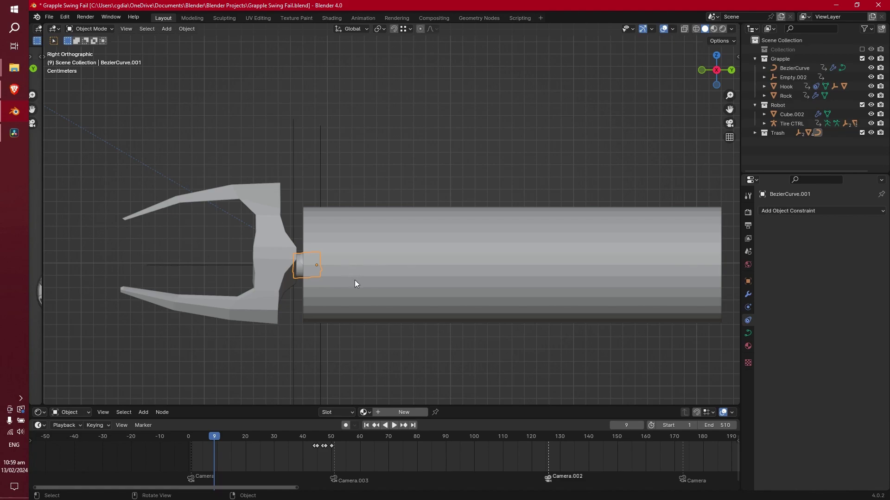
In edit mode, slide the rope curve's points along Y into the cylinder and scale them up.
scroll(327, 275, down, 3)
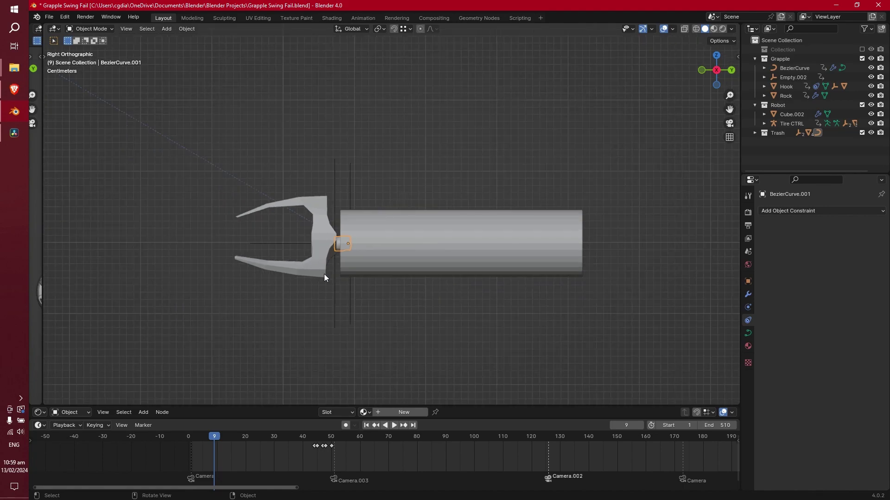
key(Tab)
key(g)
key(y)
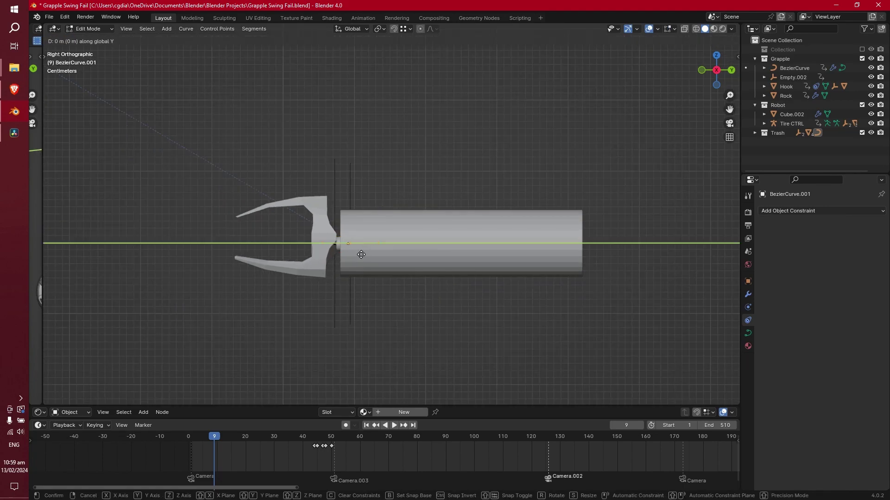
click(406, 261)
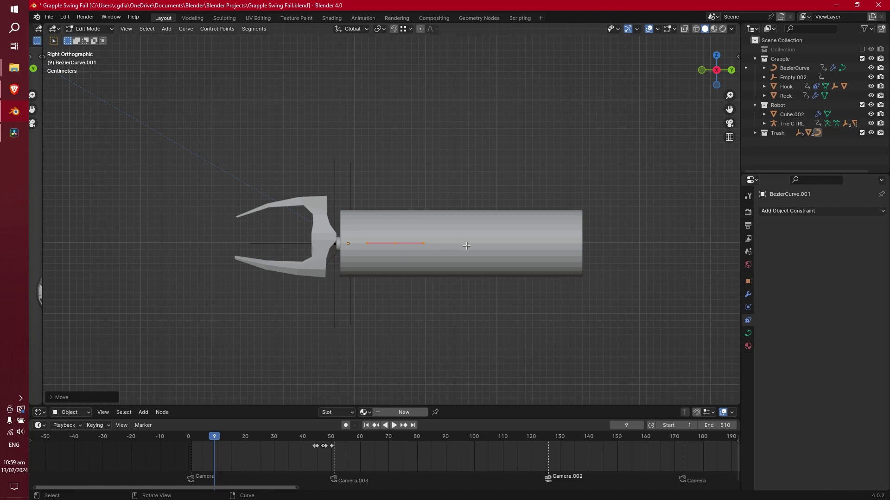
key(s)
click(527, 252)
key(Tab)
At frame 44, try rotating the empty at the cylinder's end of the stretched rope.
scroll(450, 263, down, 6)
shift+middle_drag(270, 222, 393, 270)
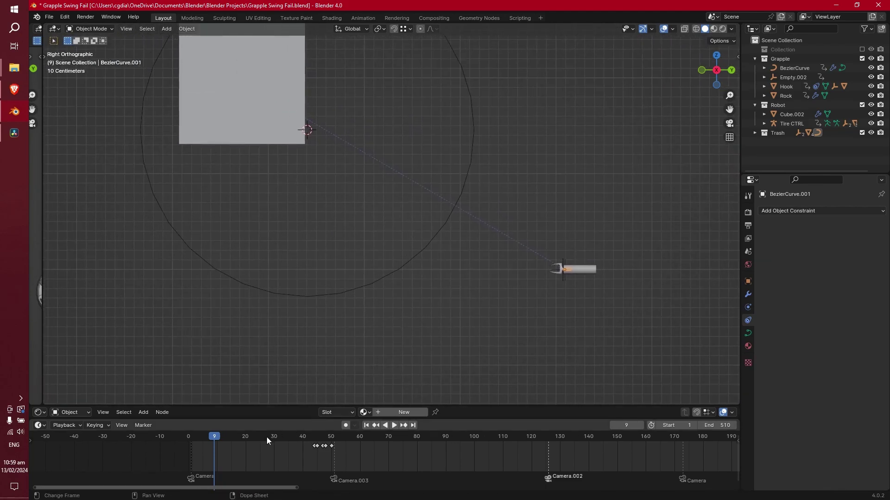
drag(222, 438, 311, 448)
scroll(299, 327, up, 5)
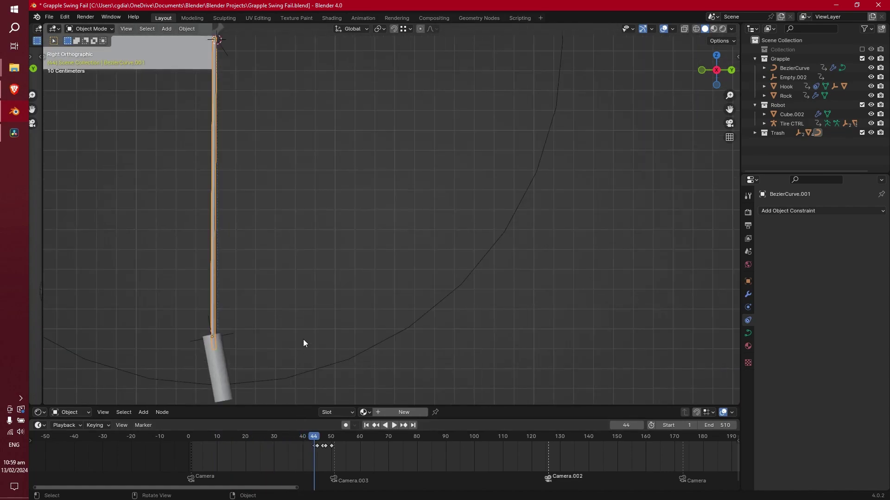
shift+middle_drag(299, 328, 453, 288)
click(333, 364)
key(r)
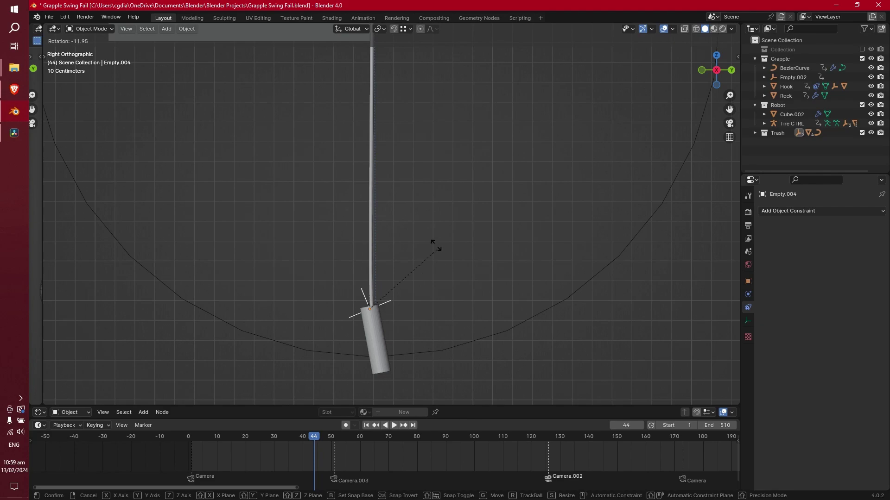
right_click(428, 225)
Try rotating the empty at the hook's end of the rope at frame 44.
scroll(417, 139, down, 2)
shift+drag(413, 97, 423, 223)
scroll(406, 202, up, 5)
click(407, 197)
key(r)
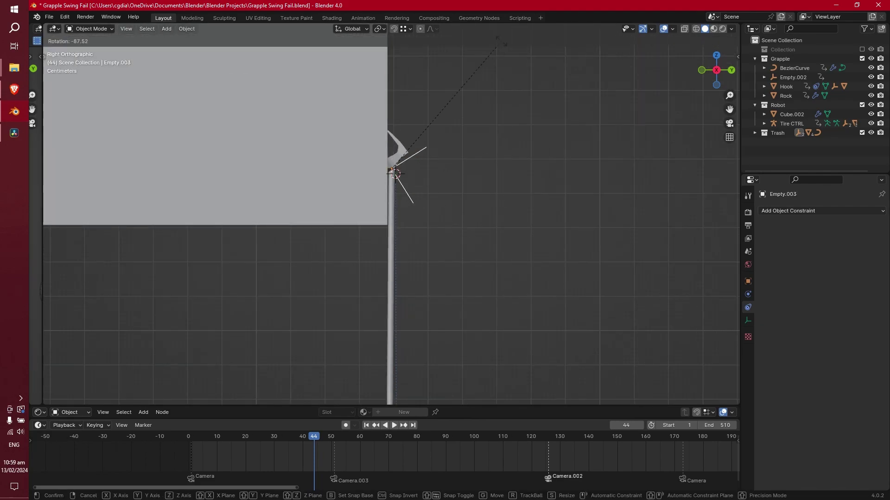
right_click(415, 207)
Return to frame 2 and open the rope curve between the claw and cylinder for editing.
scroll(415, 208, down, 6)
shift+middle_drag(525, 345, 210, 259)
drag(203, 435, 194, 434)
shift+middle_drag(560, 305, 440, 266)
scroll(440, 265, up, 5)
shift+middle_drag(609, 320, 510, 231)
scroll(400, 217, up, 5)
click(323, 245)
key(Tab)
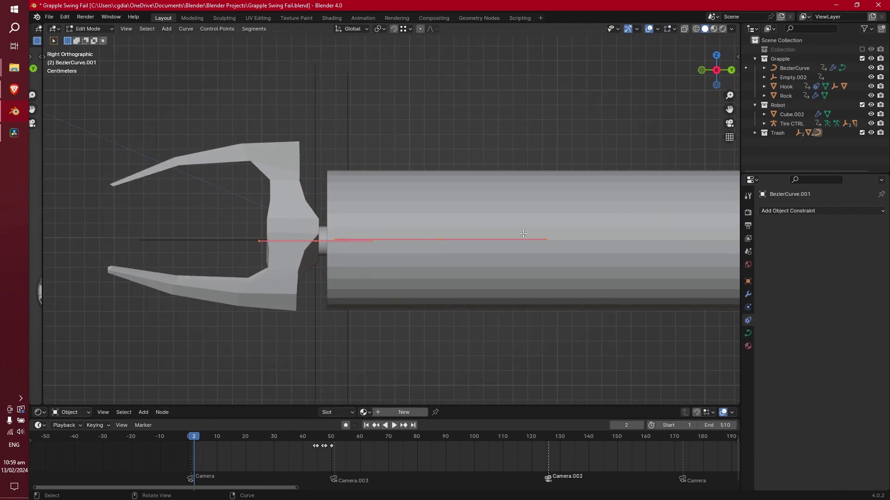
Slide the rope curve's points along Y so the rope spans from the claw's base into the cylinder, and finish editing.
scroll(366, 275, down, 2)
key(g)
key(y)
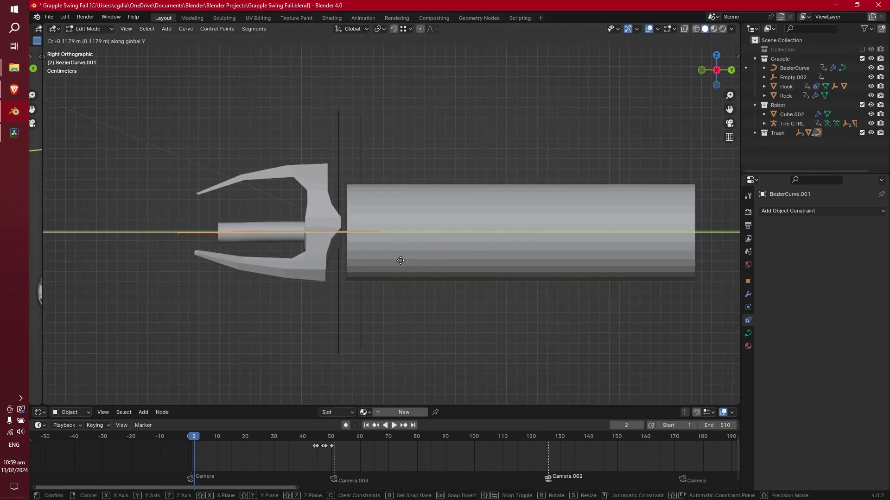
click(431, 258)
key(g)
key(y)
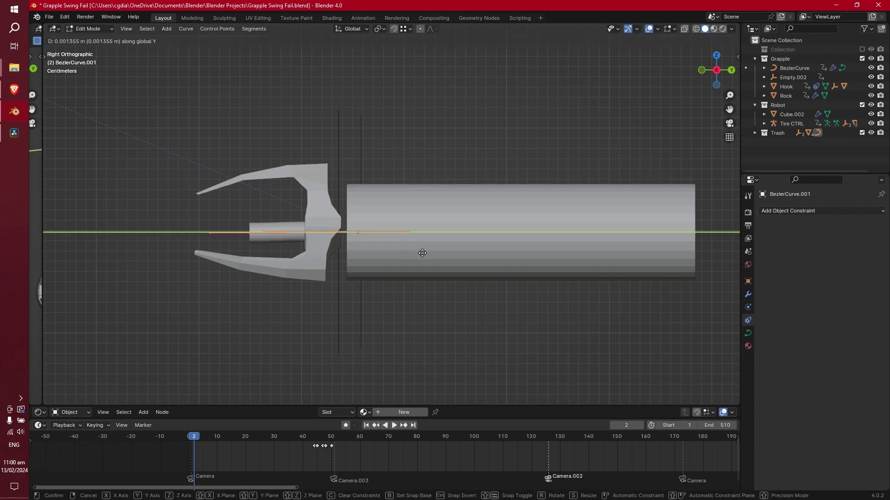
click(477, 257)
key(Tab)
scroll(413, 226, down, 8)
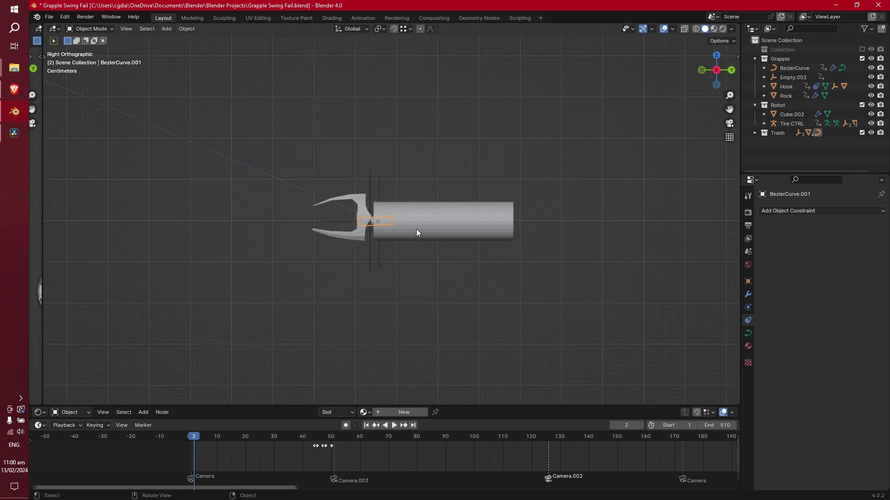
scroll(376, 215, up, 6)
click(359, 172)
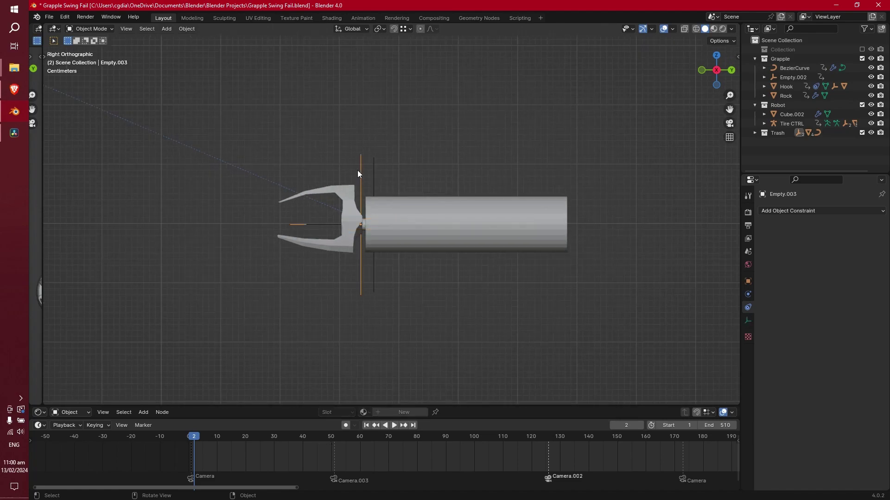
scroll(357, 171, up, 2)
key(r)
key(Escape)
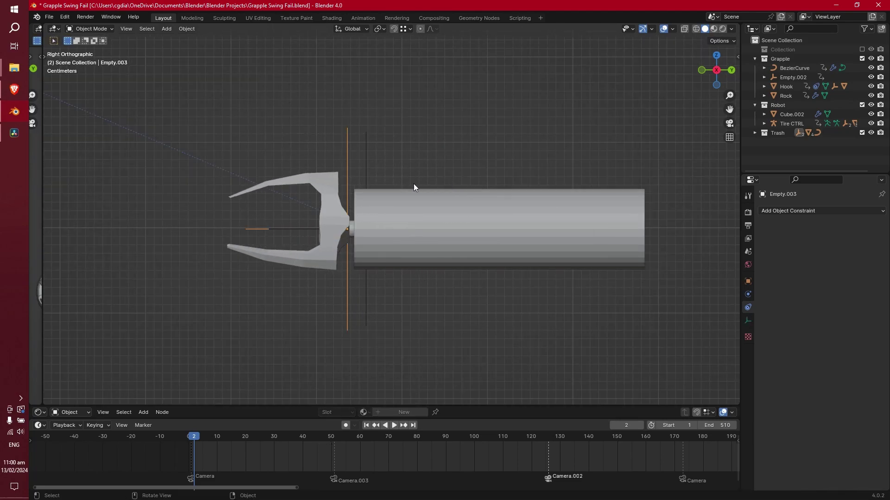
Hide the claw and the cylinder, leaving only the rope curve and its two empties in the view.
click(331, 192)
key(h)
key(h)
click(446, 229)
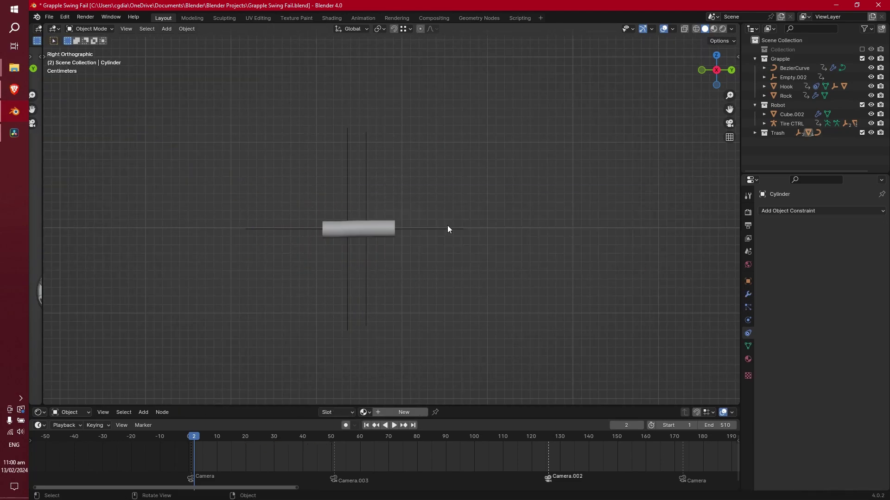
Try rotating the empty at the rope's claw end in both directions.
click(351, 161)
key(r)
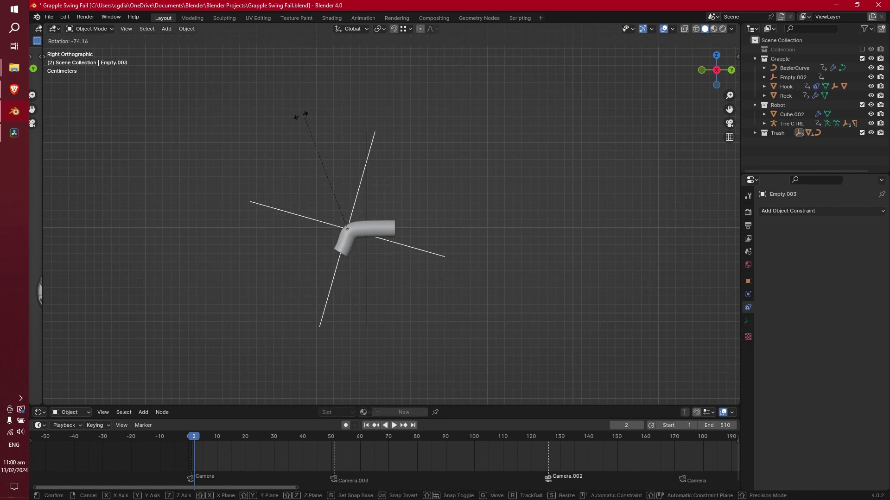
key(Escape)
key(r)
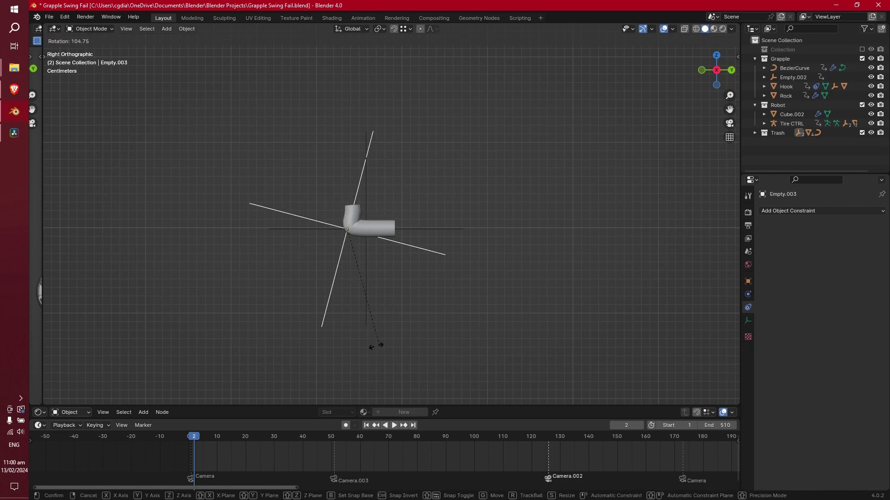
key(Escape)
Move the claw-end empty away from the other empty to stretch the rope, and rotate it by about 188 degrees.
key(g)
click(221, 318)
shift+middle_drag(221, 320, 443, 296)
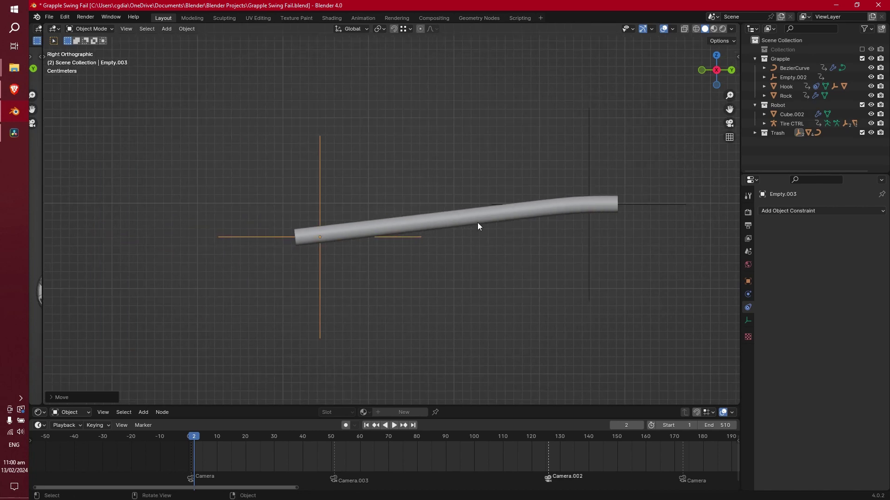
key(r)
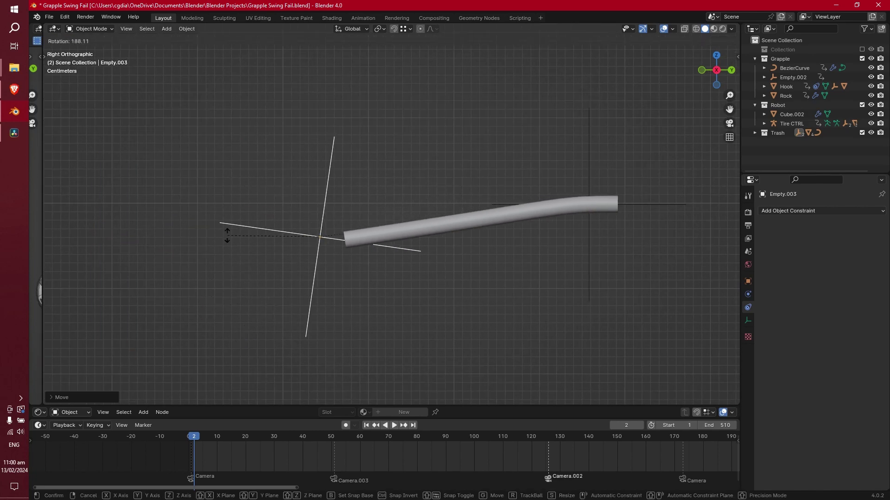
click(532, 204)
Move the rope curve object down below the two empties, bending the rope into a V shape.
click(532, 205)
scroll(535, 254, down, 3)
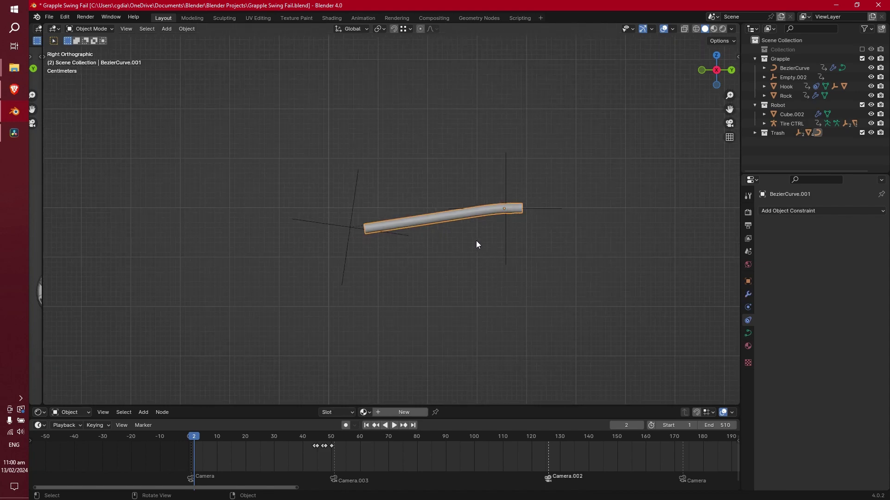
key(g)
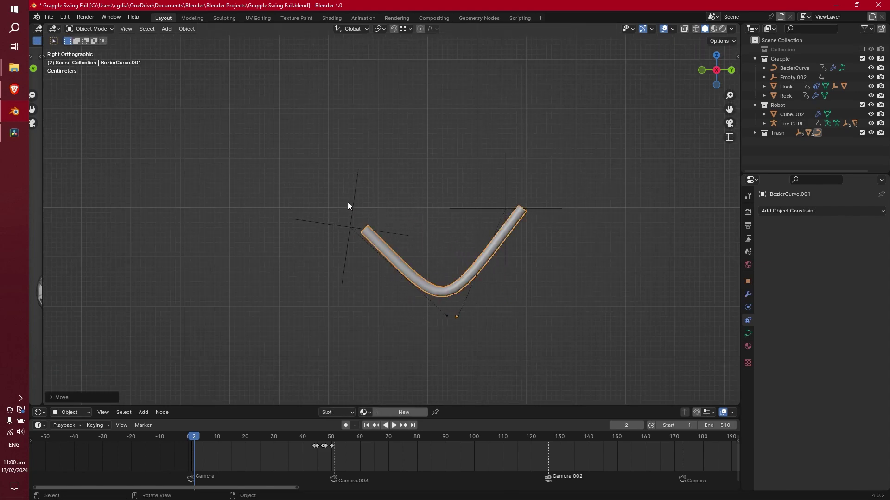
click(422, 318)
Try rotating the empty at each end of the V-shaped rope.
click(347, 202)
key(r)
right_click(538, 215)
click(502, 177)
click(505, 165)
key(r)
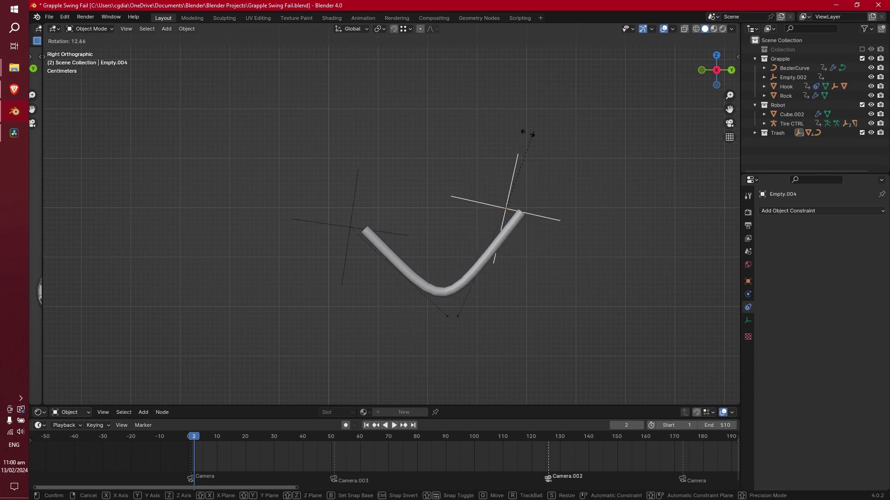
click(576, 328)
Move the rope curve's middle bend back up toward the empties.
click(454, 319)
click(453, 299)
key(g)
click(453, 245)
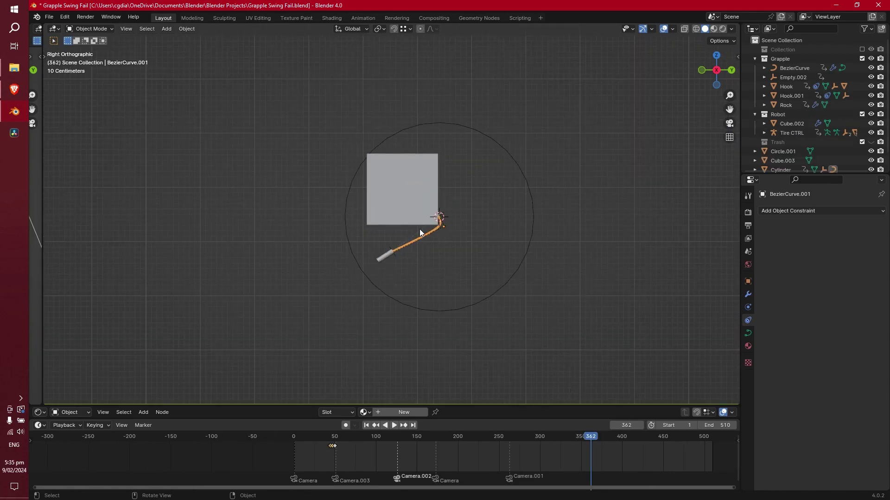
Go to frame 340 and select the hook attached to the rock.
shift+middle_drag(567, 290, 468, 290)
scroll(505, 295, up, 4)
scroll(468, 290, down, 3)
mouse_move(586, 437)
mouse_down()
mouse_move(386, 435)
mouse_move(629, 436)
mouse_move(379, 426)
mouse_move(475, 437)
mouse_move(489, 437)
mouse_move(464, 437)
mouse_move(649, 438)
mouse_move(573, 442)
mouse_up()
scroll(403, 185, up, 3)
click(419, 165)
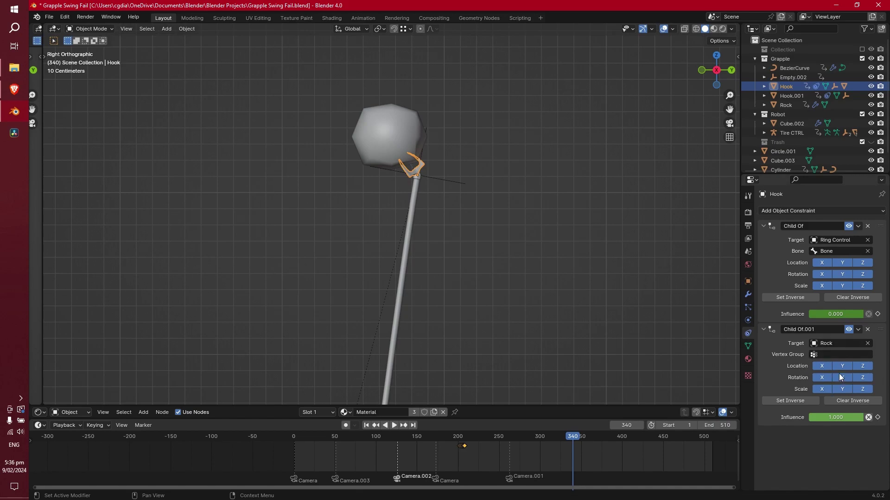
Step between frames 206 and 208 to examine how the hook's two Child Of influences hand over from Ring Control to Rock.
key(Down)
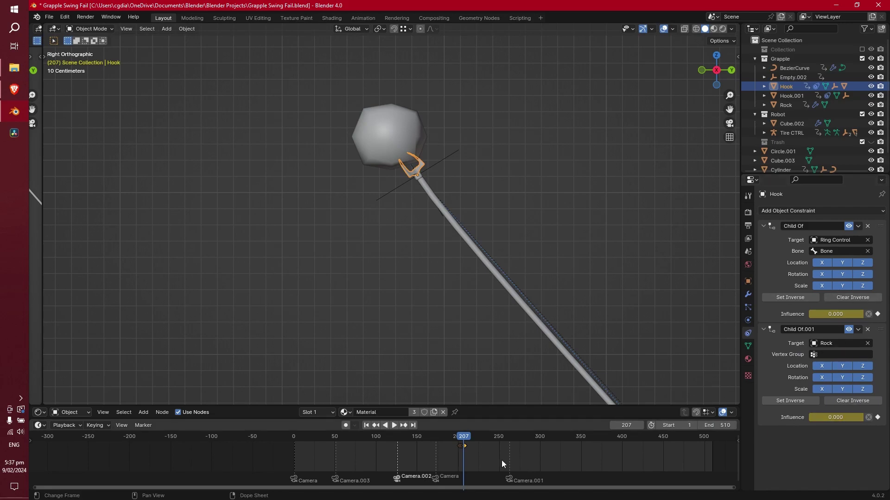
key(Left)
key(Left)
key(Left)
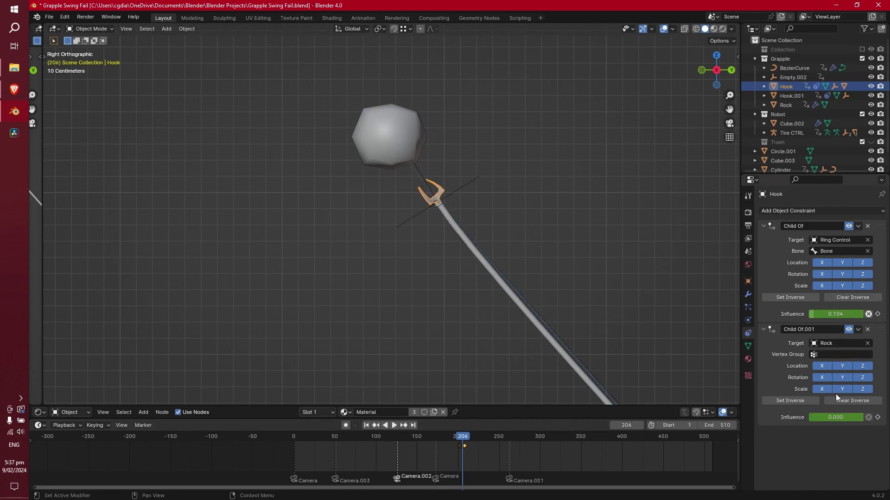
key(Right)
key(Right)
key(Right)
key(Right)
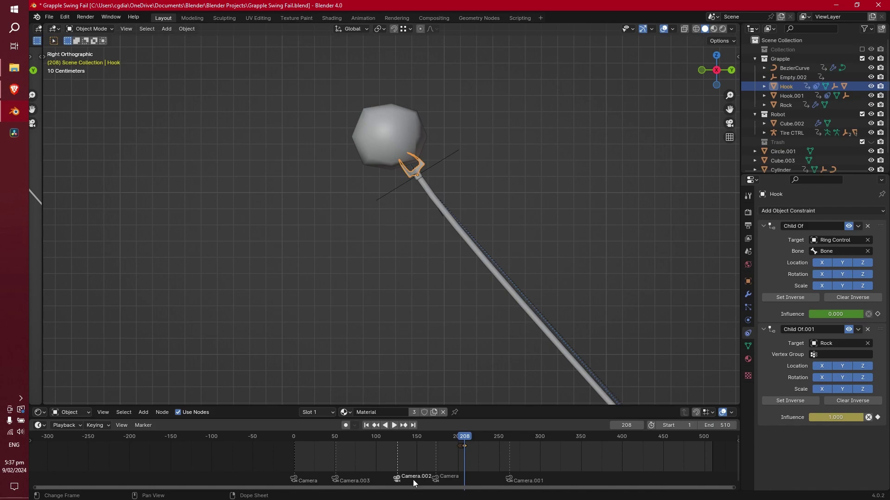
Examine the options for applying the hook's transforms at frame 208.
shift+middle_drag(512, 321, 447, 252)
key(g)
right_click(485, 302)
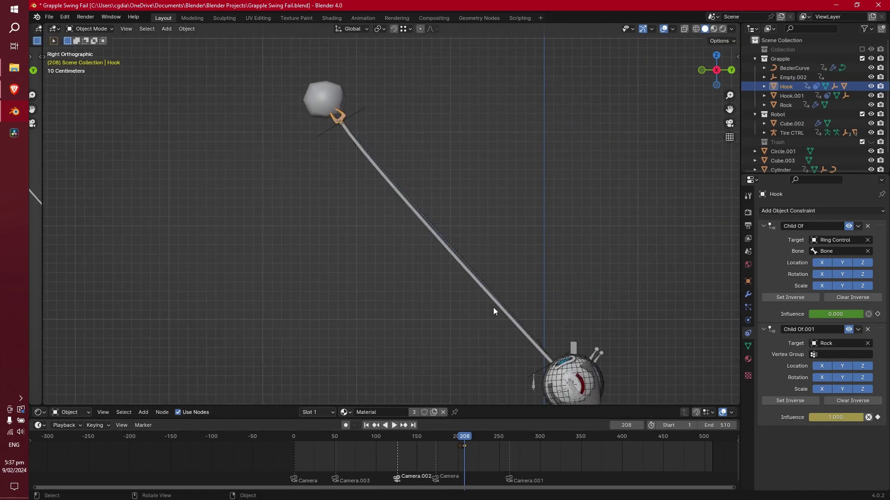
click(186, 27)
mouse_move(215, 76)
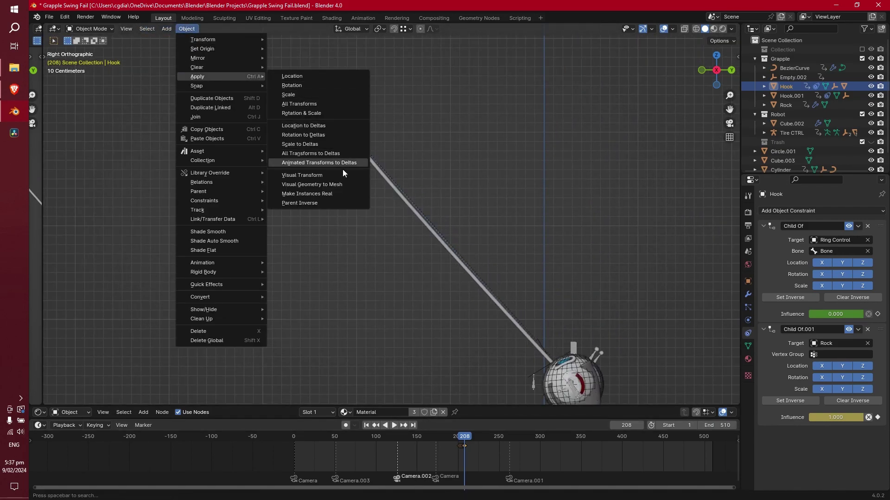
click(306, 203)
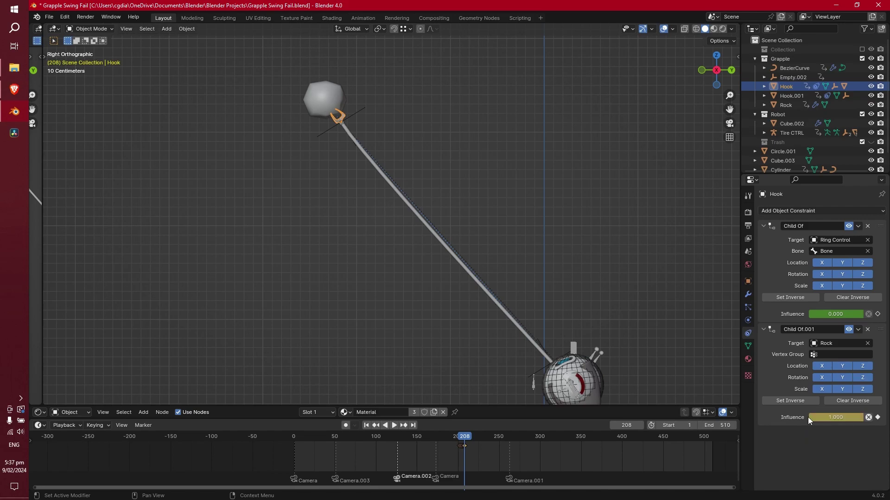
Select the claw at the block's lower corner and duplicate its Child Of constraint.
scroll(317, 252, down, 5)
shift+middle_drag(196, 238, 736, 269)
scroll(479, 238, up, 2)
scroll(479, 237, up, 5)
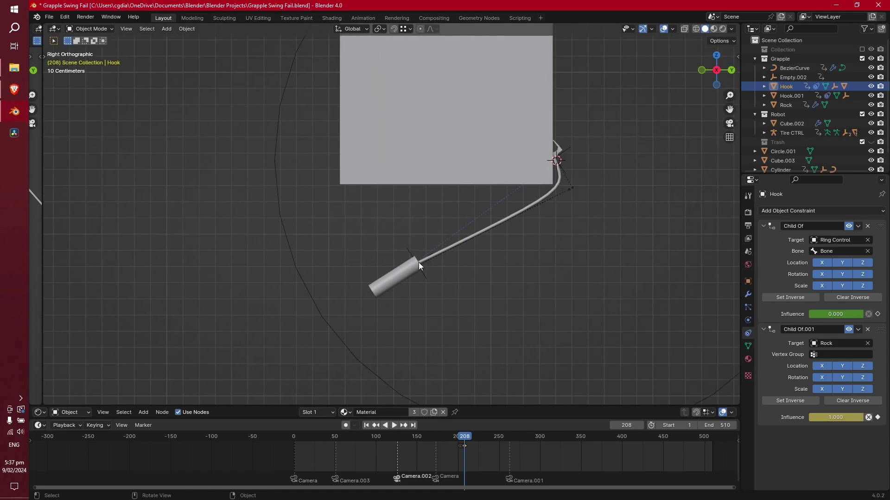
click(557, 149)
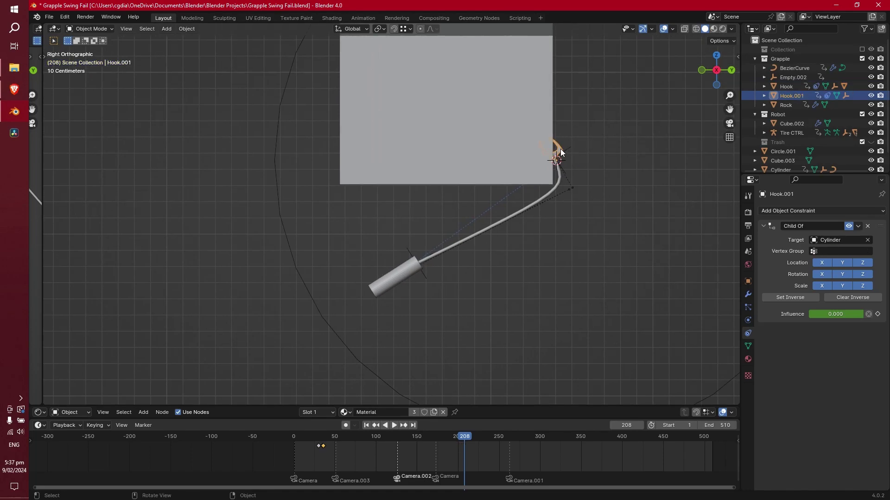
click(858, 226)
click(817, 247)
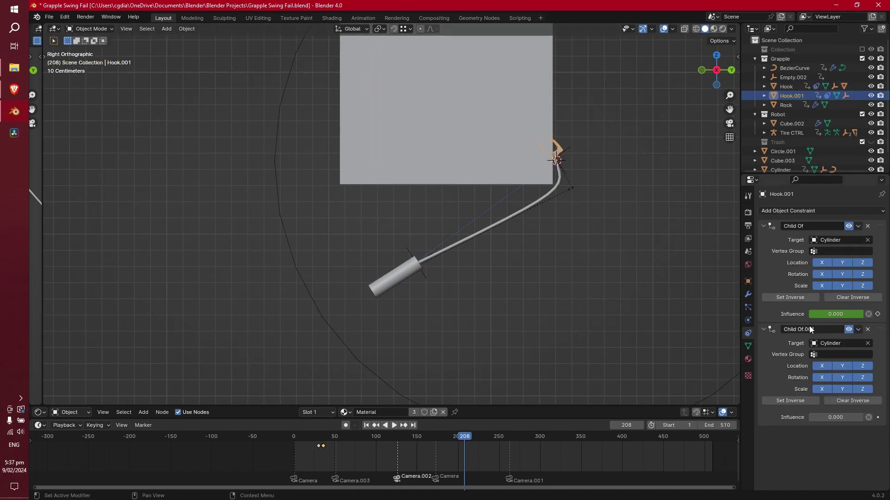
Replace the Cylinder target of the duplicated Child Of constraint with the block, Cube.003.
click(867, 343)
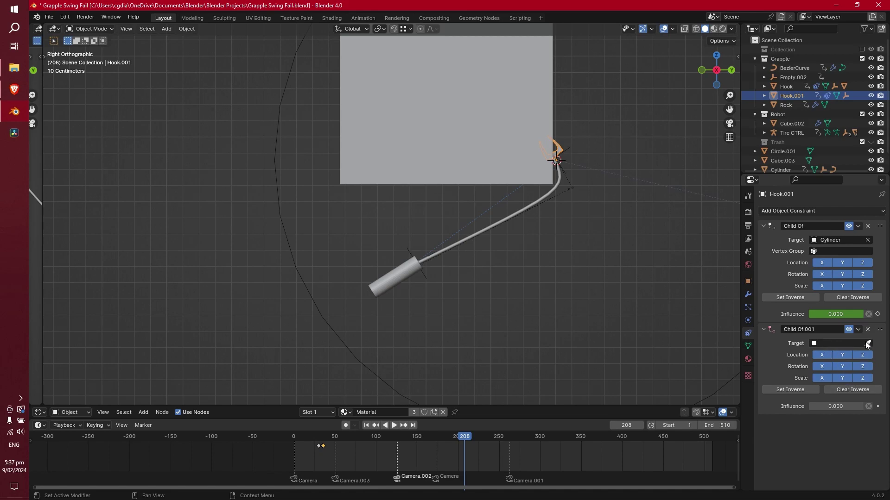
click(866, 343)
click(452, 100)
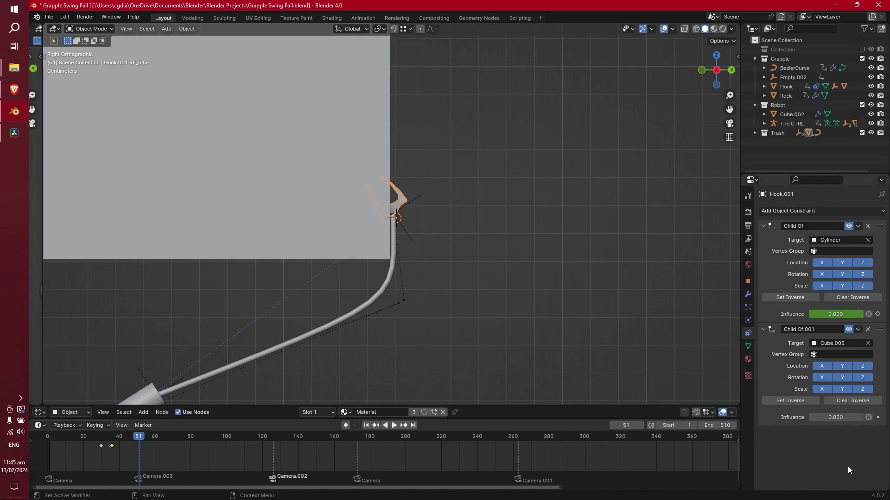
Set the influence of the claw's Child Of.001 constraint to 1.000 and locate the displaced claw.
drag(819, 420, 863, 420)
scroll(280, 152, down, 4)
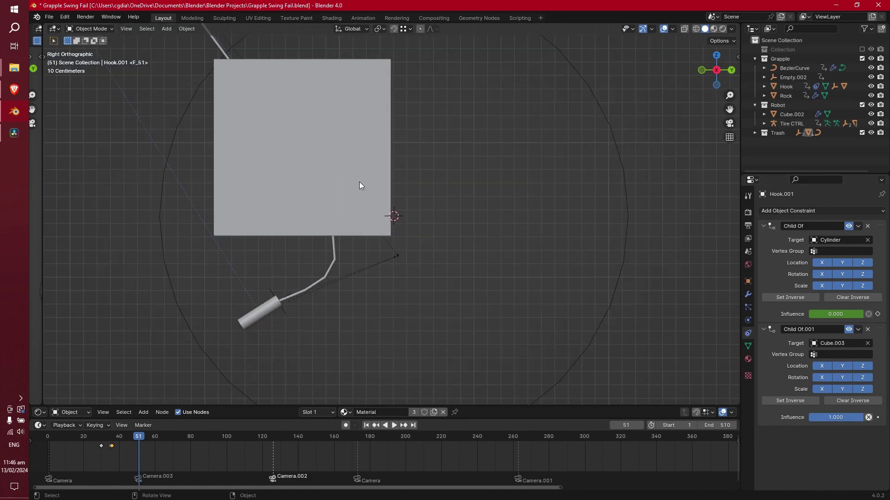
key(KP_Decimal)
middle_drag(395, 206, 385, 233)
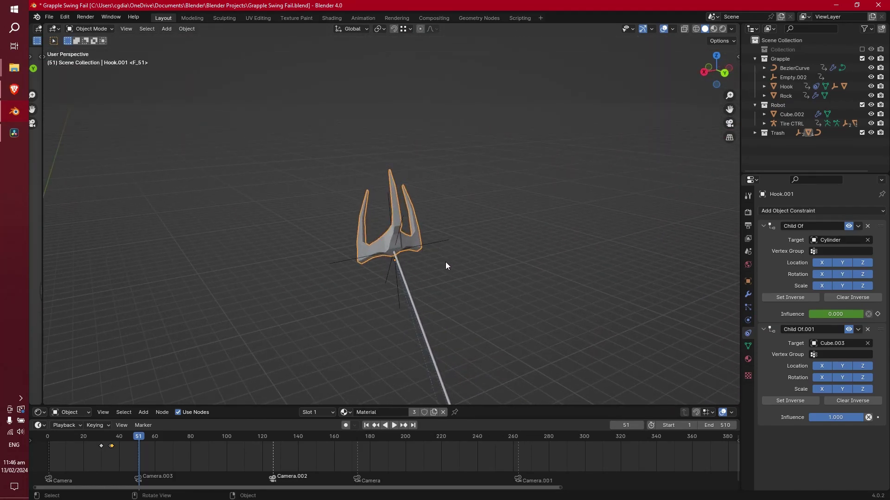
Turn off the X, Y and Z scale channels of the claw's Child Of.001 constraint targeting Cube.003.
key(KP_3)
scroll(528, 290, down, 2)
shift+middle_drag(543, 301, 389, 209)
scroll(417, 229, down, 2)
shift+middle_drag(548, 320, 504, 235)
scroll(505, 251, down, 3)
shift+middle_drag(548, 310, 454, 221)
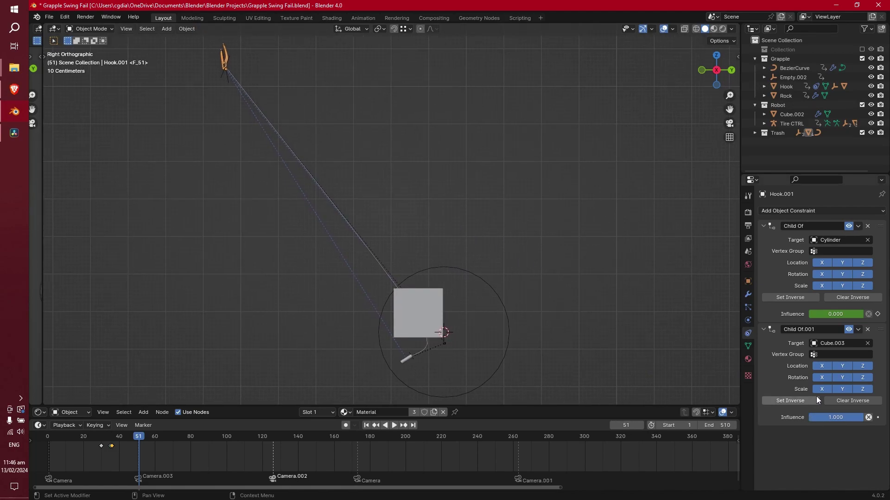
drag(821, 391, 841, 390)
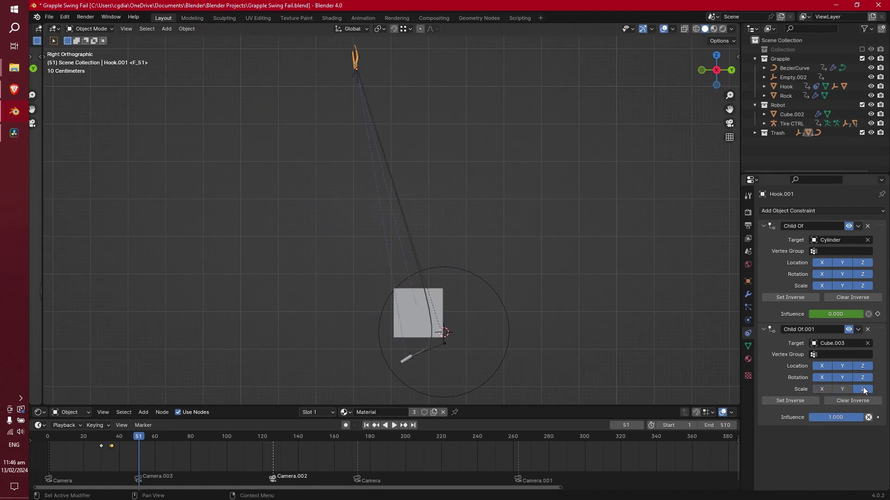
click(863, 387)
key(KP_Decimal)
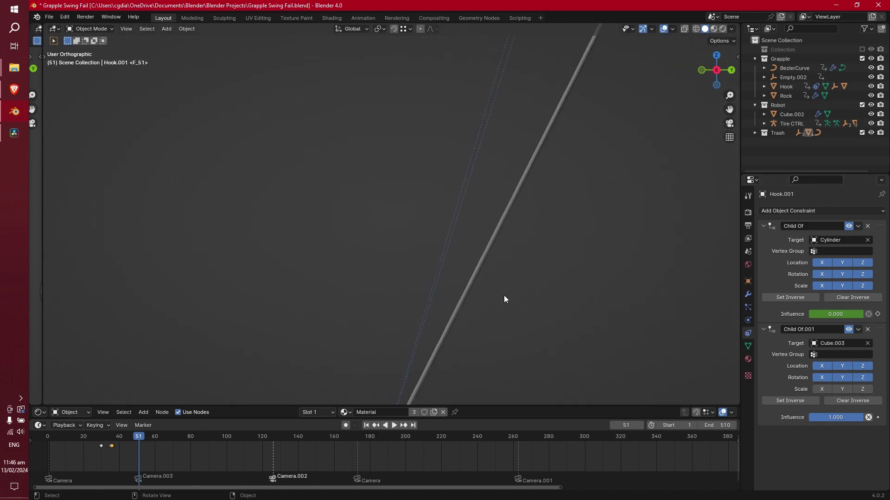
middle_drag(505, 298, 526, 293)
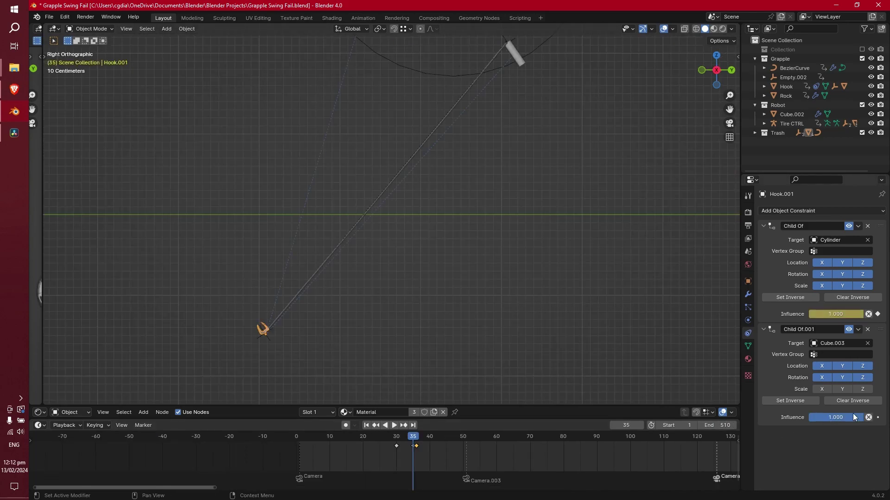
At frame 35, set the influence of the Child Of.001 constraint to 0.000 and keyframe it.
drag(849, 418, 756, 397)
shift+middle_drag(499, 324, 514, 410)
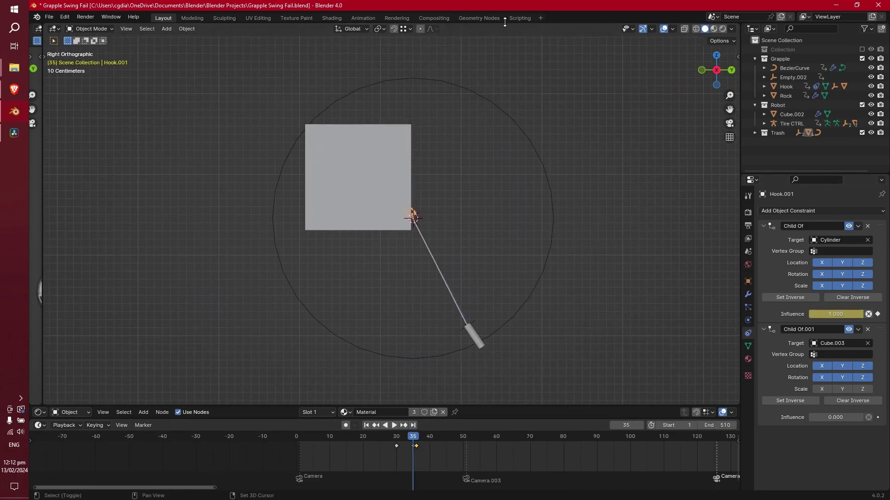
scroll(401, 209, up, 8)
shift+middle_drag(429, 257, 342, 252)
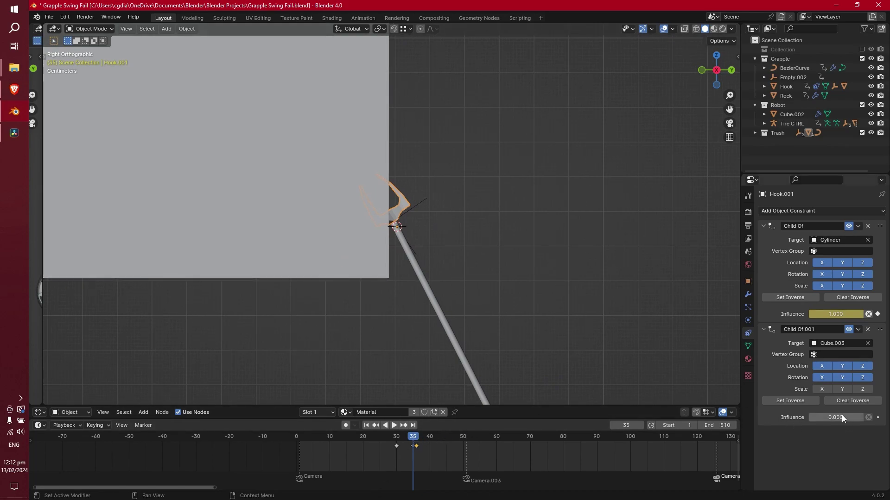
key(i)
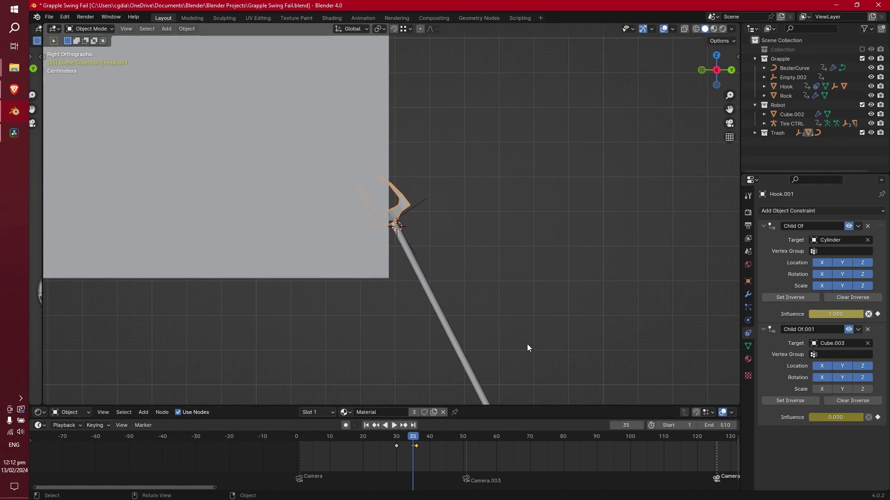
Advance to frame 36 and apply the claw's visual transform.
key(Right)
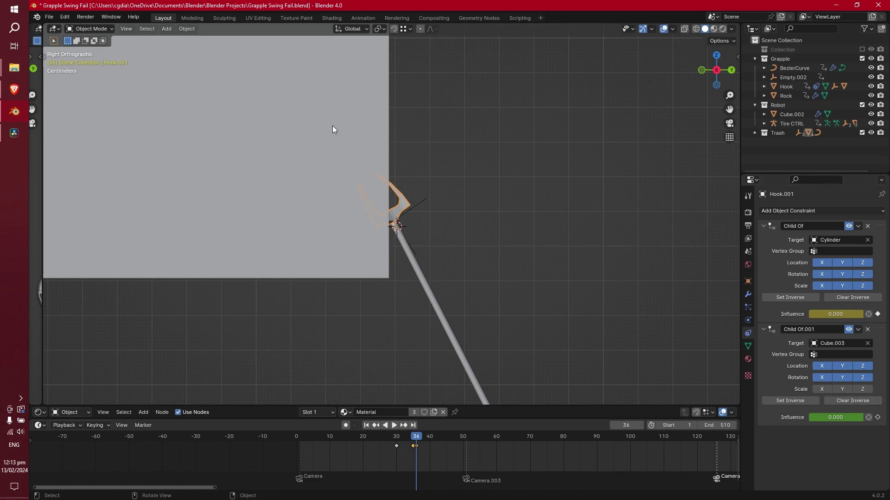
click(192, 29)
mouse_move(219, 74)
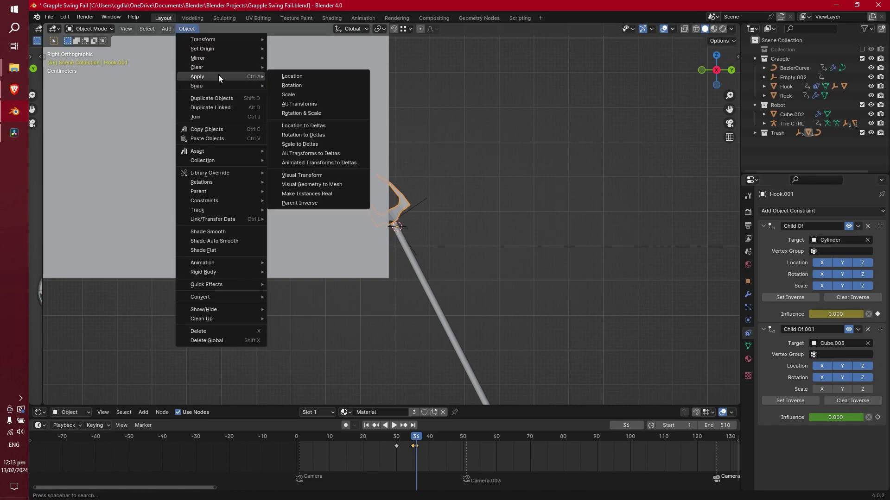
click(318, 177)
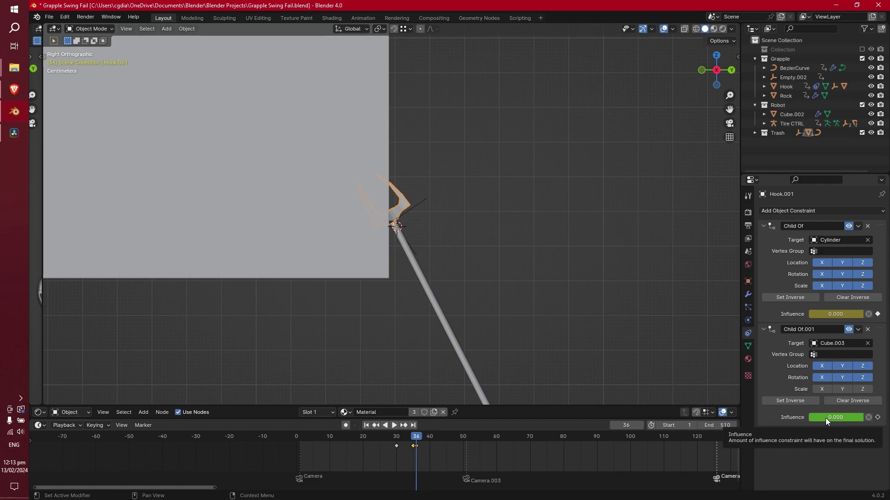
Try the claw's Child Of.001 influence at 1.000 to locate the displaced claw, and return the influence to 0.000.
drag(825, 418, 873, 418)
scroll(524, 285, down, 8)
shift+middle_drag(496, 305, 680, 358)
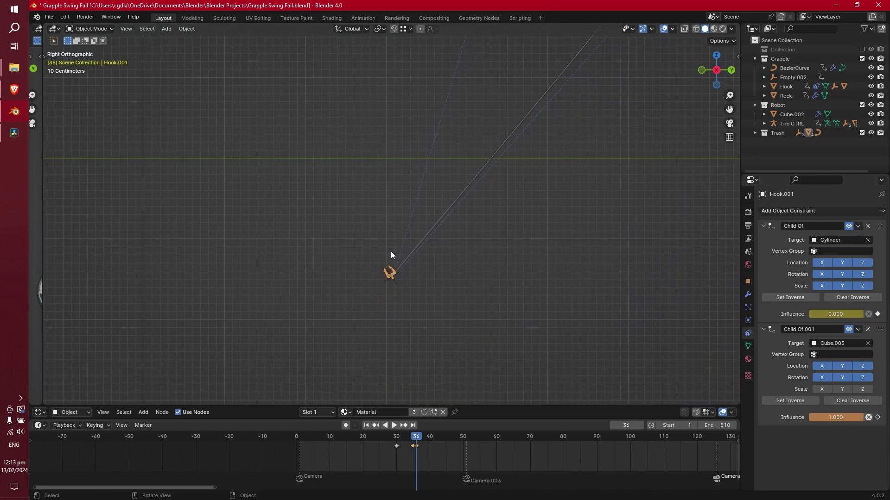
scroll(414, 315, up, 4)
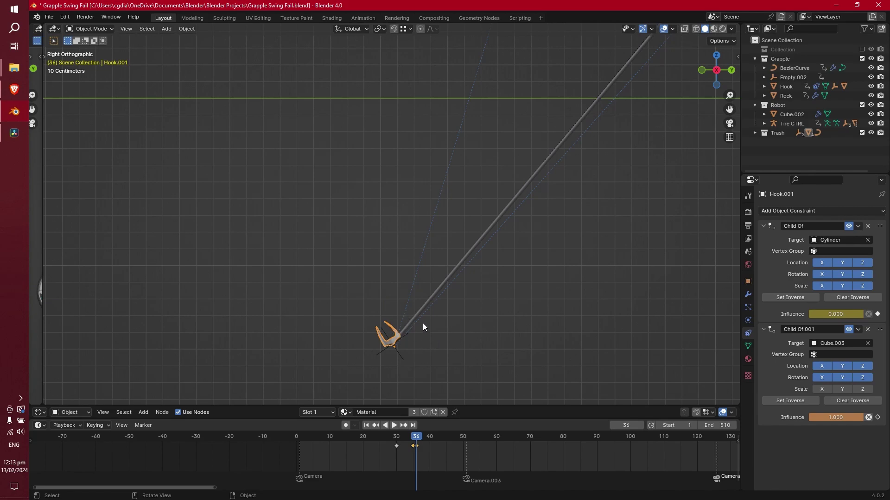
scroll(424, 323, down, 2)
shift+middle_drag(593, 156, 368, 229)
drag(853, 415, 808, 416)
Snap the 3D cursor to the claw's position at the block's lower corner.
scroll(483, 174, up, 5)
shift+middle_drag(484, 199, 434, 265)
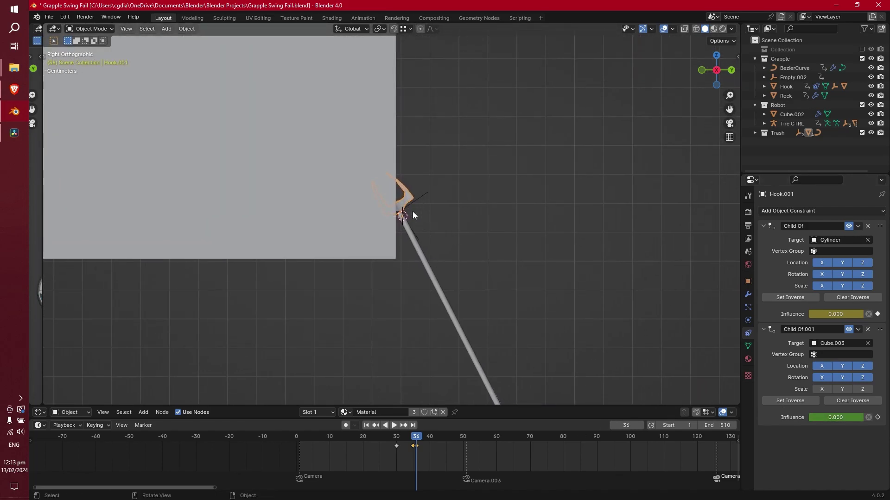
key(shift+s)
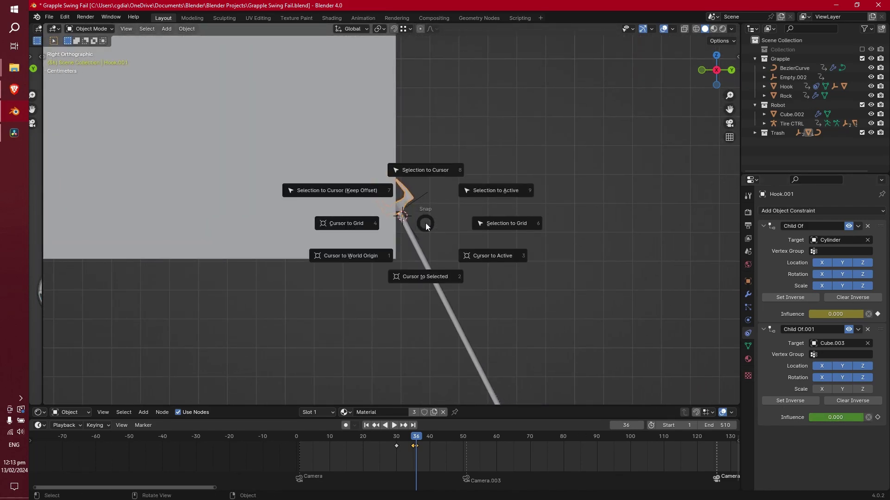
click(416, 274)
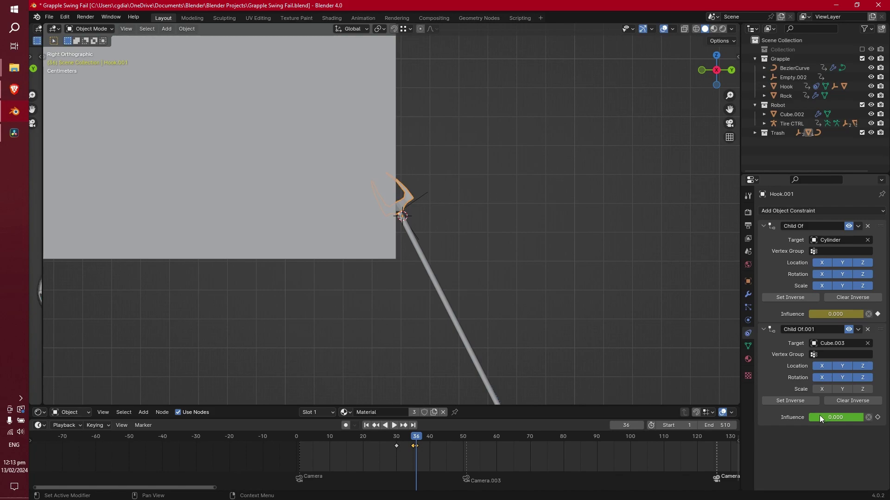
At frame 36, keyframe the Child Of.001 influence at 1.000 and snap the claw to the 3D cursor with a transform keyframe.
drag(819, 415, 865, 418)
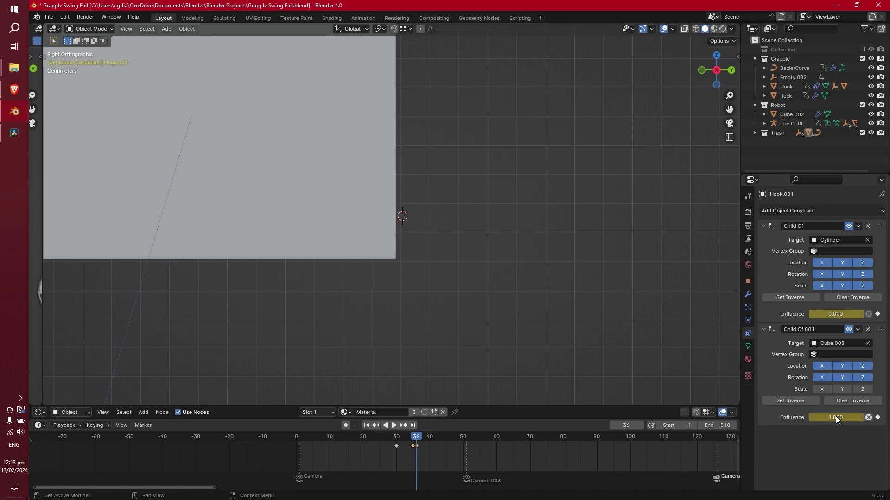
key(shift+s)
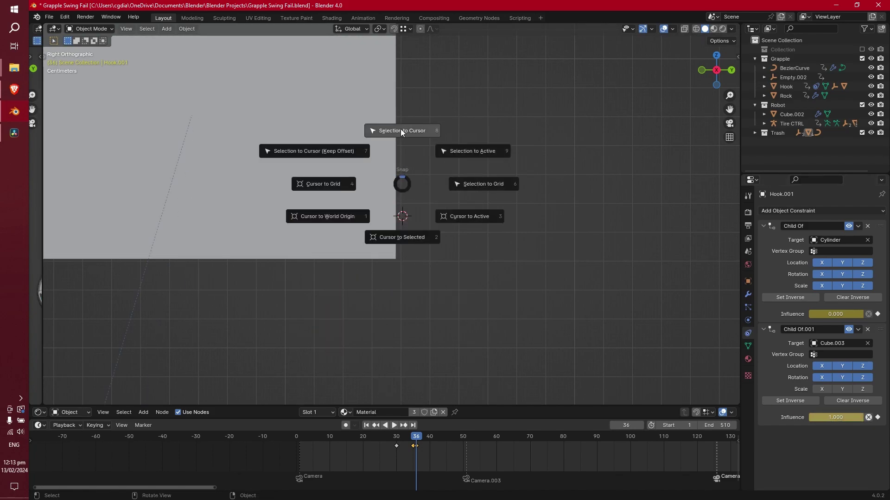
click(401, 127)
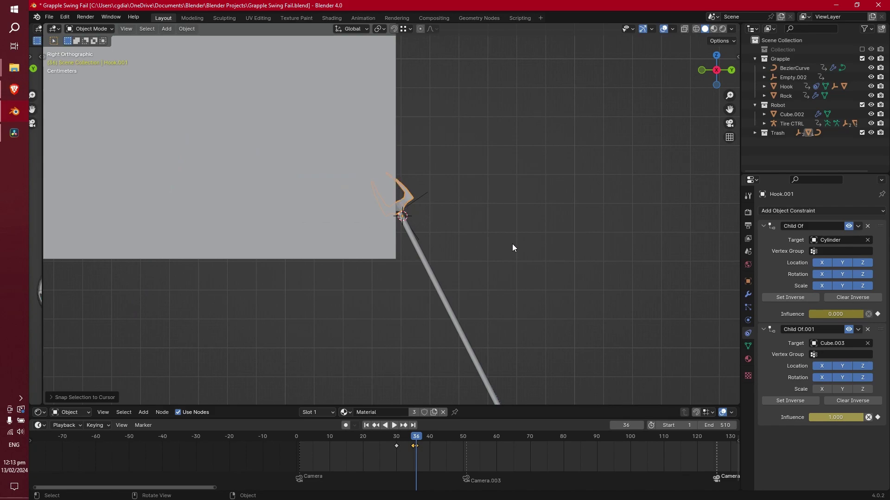
key(i)
click(489, 238)
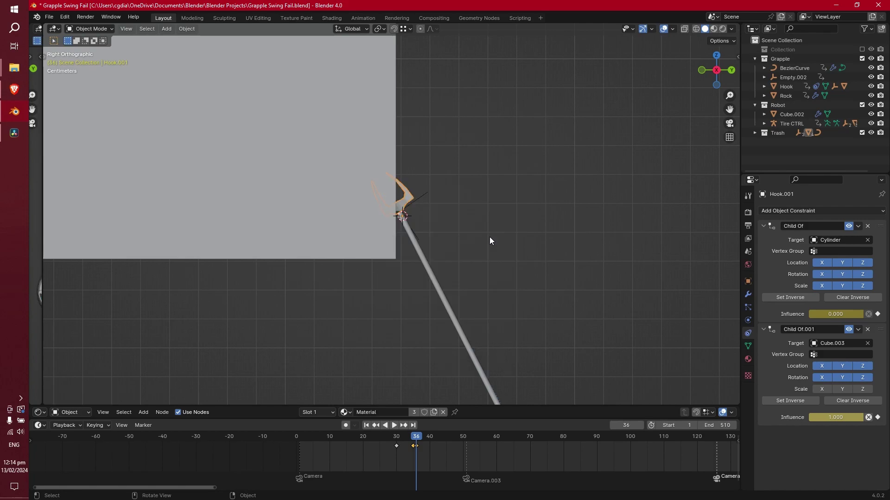
Step through frames 35 to 40 to check the claw's handover from the cylinder to the block.
key(Left)
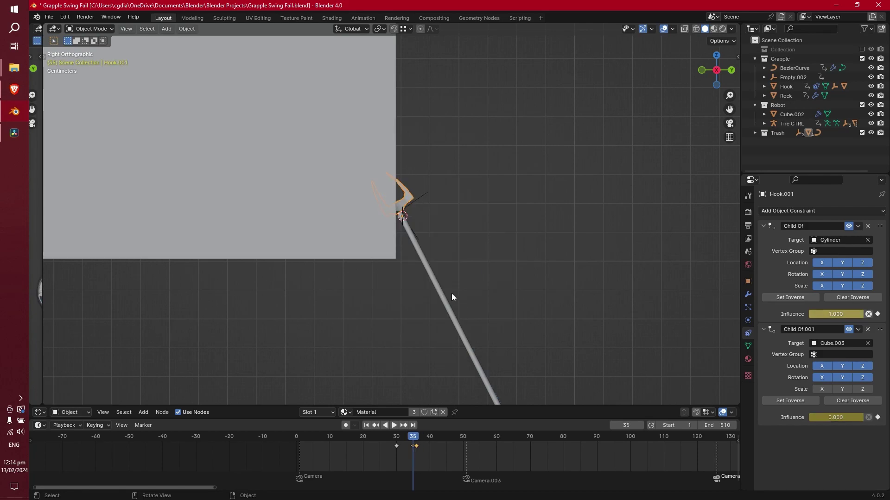
key(Right)
key(Right)
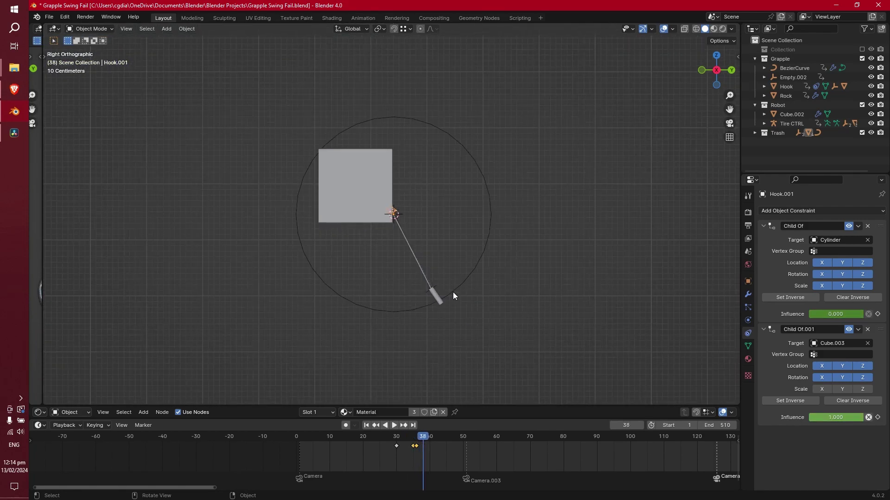
key(Right)
key(Right)
key(Right)
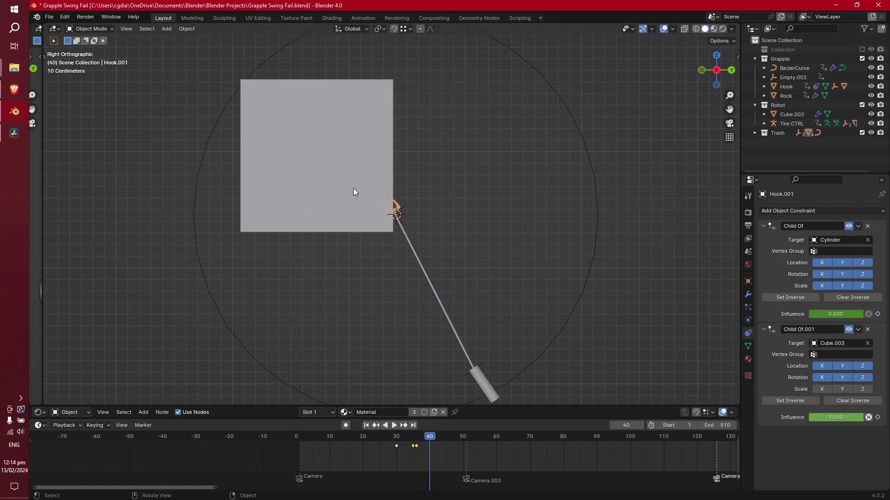
Test moving and rotating the block Cube.003 at frame 40 to check how the claw and rope follow.
click(352, 189)
key(g)
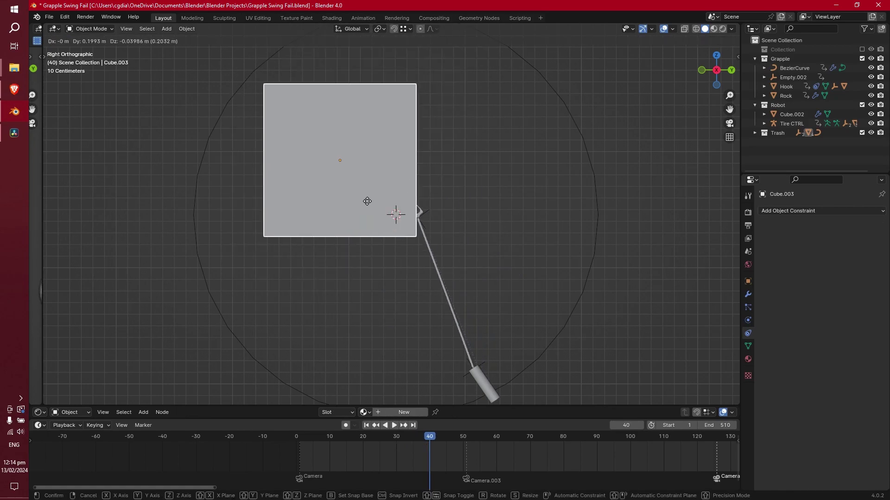
click(371, 177)
key(r)
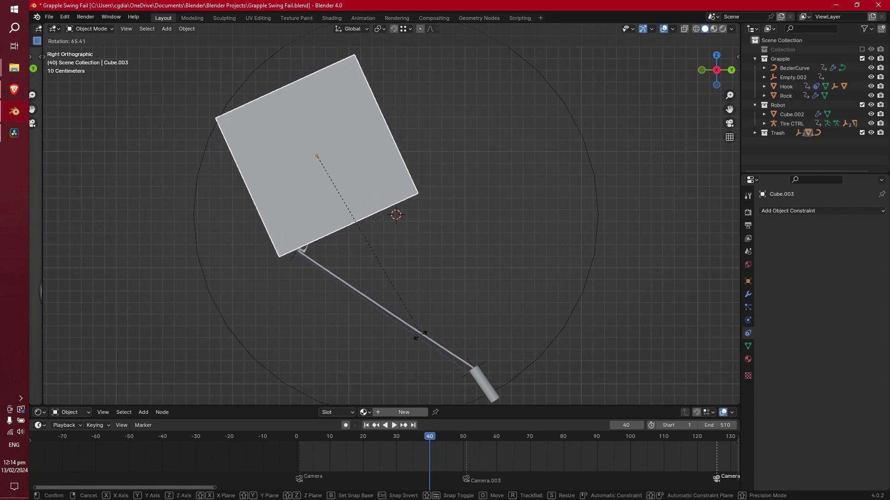
right_click(415, 278)
Test moving and rotating the cylinder around the block at frame 40 to check how the rope and claw react.
shift+middle_drag(518, 326, 504, 257)
click(472, 320)
key(g)
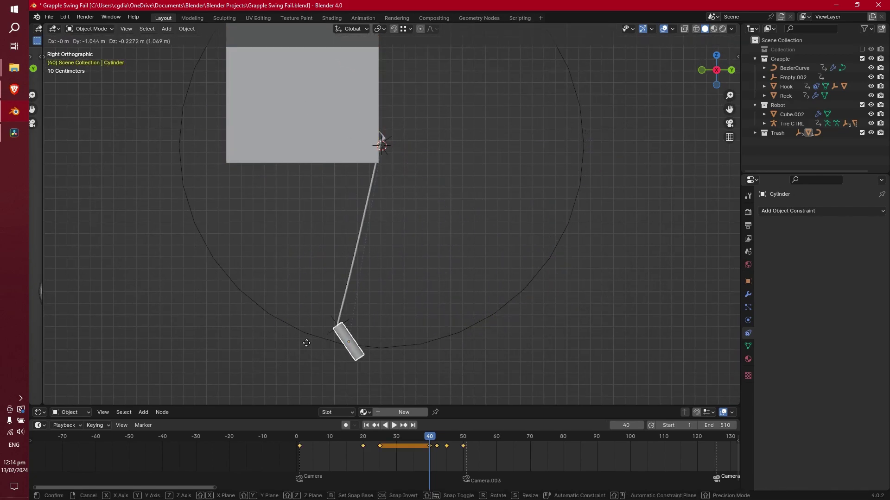
click(574, 177)
key(r)
right_click(631, 136)
key(g)
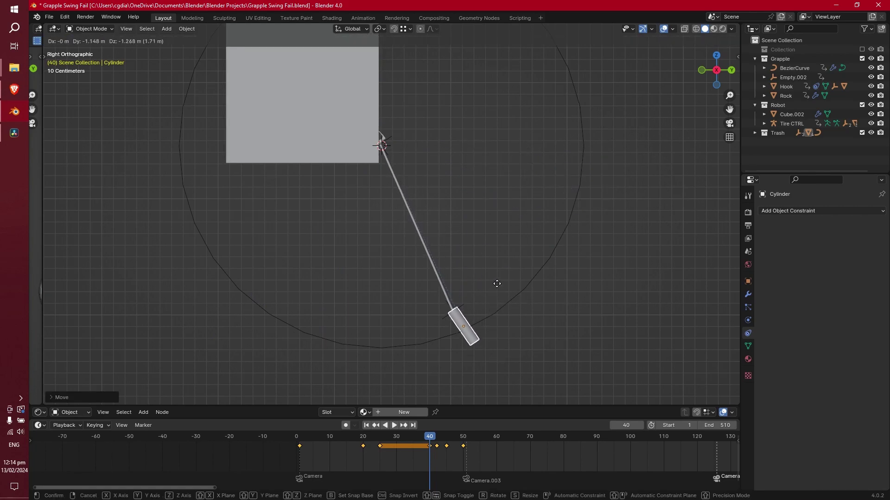
click(497, 283)
At frame 54, add a Copy Rotation constraint to Empty.003 at the claw, targeting Empty.004 at the cylinder.
drag(430, 437, 478, 442)
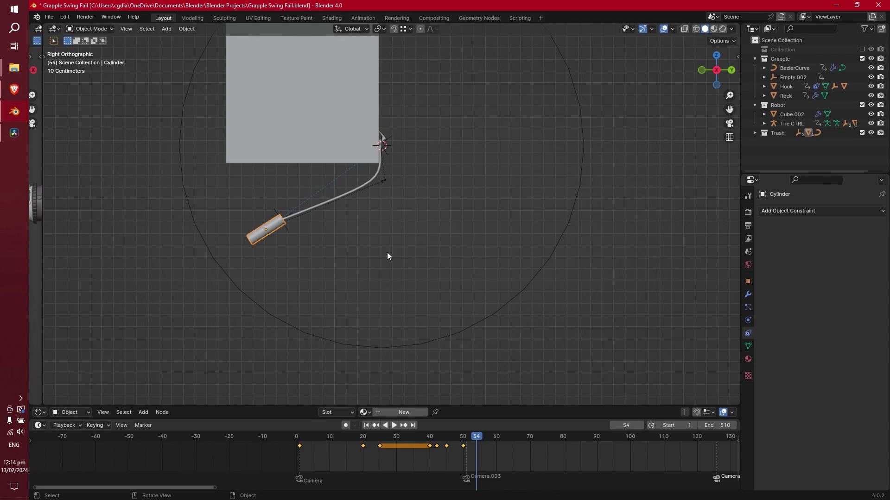
scroll(288, 230, up, 2)
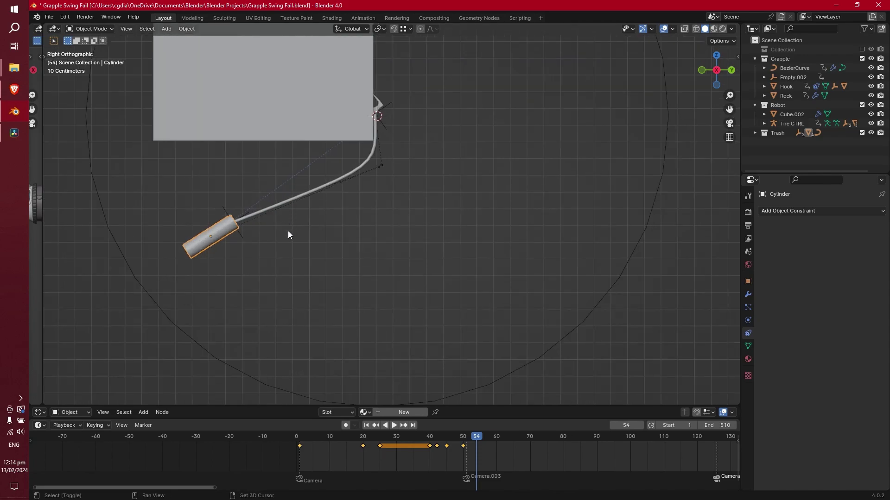
click(271, 296)
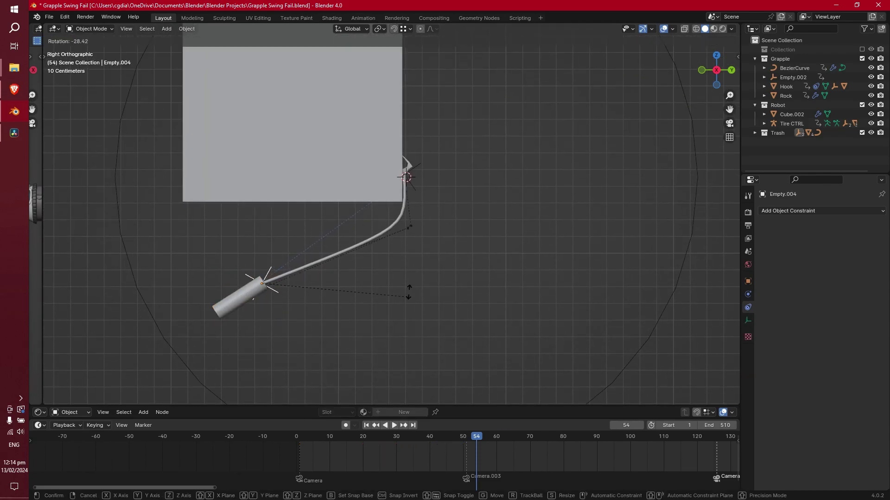
click(415, 190)
click(833, 210)
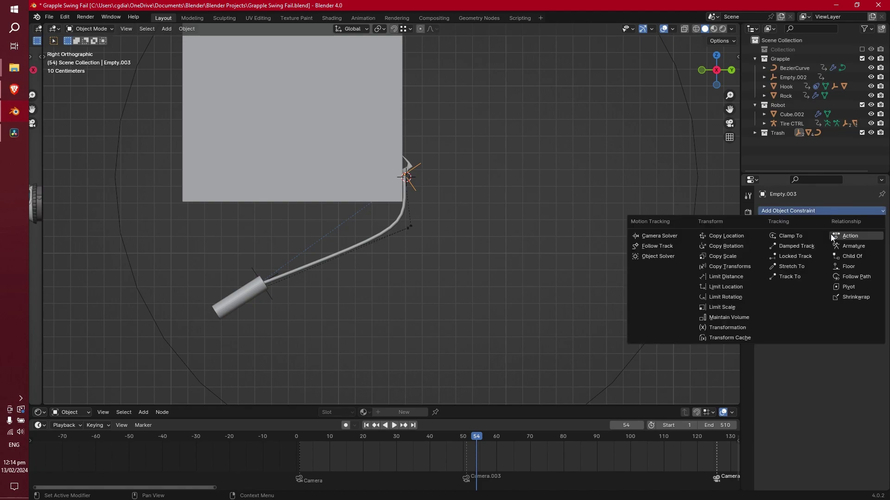
click(737, 247)
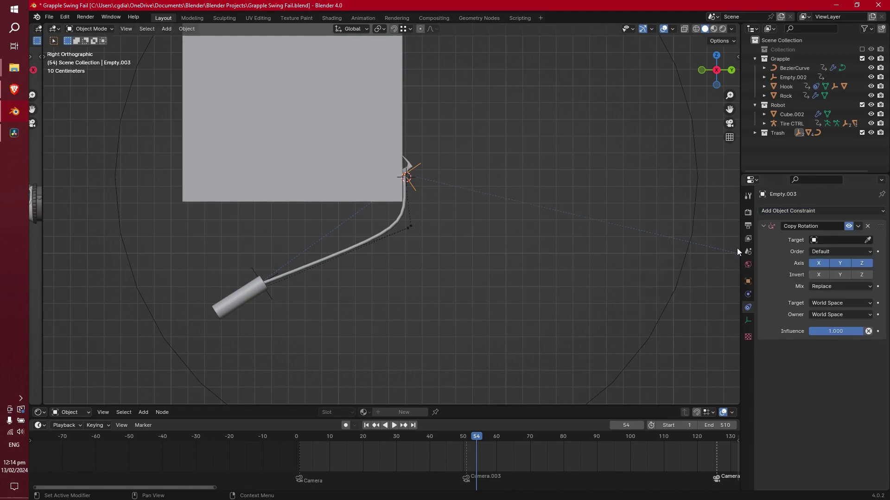
click(868, 240)
click(251, 268)
Test rotating Empty.004 at the cylinder to check the rotation copied by the claw's empty.
click(253, 270)
key(r)
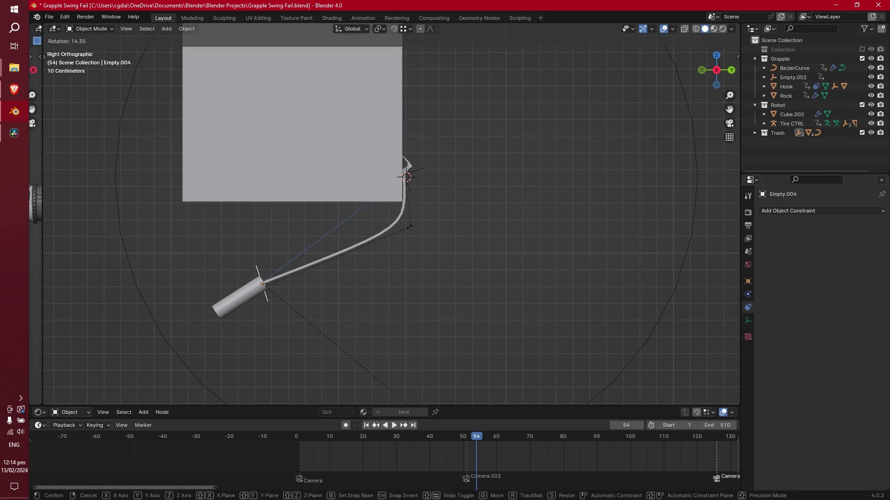
click(400, 293)
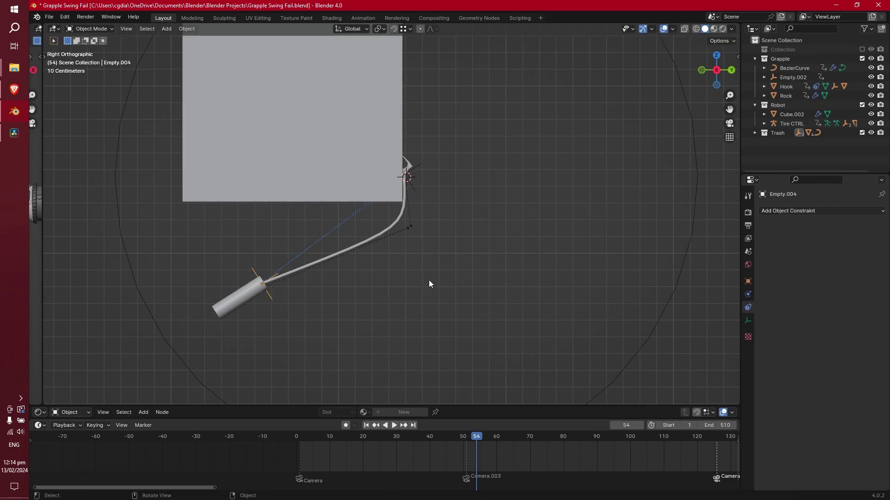
scroll(429, 281, down, 2)
shift+middle_drag(476, 254, 471, 301)
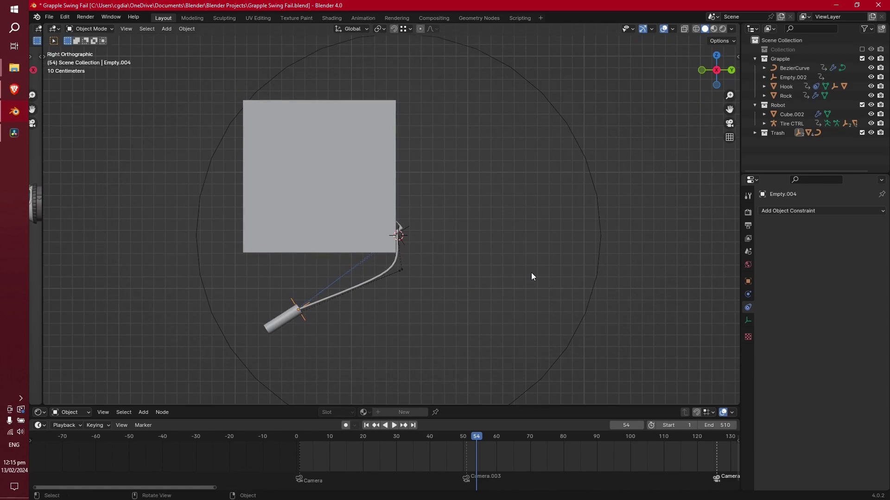